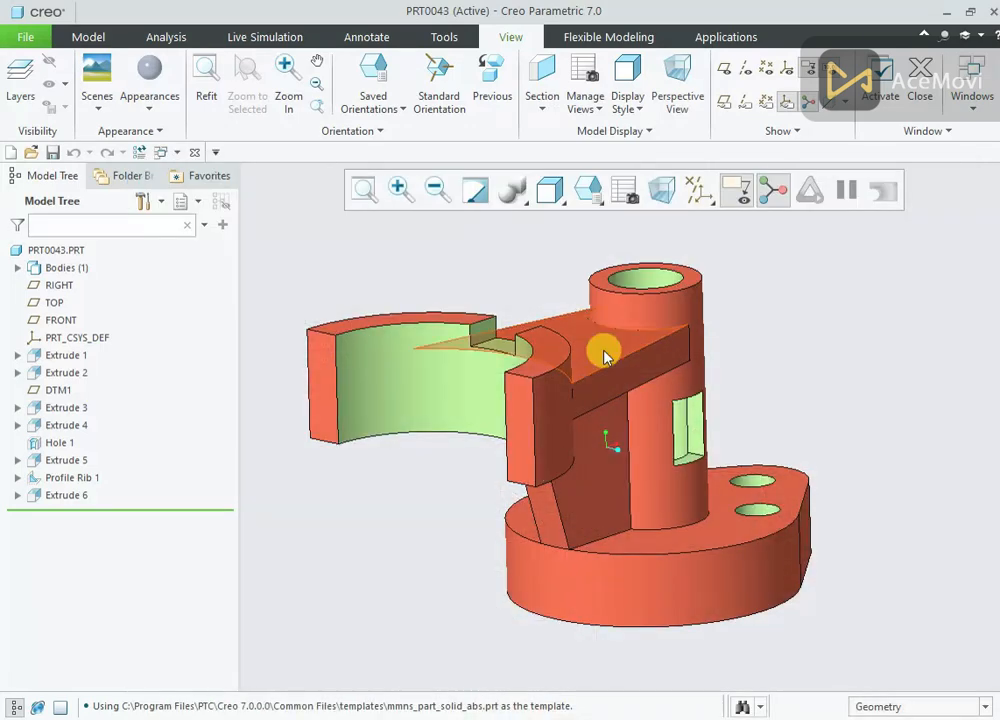
Step: Switch to the PRT0044 part window and display its datum planes
left_click(968, 118)
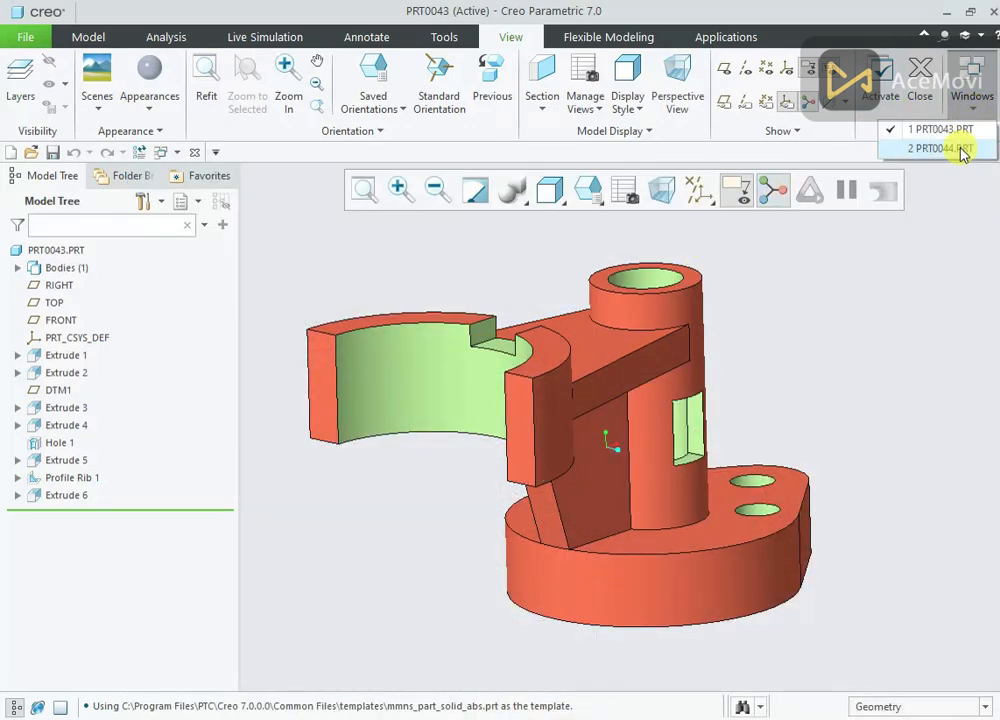
left_click(955, 147)
left_click(700, 190)
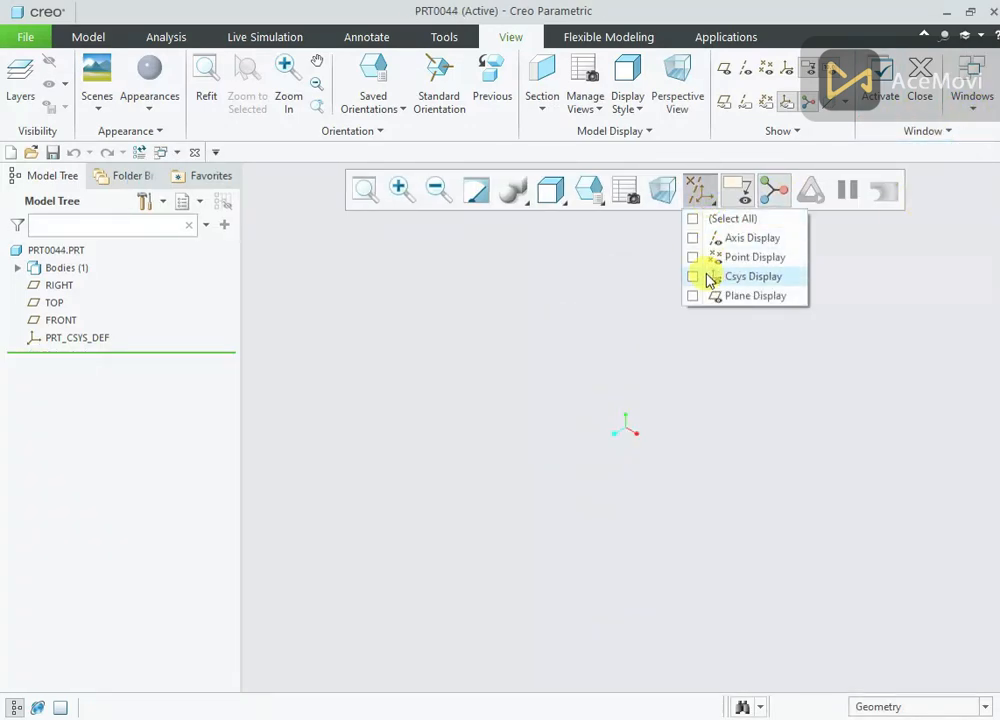
left_click(707, 295)
left_click(415, 272)
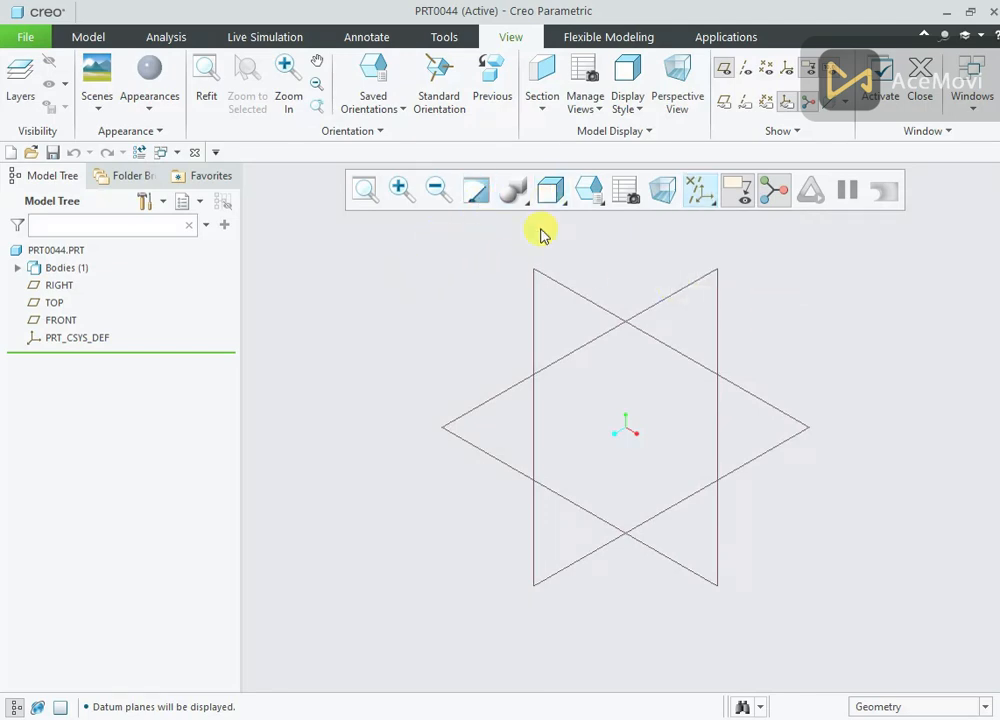
left_click(423, 315)
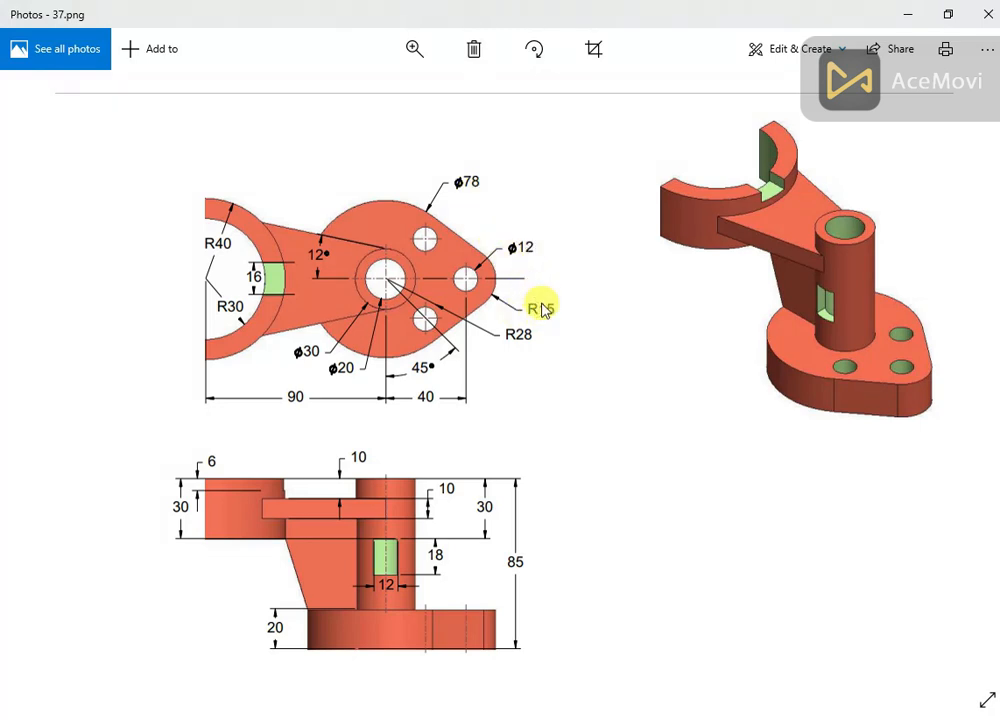
Step: Return from the reference drawing to Creo, start an Extrude sketch on the TOP plane, and orient the sketch parallel to the screen
left_click(616, 718)
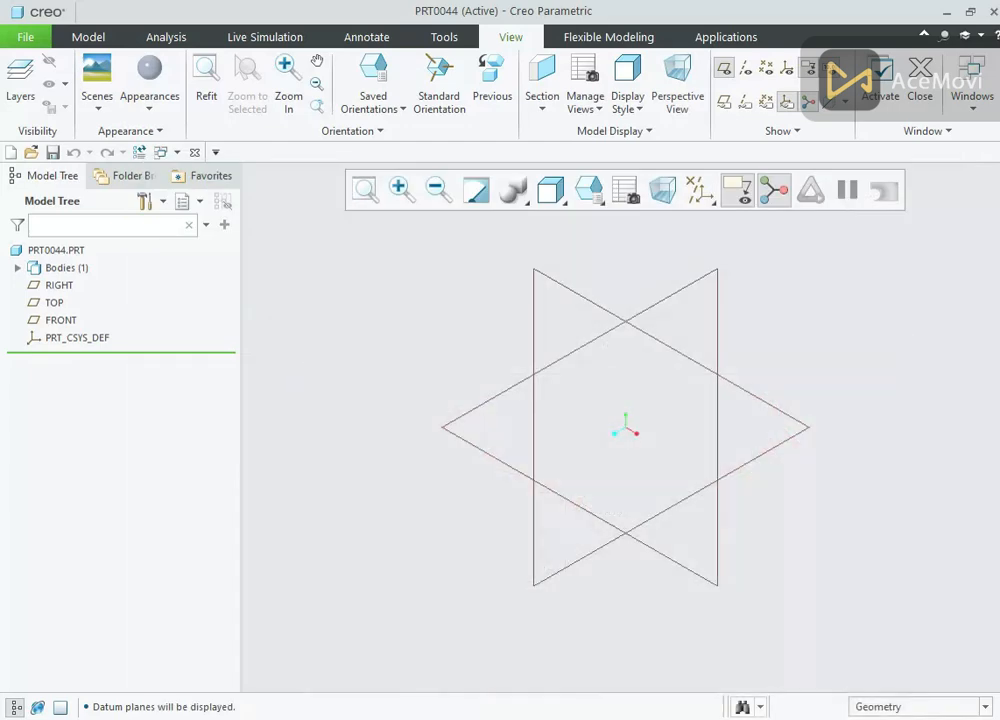
left_click(54, 304)
left_click(92, 218)
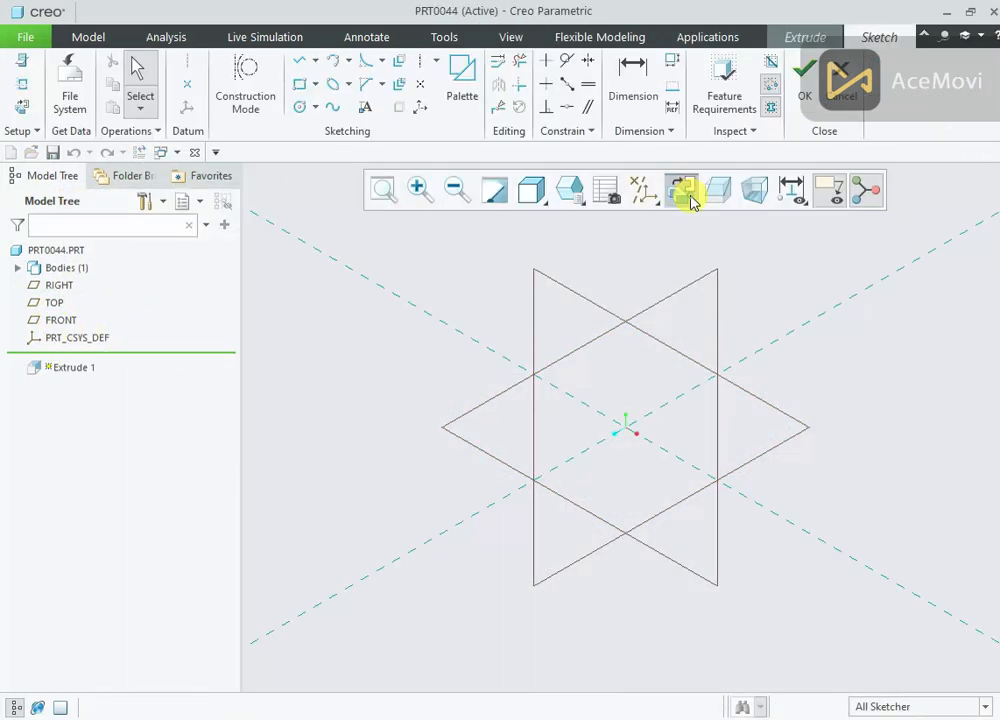
left_click(688, 198)
Step: Sketch a circle about 150 mm in diameter centred on the intersection of the sketch references
right_click(492, 307)
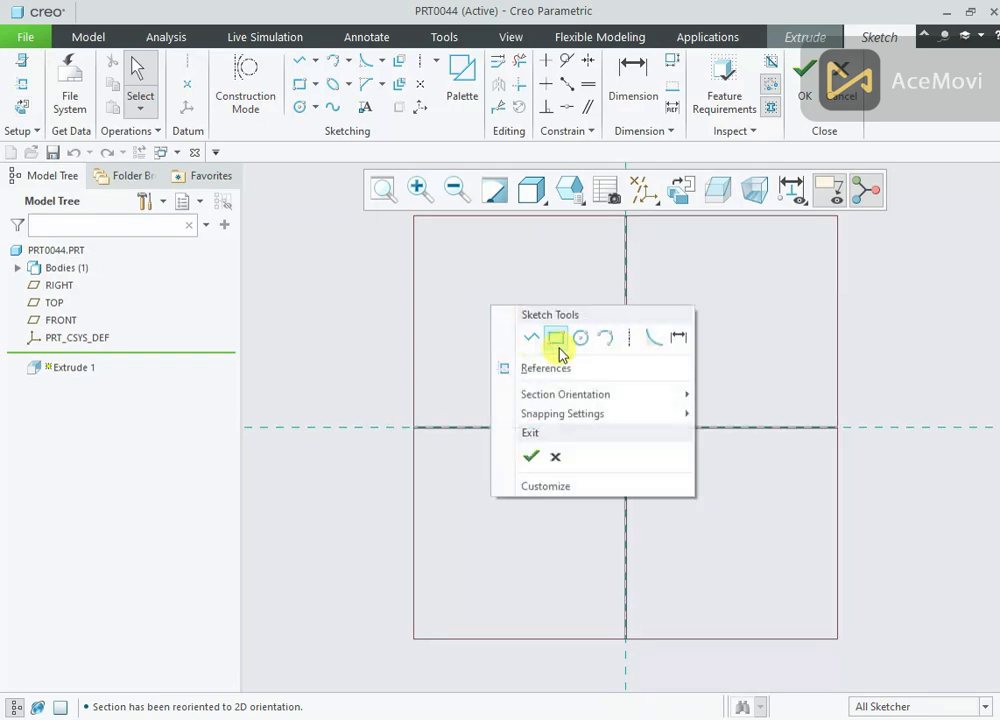
left_click(558, 350)
left_click(626, 427)
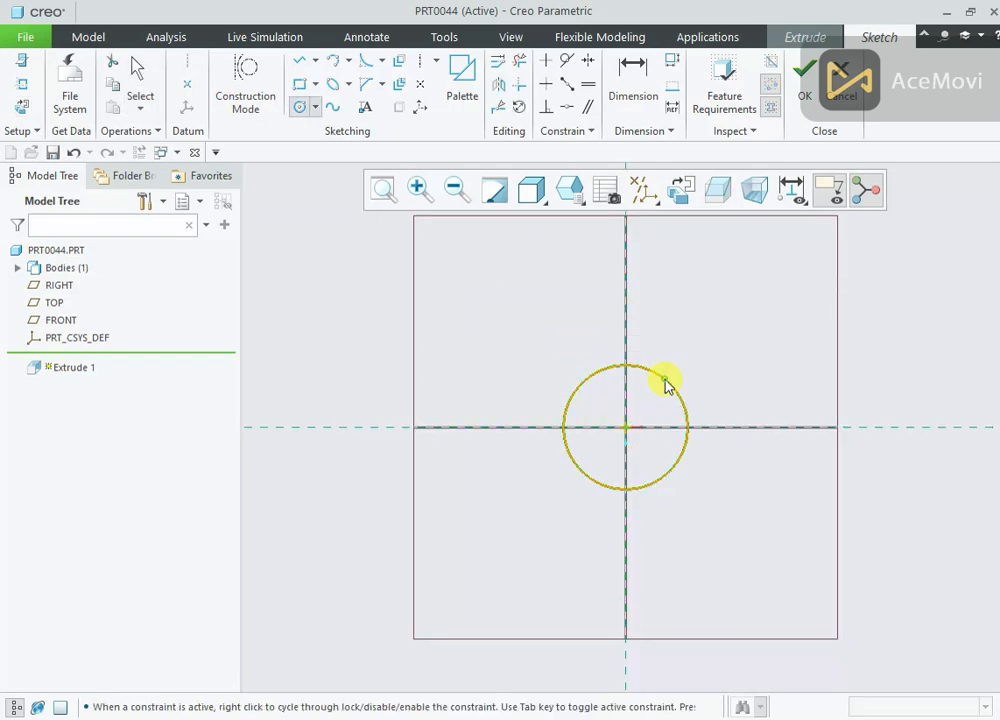
left_click(665, 386)
middle_click(722, 371)
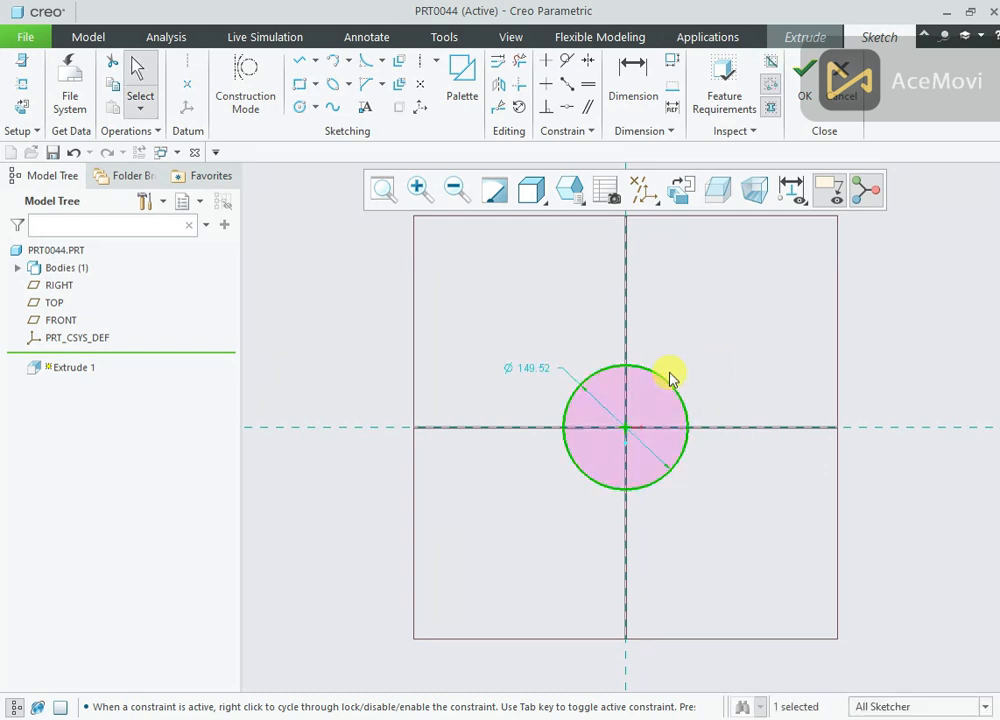
Step: Sketch a second circle about 272 mm in diameter, centred on the horizontal reference to the left of the first circle
right_click(465, 320)
left_click(551, 353)
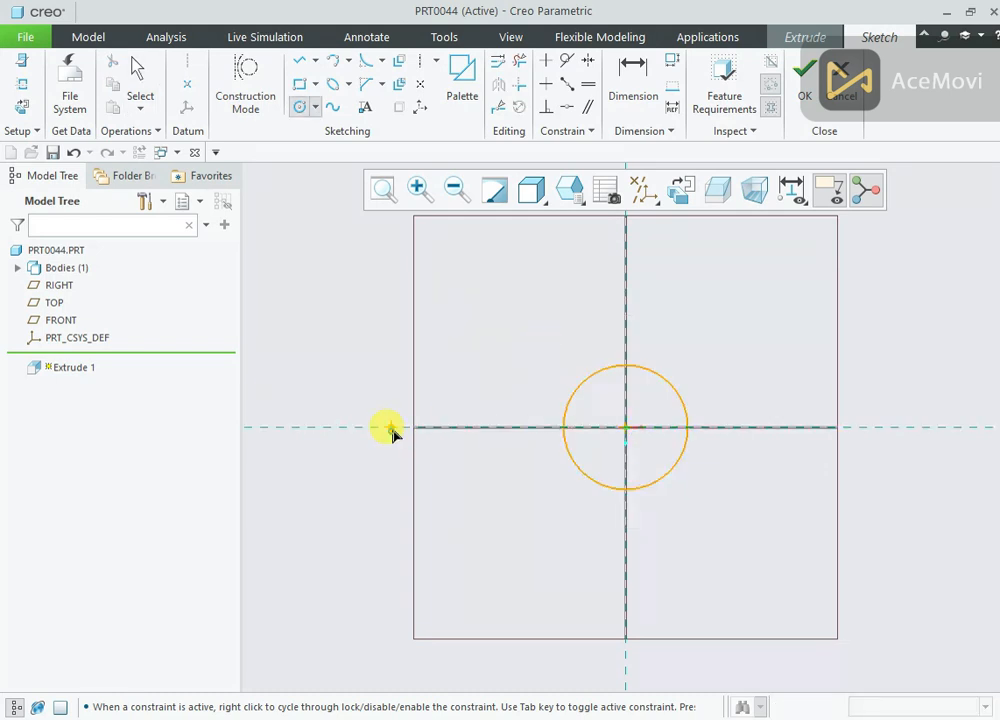
left_click(390, 428)
left_click(431, 326)
middle_click(577, 380)
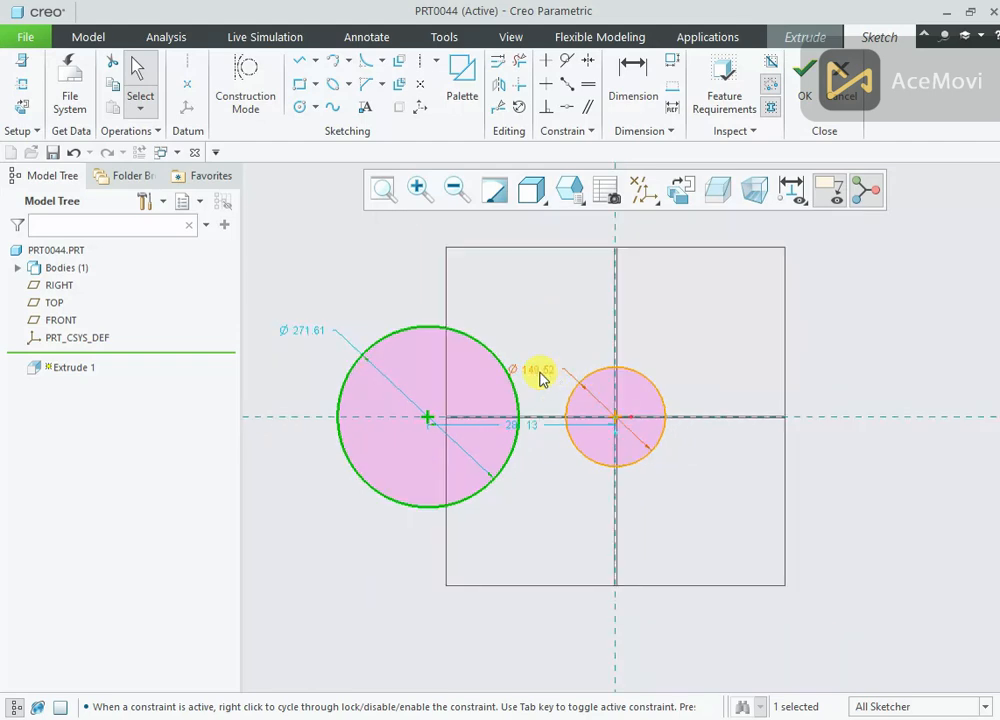
Step: Reposition the first circle's diameter dimension and the centre-distance dimension, and set the distance between the circle centres to 40 mm
left_click_drag(539, 374, 670, 353)
left_click_drag(518, 429, 540, 563)
double_click(540, 552)
type("40")
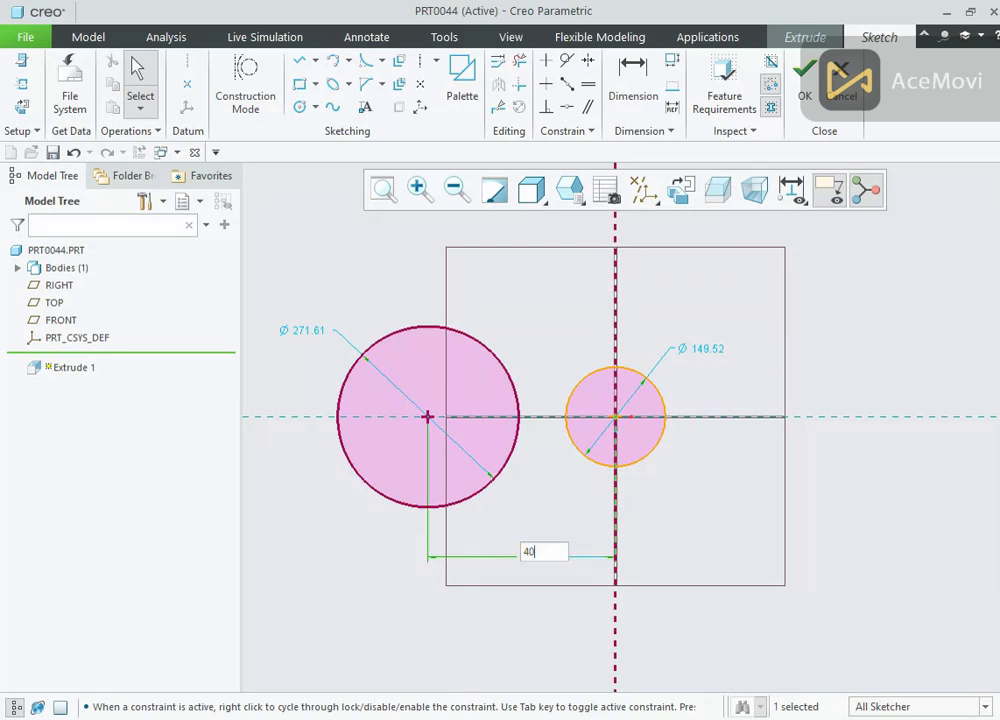
key("Return")
scroll(628, 400, "up", 2)
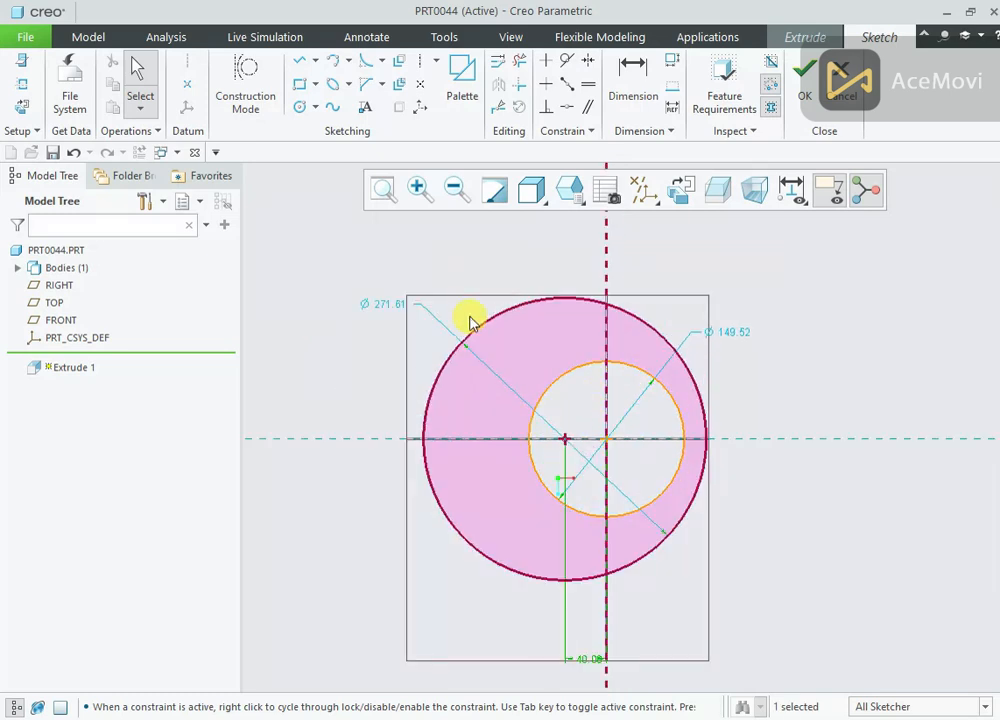
double_click(730, 333)
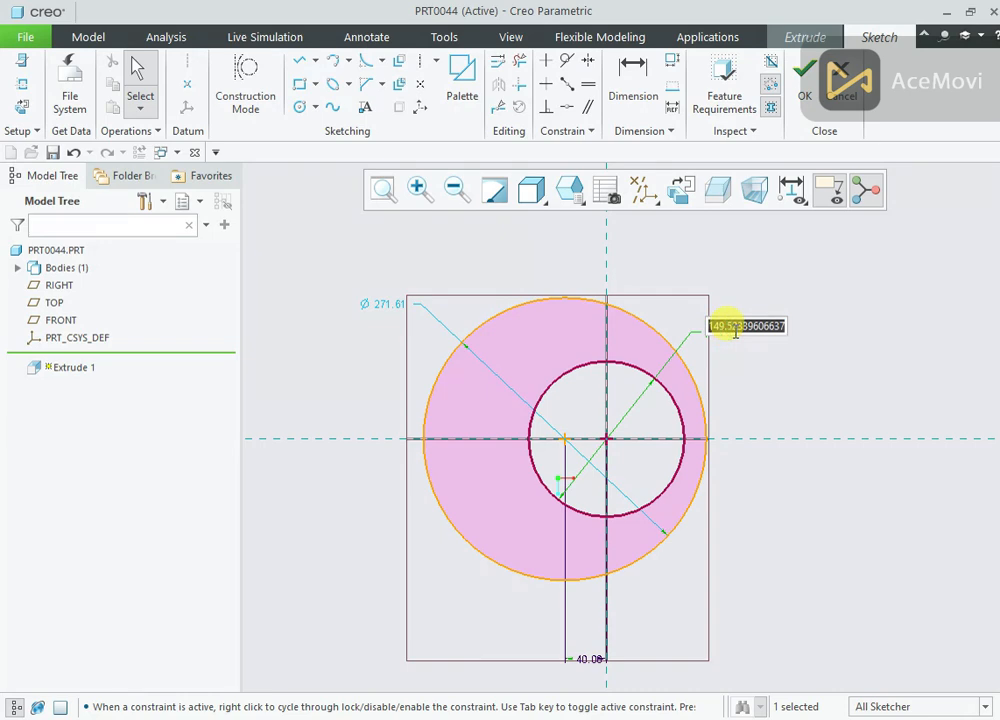
type("78")
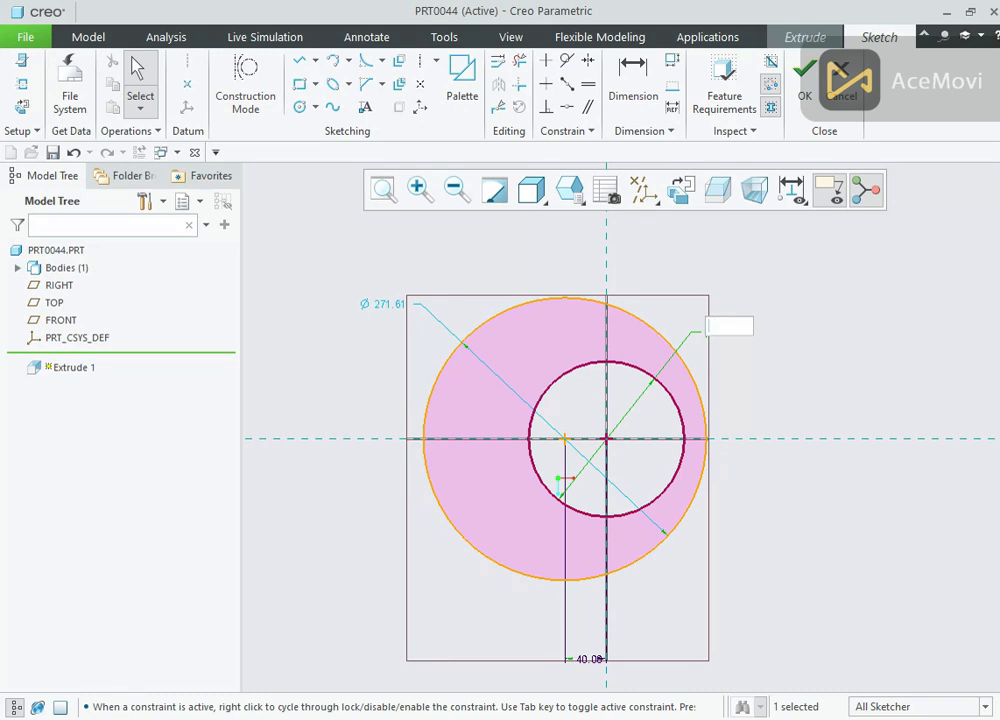
left_click(815, 318)
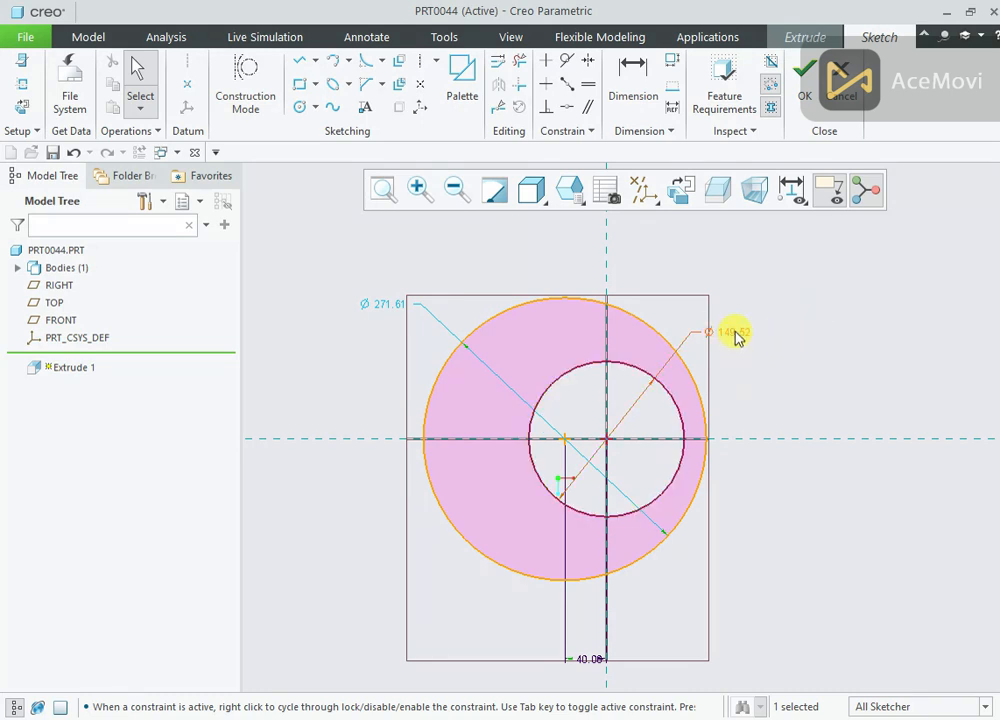
Step: Set the diameter of the circle at the origin to 30 mm and the left circle's diameter to 78 mm
double_click(735, 336)
type("30")
key("Return")
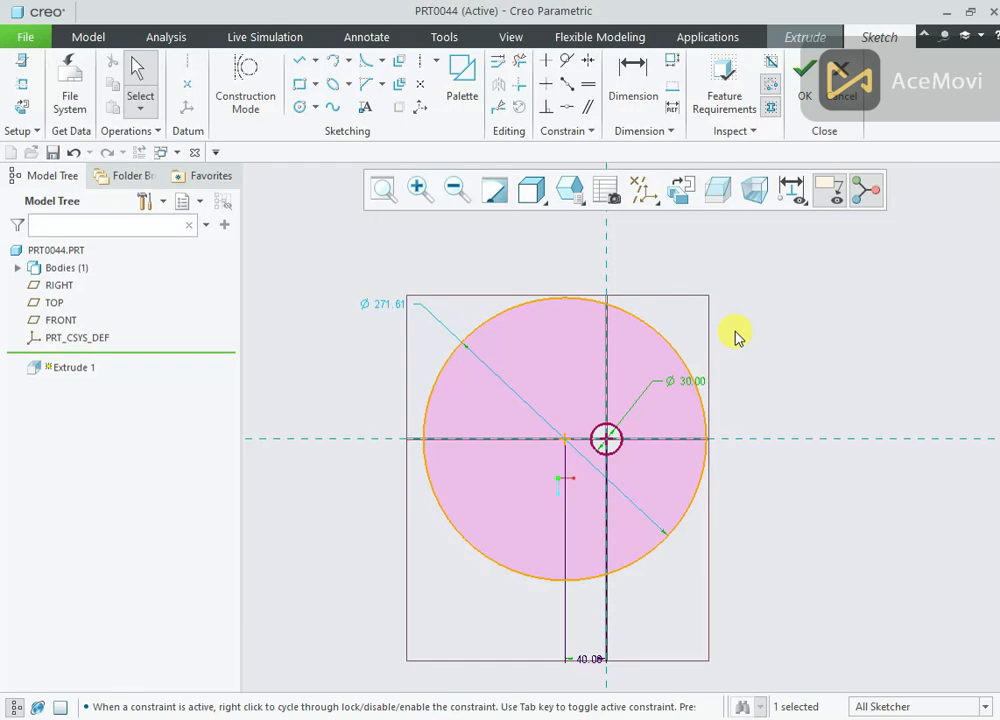
double_click(385, 304)
type("78")
key("Return")
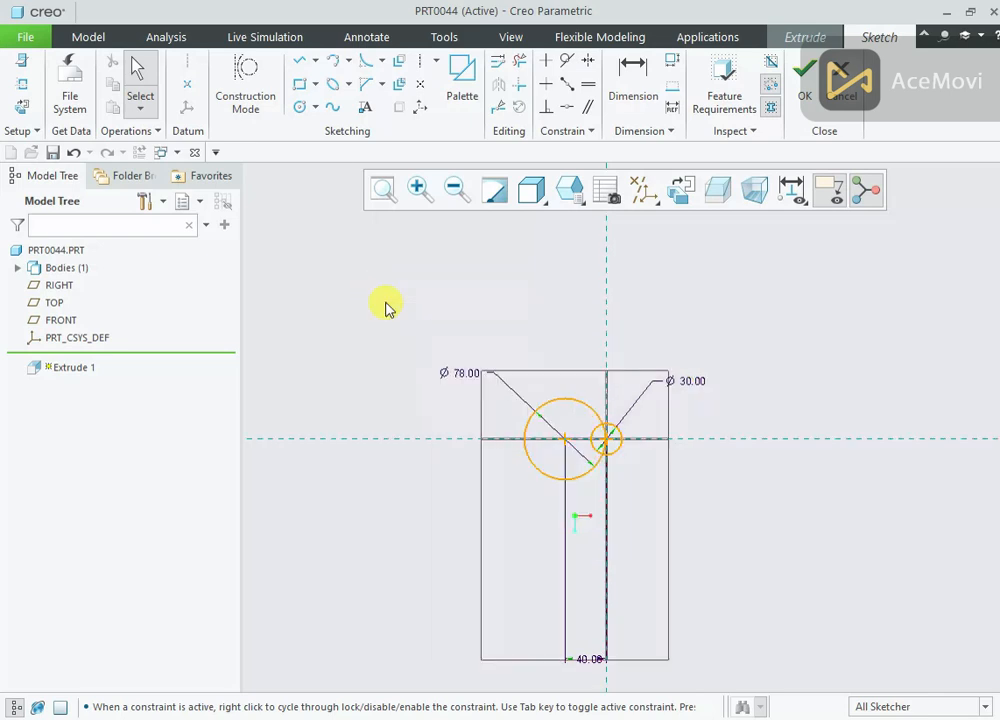
Step: Move the 40 mm centre-distance dimension and both diameter dimensions closer to the circles
scroll(570, 435, "down", 2)
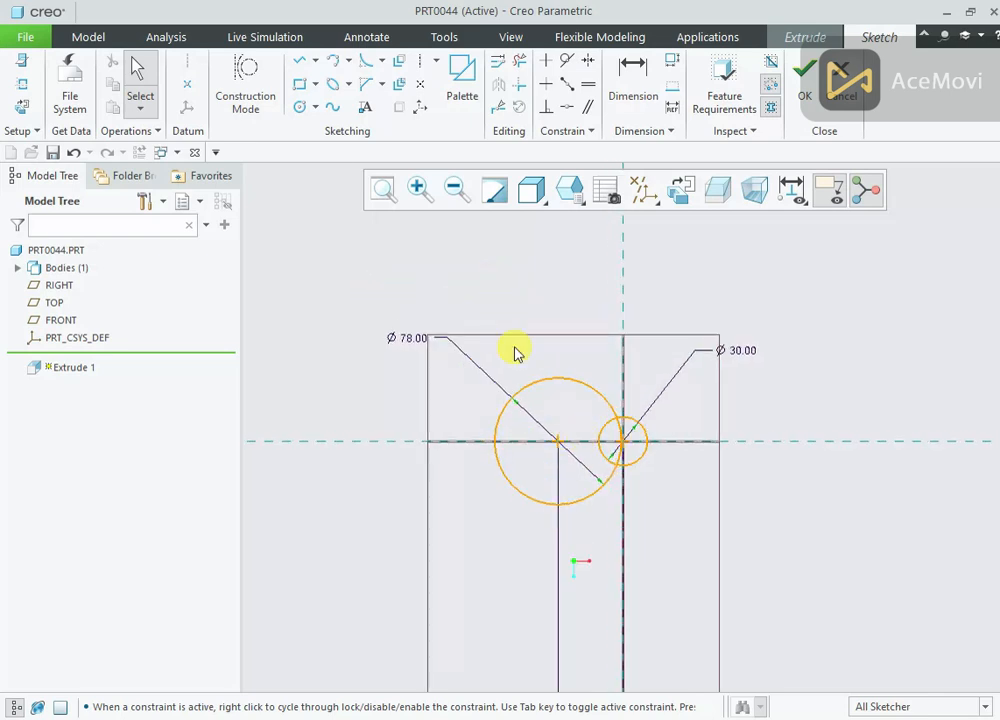
scroll(550, 526, "up", 3)
left_click_drag(572, 678, 574, 545)
scroll(571, 511, "down", 5)
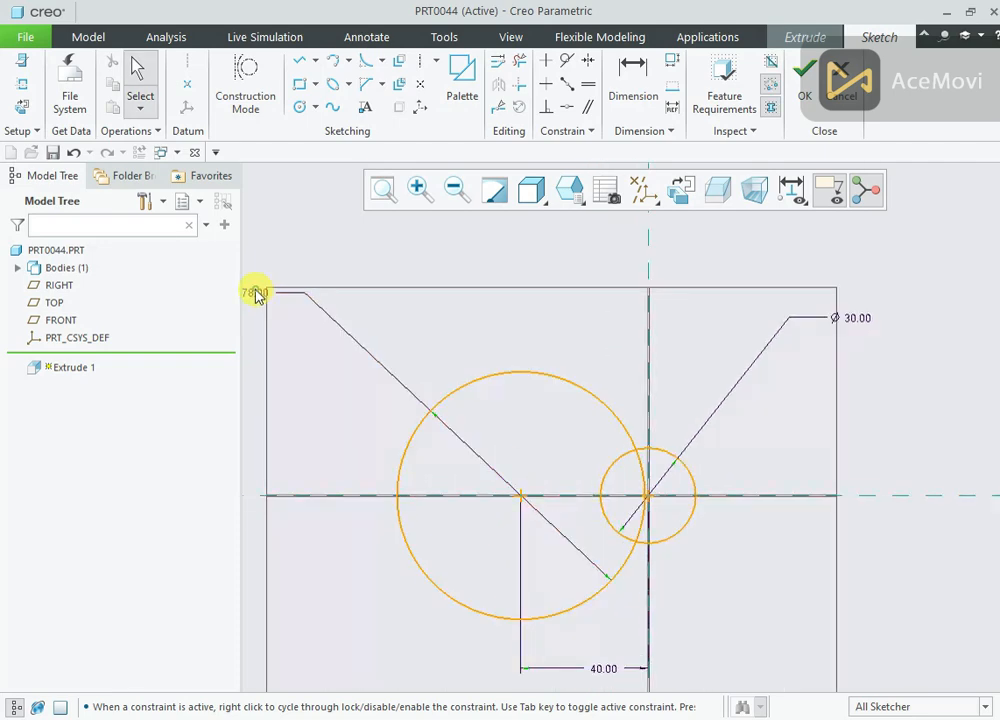
left_click_drag(257, 293, 378, 412)
left_click_drag(855, 324, 720, 455)
Step: Sketch a line joining the upper right of the large circle to the upper right of the small circle
scroll(607, 509, "down", 2)
scroll(670, 457, "up", 1)
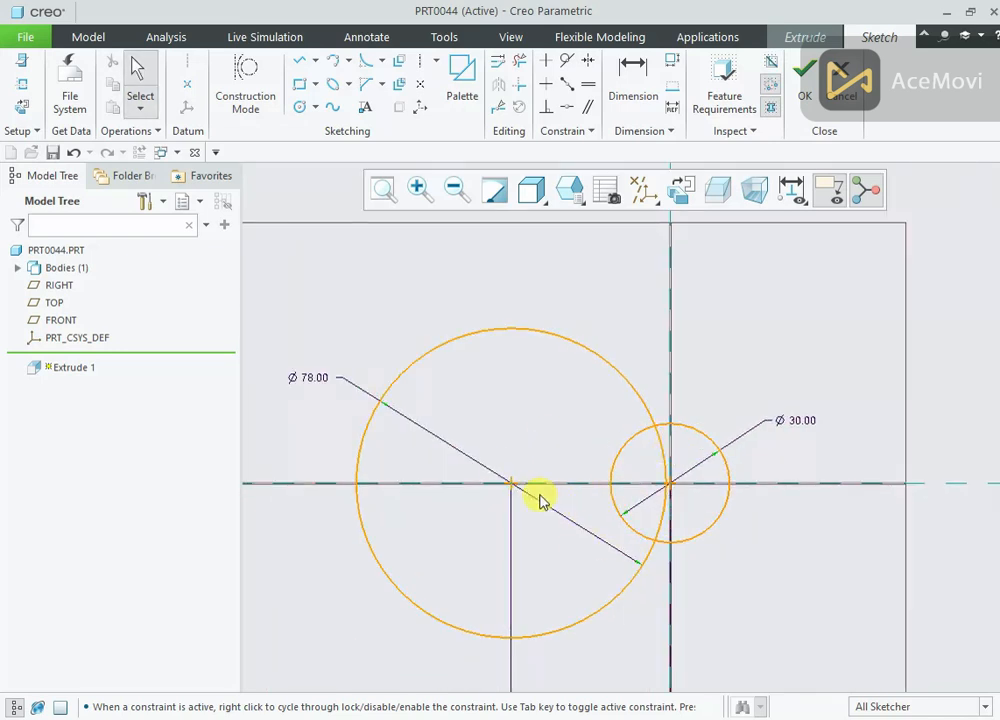
left_click(299, 62)
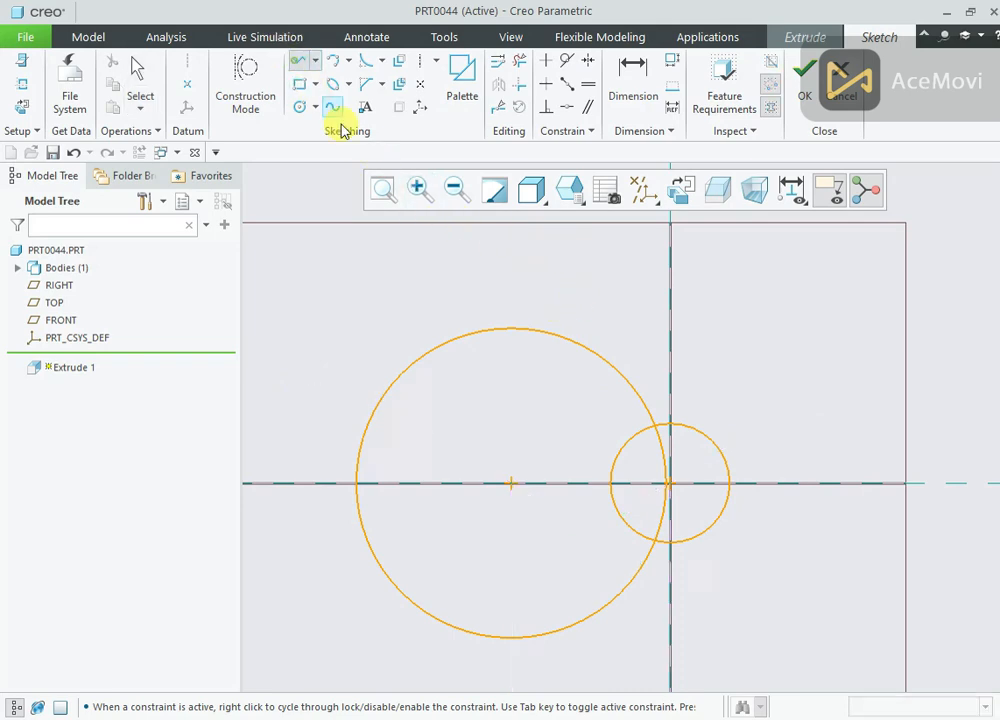
left_click(705, 438)
middle_click(757, 413)
Step: Apply Tangent constraints between the upper line and both the large and the small circle
scroll(757, 414, "up", 1)
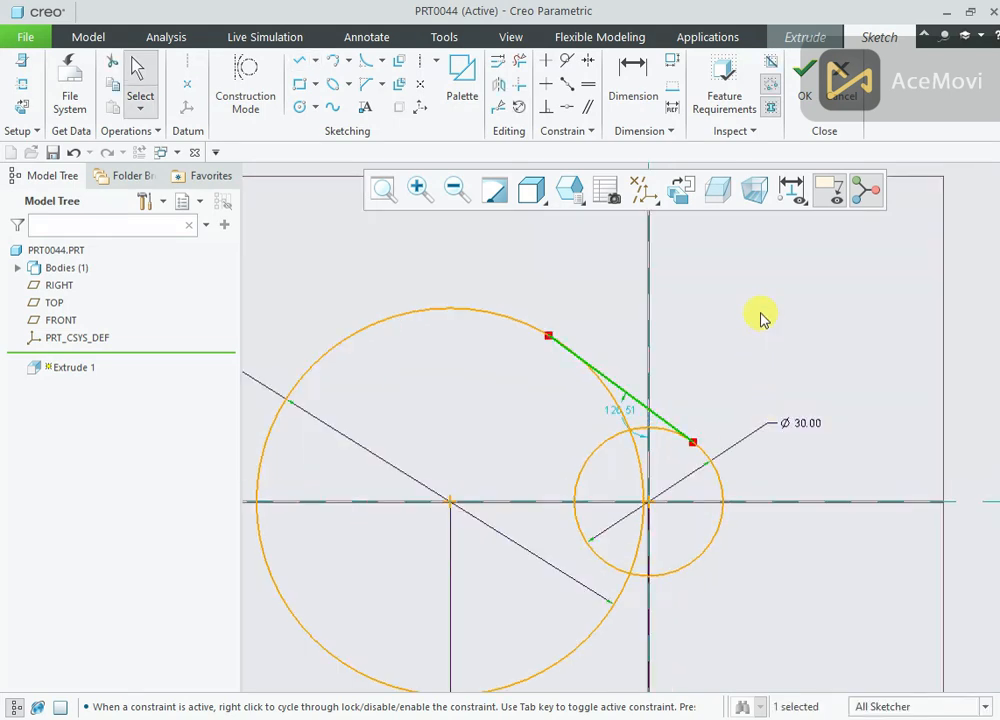
left_click(567, 62)
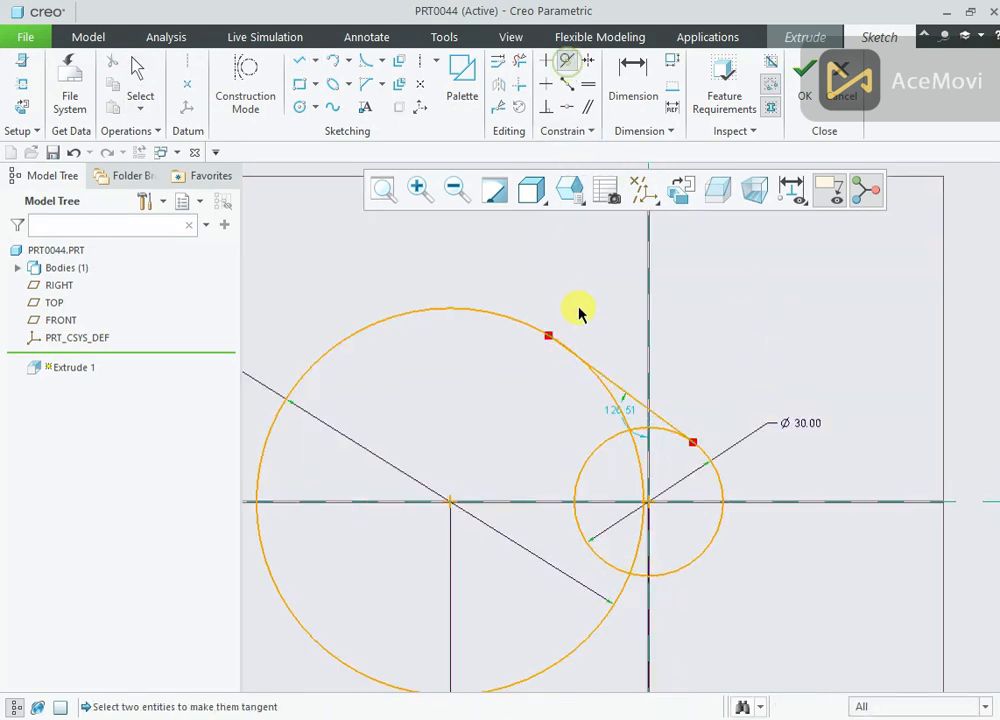
left_click(598, 378)
left_click(598, 384)
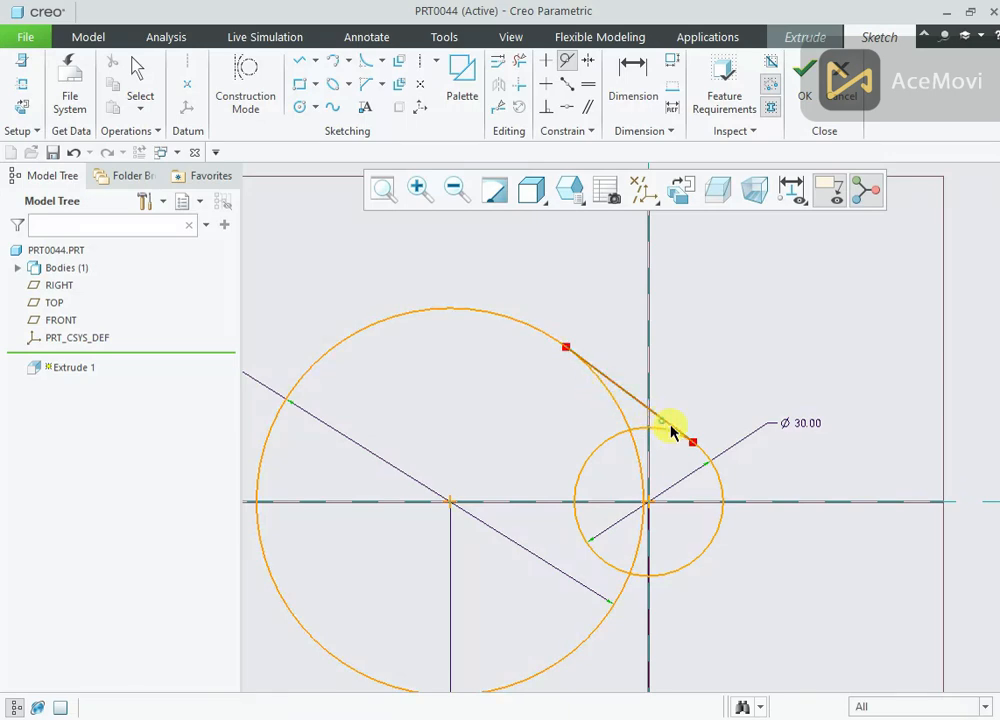
left_click(701, 458)
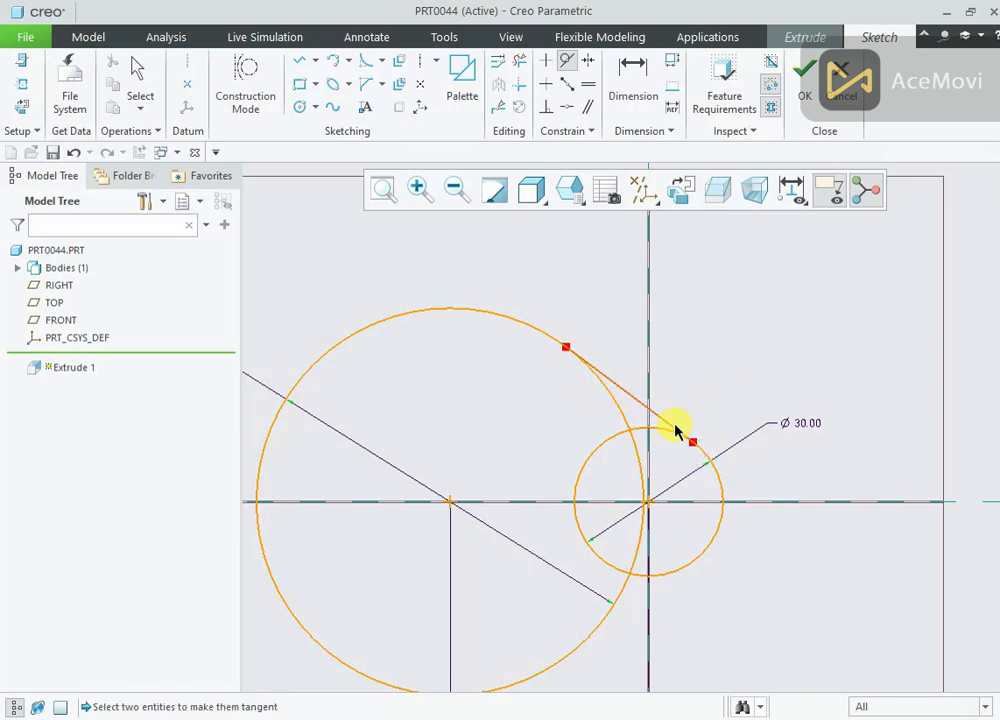
left_click(676, 430)
left_click(568, 64)
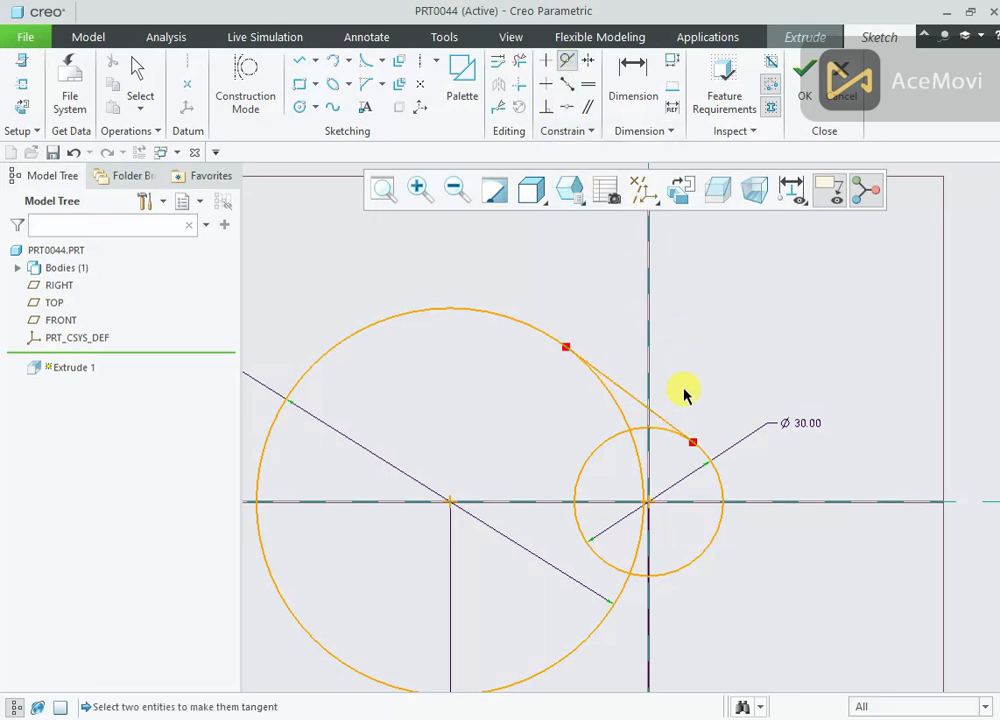
left_click(675, 430)
left_click(703, 455)
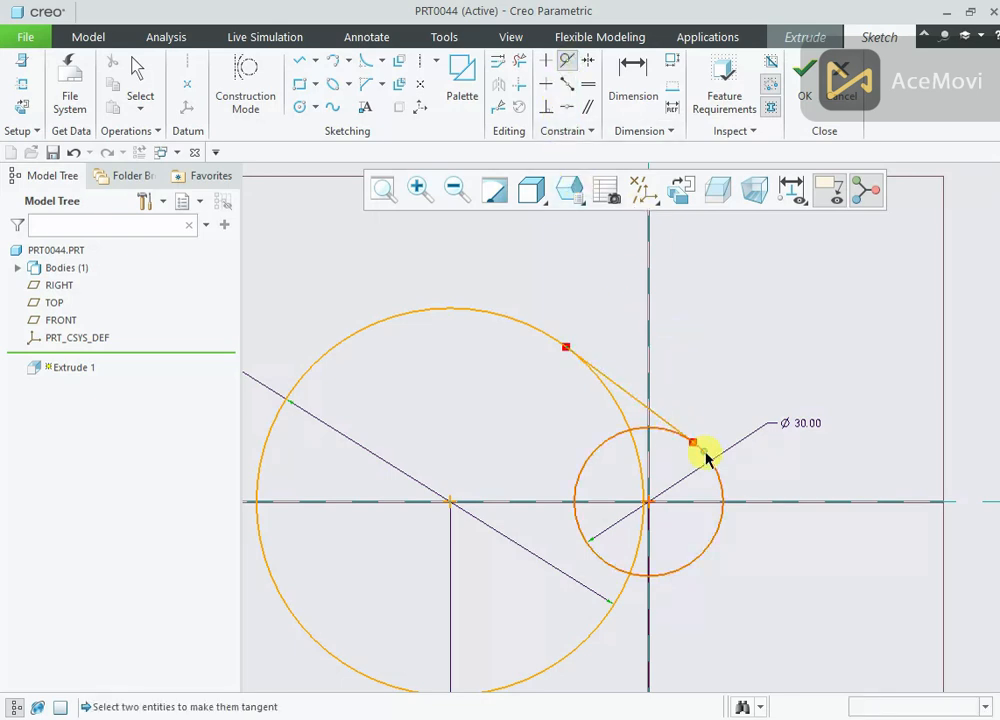
middle_click(714, 398)
Step: Trim the upper arc segments of both circles that lie inside the outline below the tangent line
scroll(714, 398, "up", 2)
left_click(520, 61)
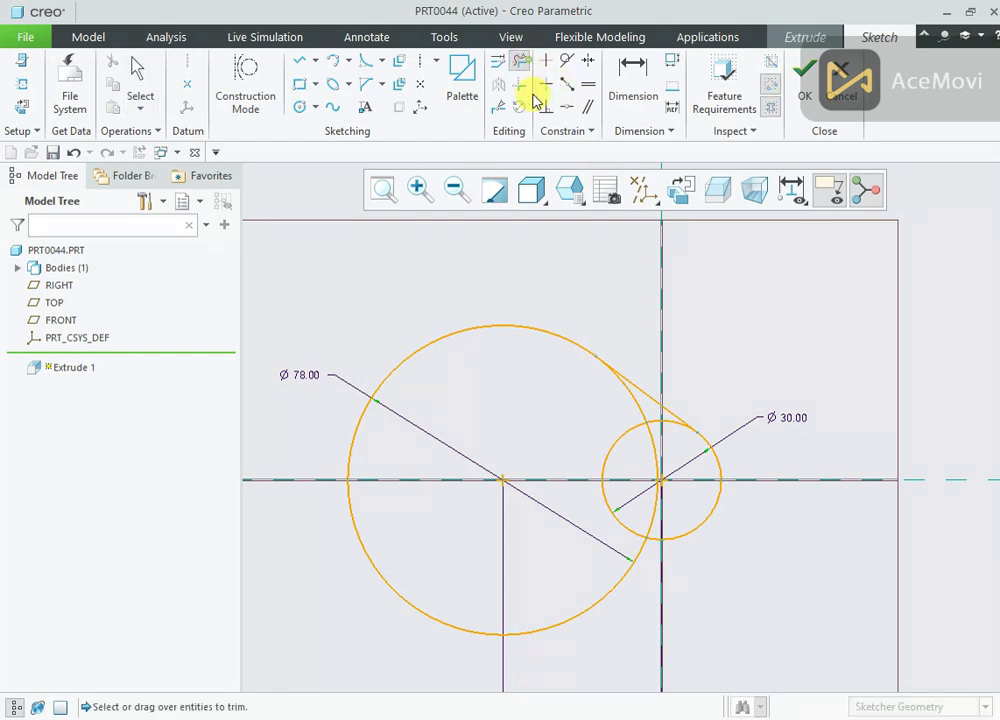
left_click(641, 408)
left_click(665, 428)
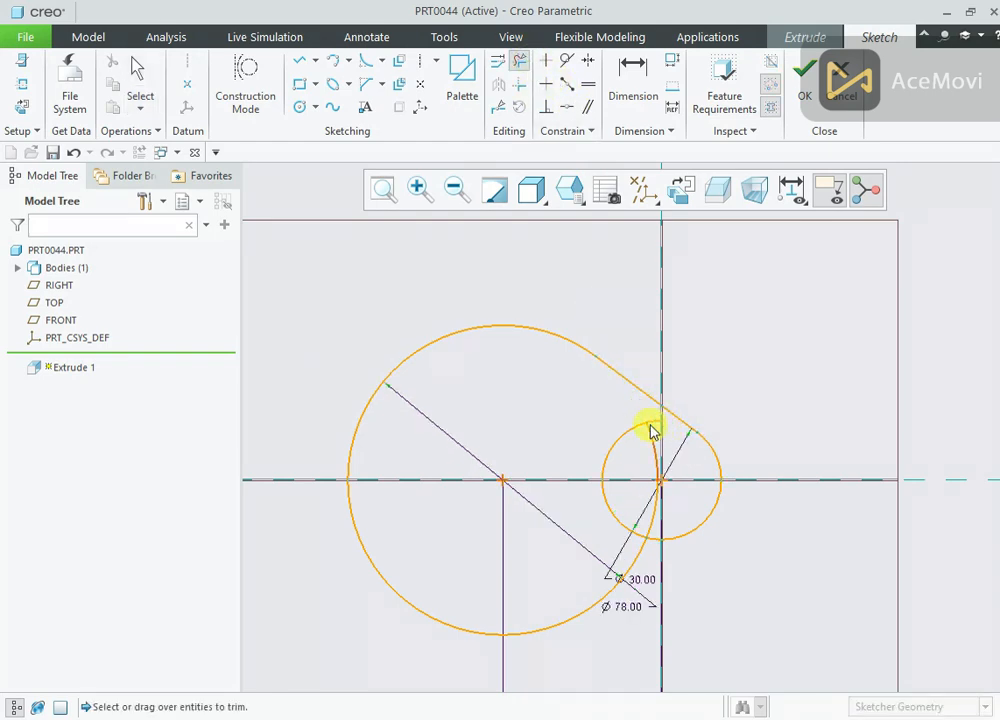
left_click(639, 429)
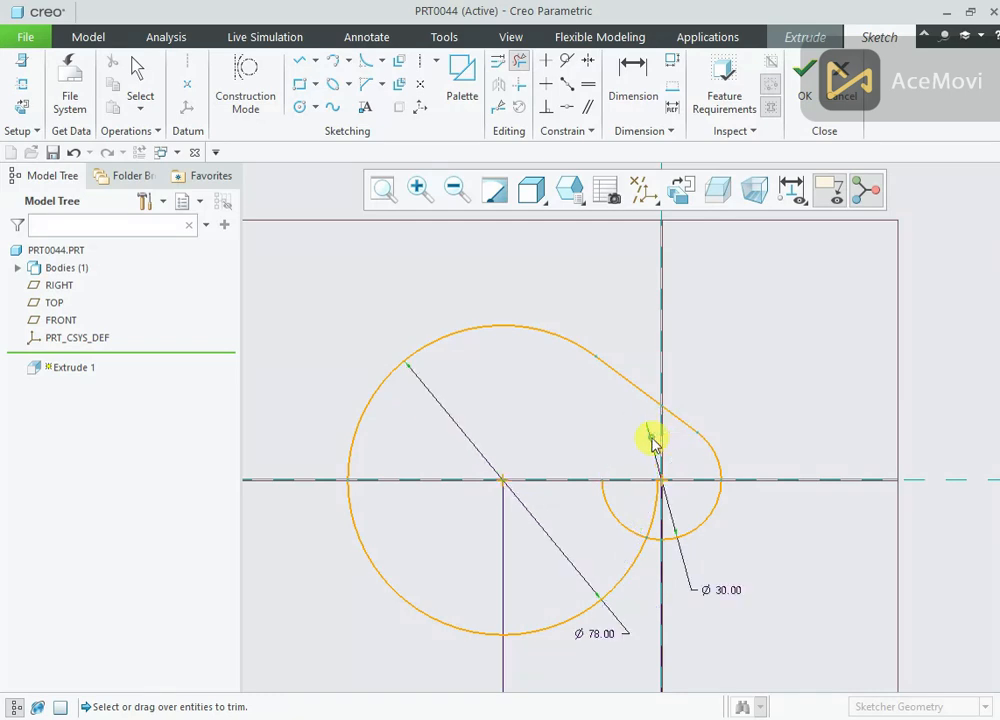
middle_click(724, 394)
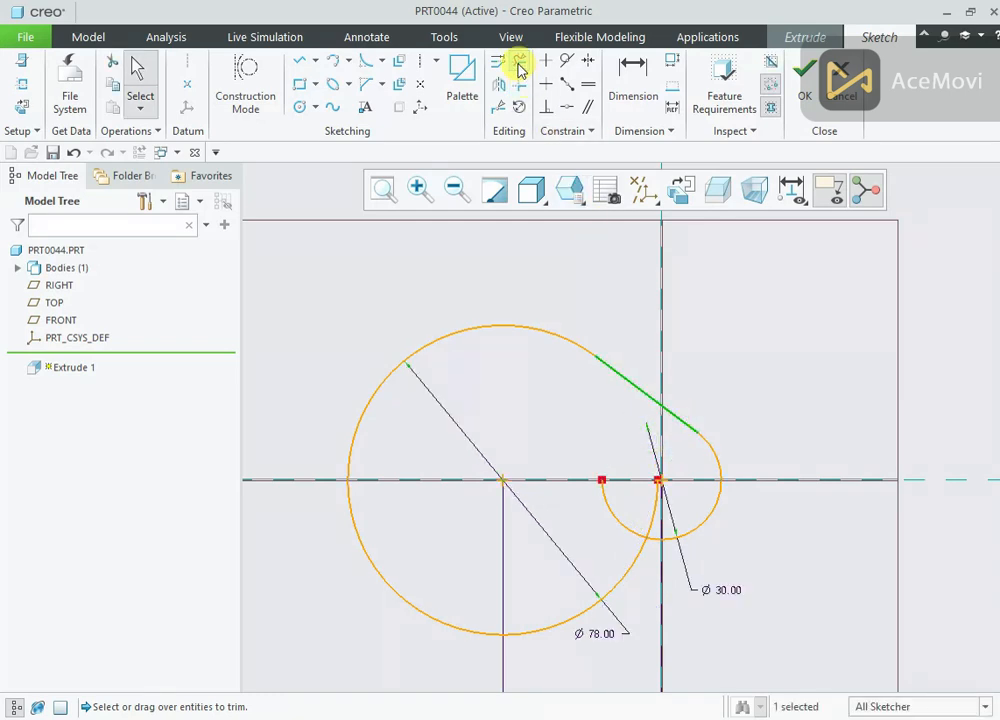
Step: Mirror the tangent line about the horizontal reference to form the lower side of the outline
left_click(497, 87)
left_click(566, 482)
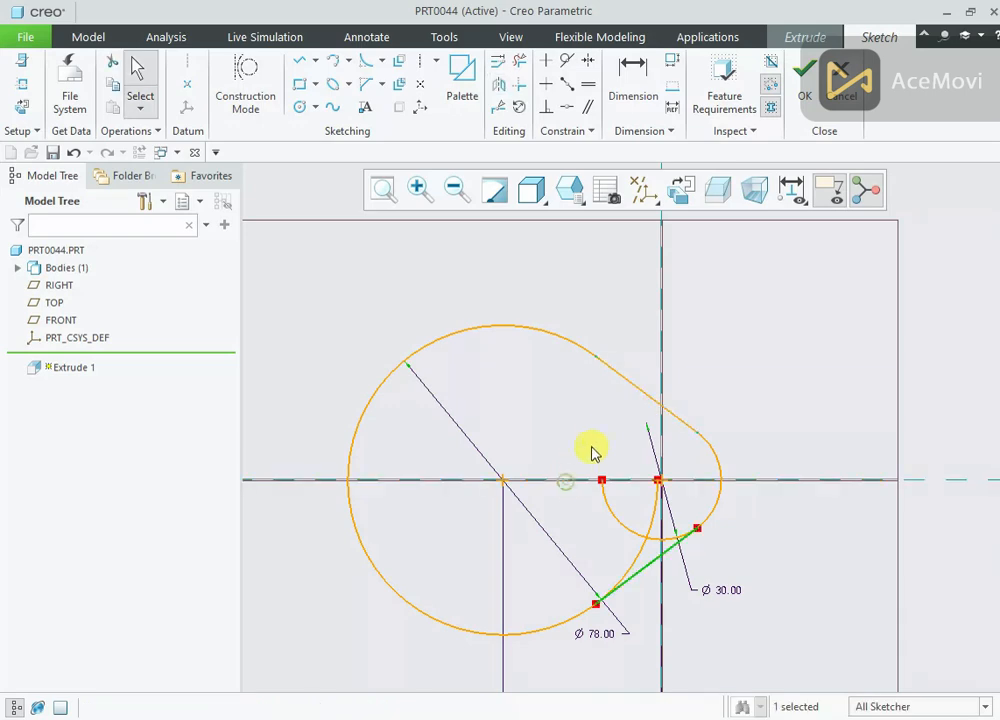
Step: Trim the lower arc segments of both circles inside the outline to leave one closed profile
scroll(638, 548, "down", 1)
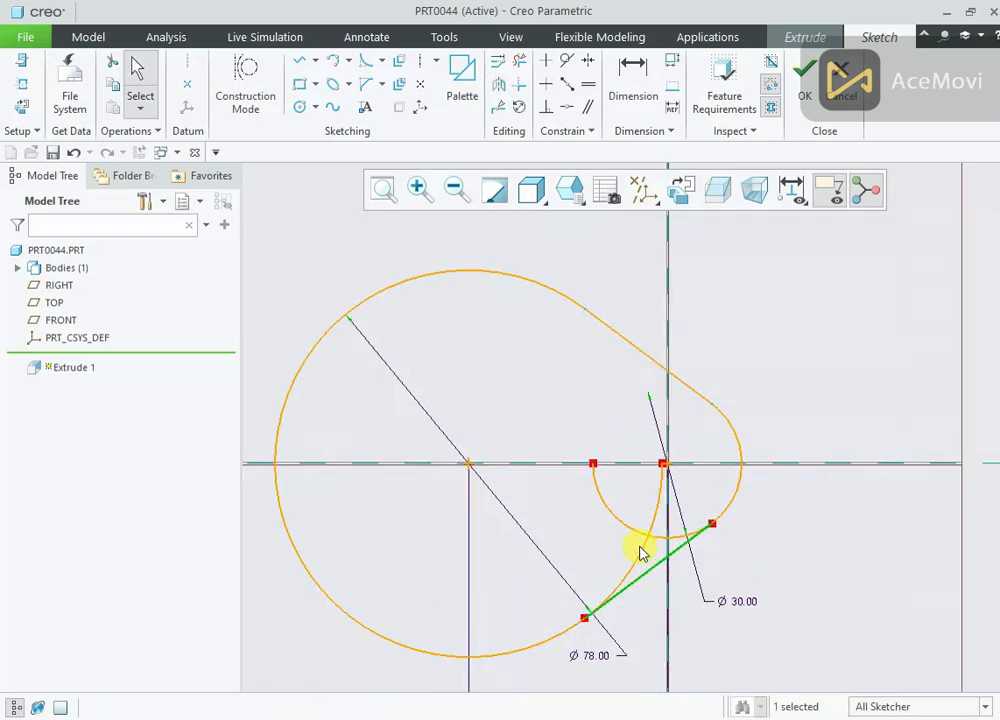
left_click(518, 62)
left_click(606, 500)
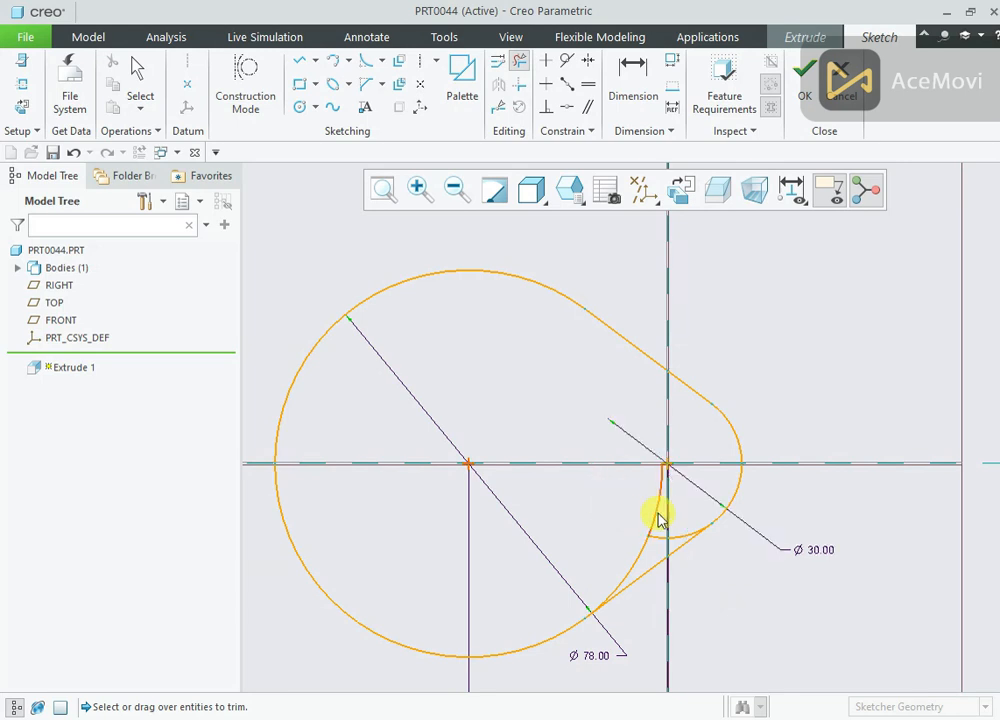
left_click(657, 514)
left_click(661, 540)
left_click(645, 550)
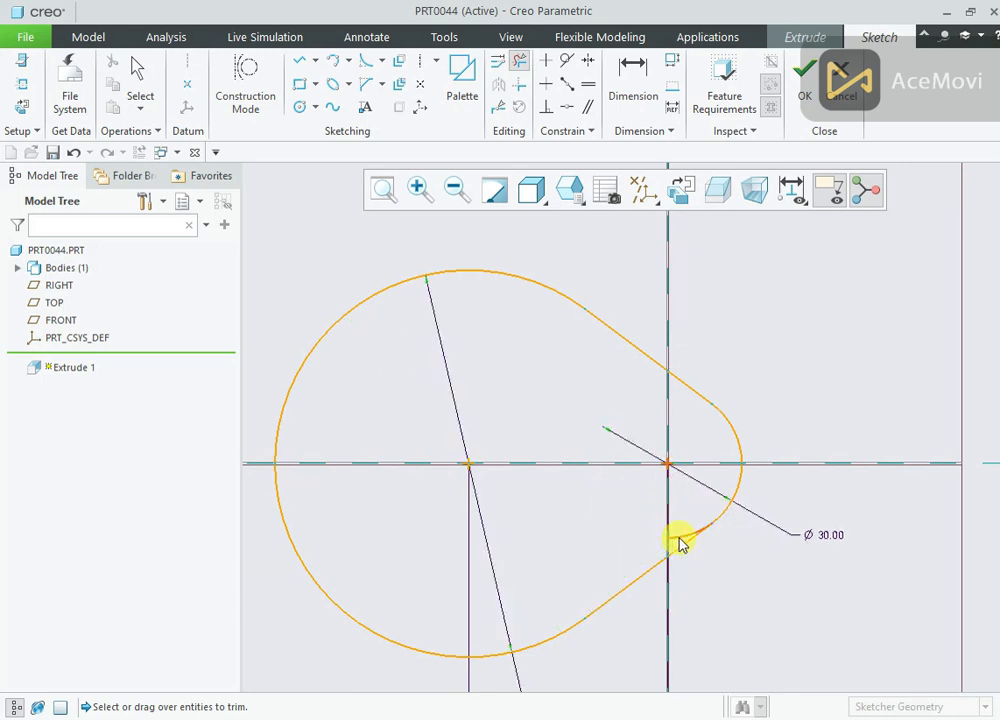
left_click(679, 539)
scroll(681, 434, "up", 1)
middle_click(611, 457)
scroll(607, 457, "up", 1)
scroll(515, 515, "down", 1)
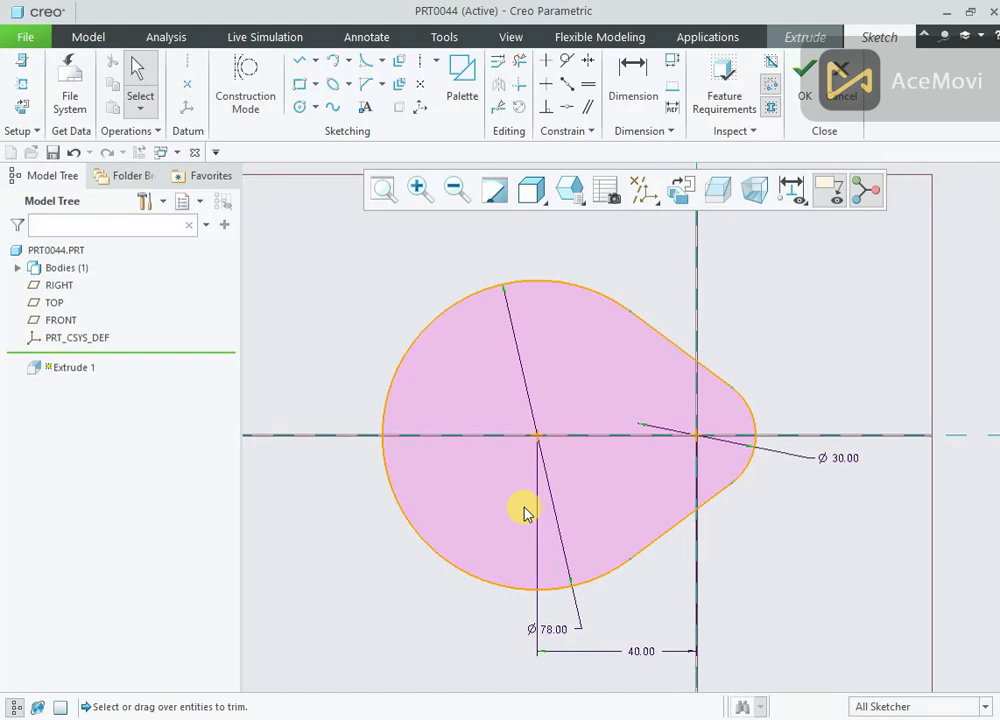
Step: Move the 78 mm diameter dimension above the profile and the 30 mm one closer beside the small arc
left_click_drag(558, 634, 555, 256)
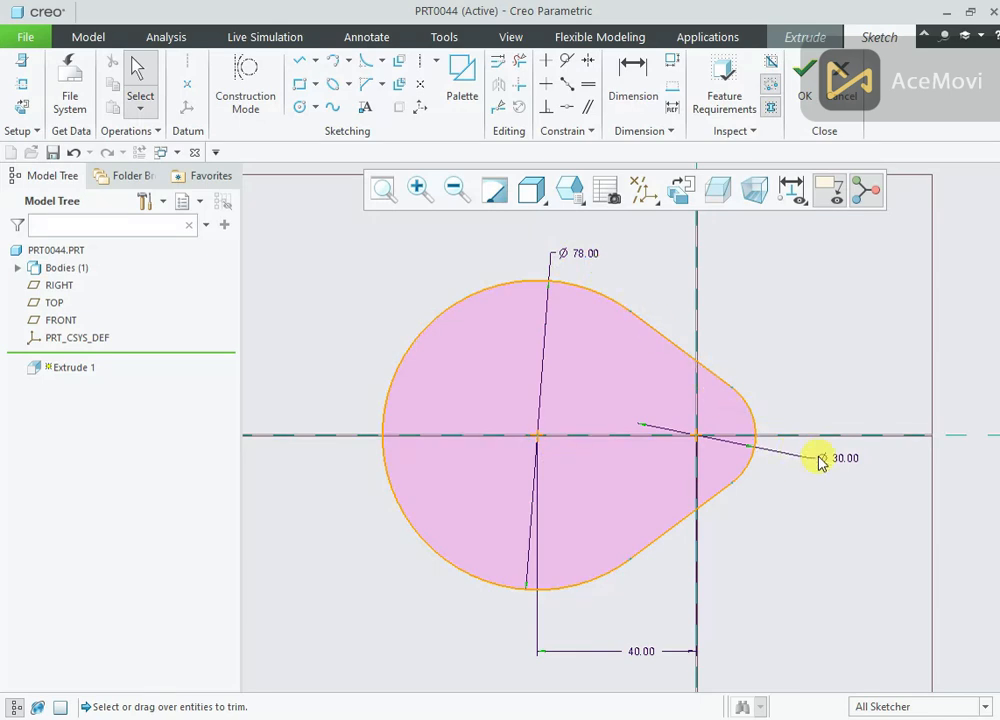
left_click_drag(843, 467, 775, 500)
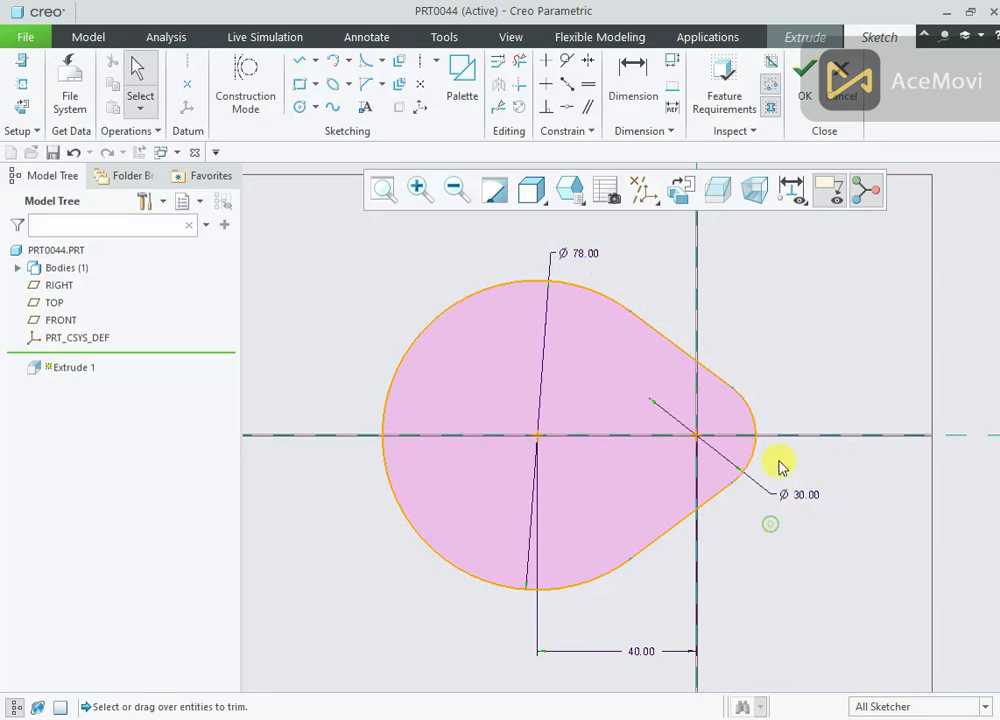
key("alt+Tab")
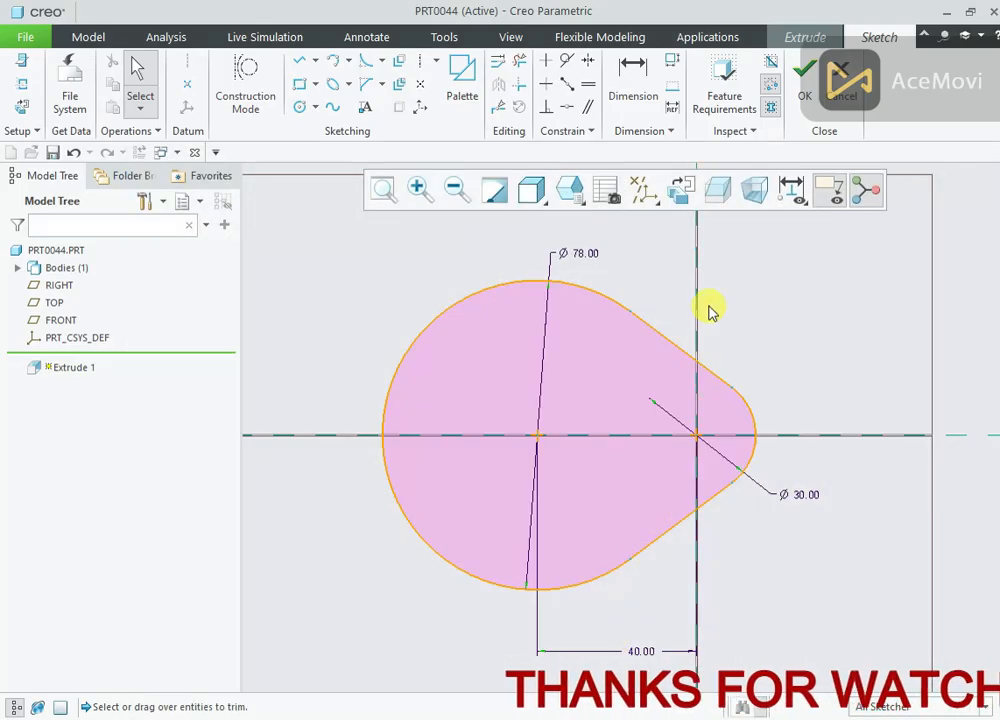
Step: Sketch a 12 mm diameter circle concentric with the small end arc and place its dimension outside the profile
right_click(738, 293)
left_click(826, 323)
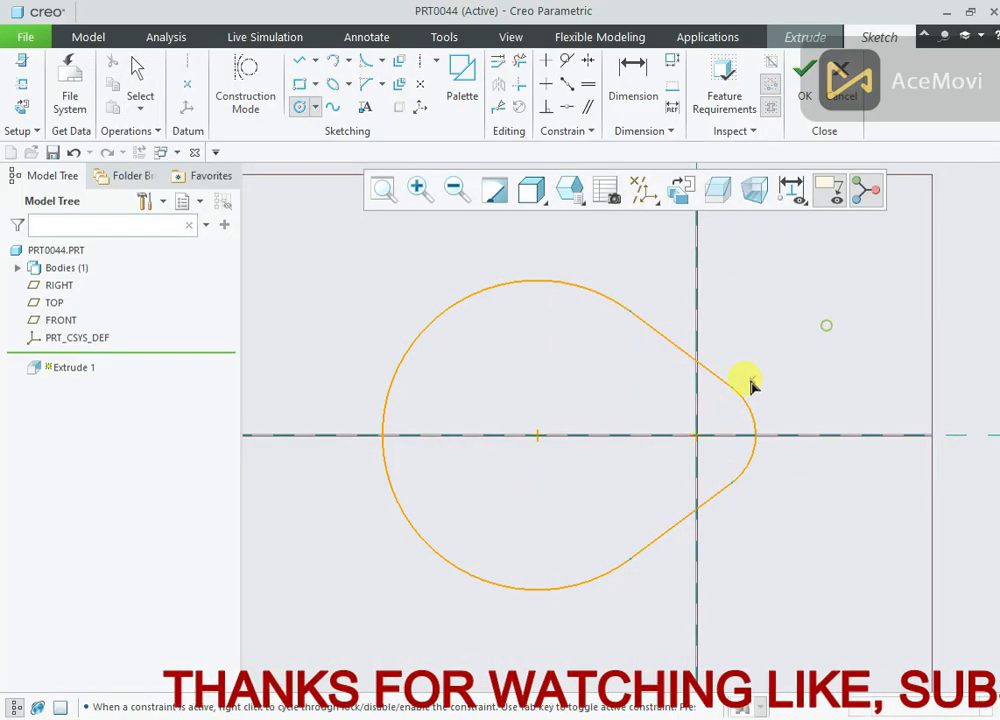
left_click(697, 434)
left_click(714, 405)
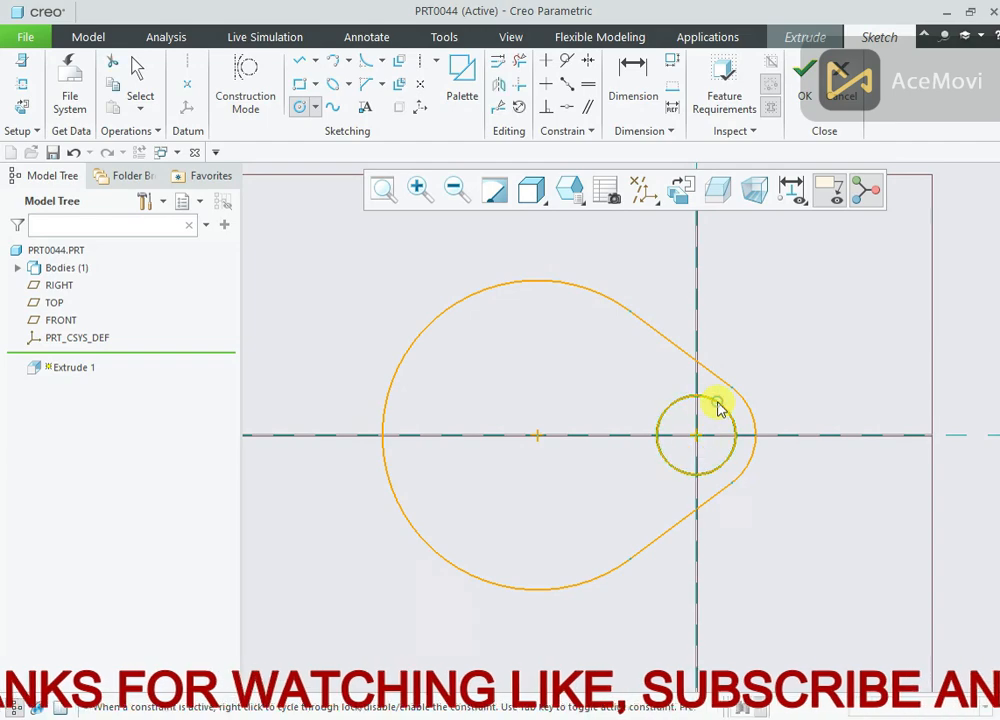
middle_click(641, 381)
double_click(625, 399)
type("12")
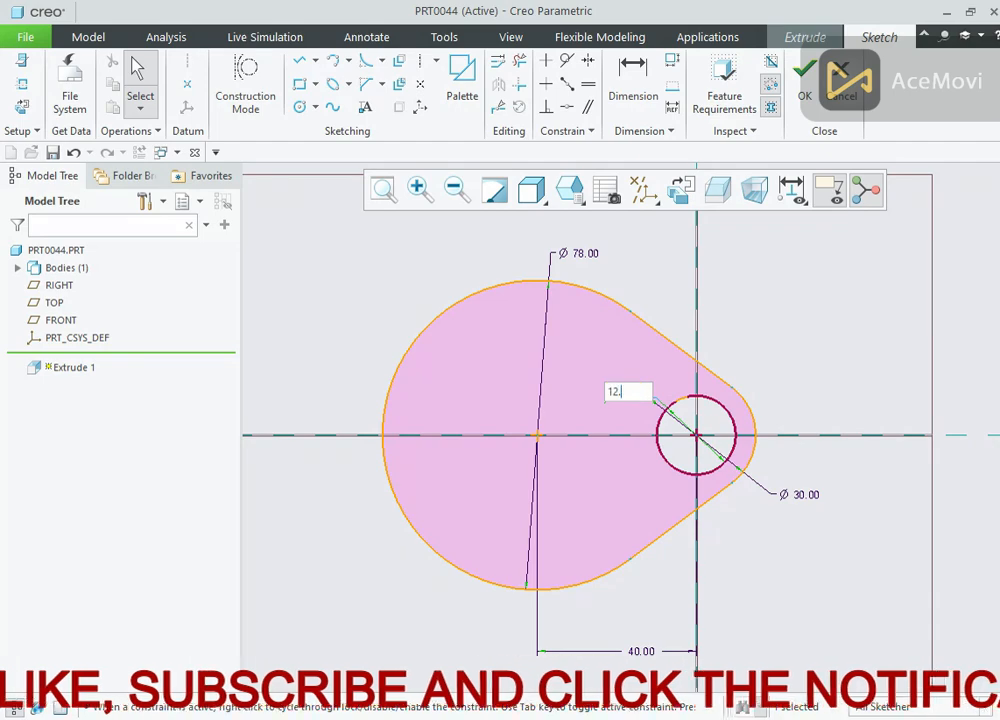
key("Return")
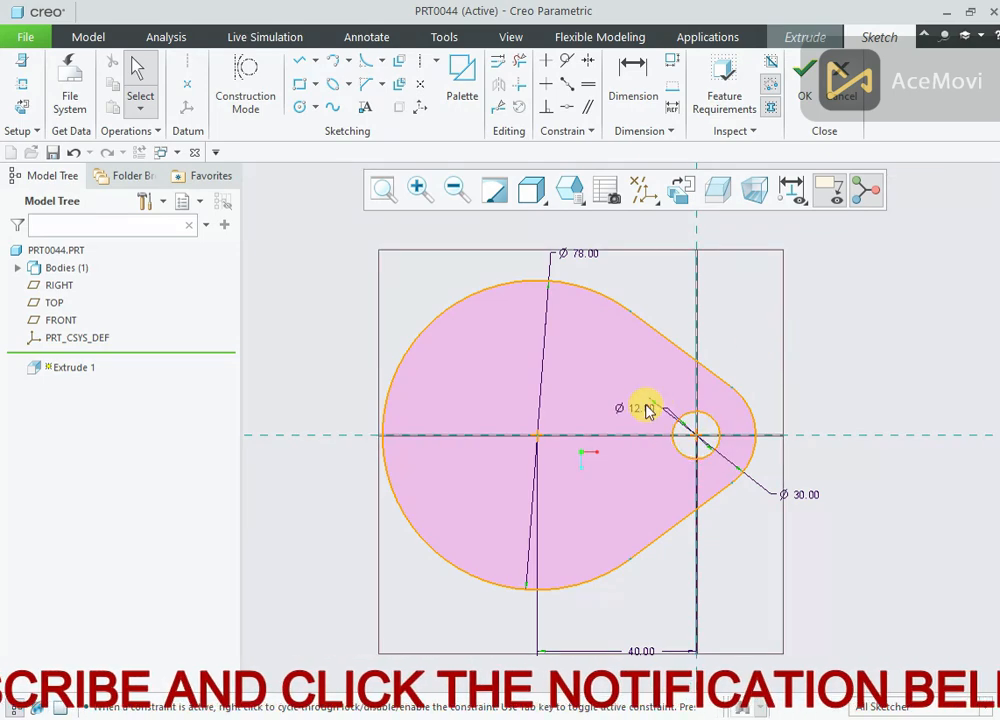
left_click_drag(643, 408, 772, 375)
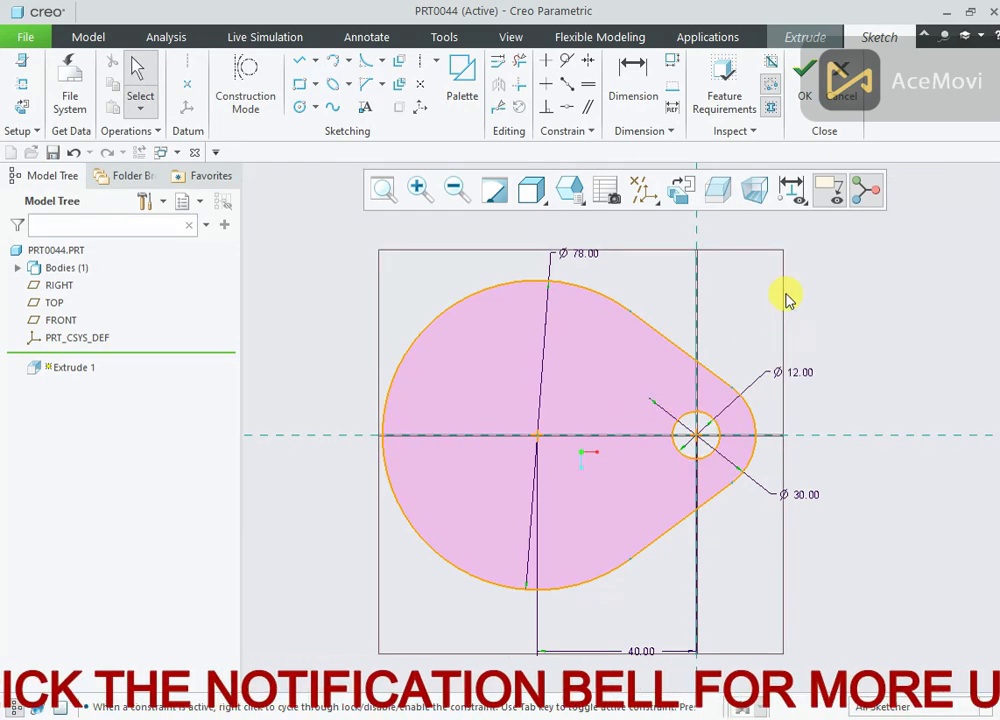
Step: Sketch a construction circle with a 28 mm radius centred on the large arc
middle_click_drag(581, 454, 583, 464, "shift")
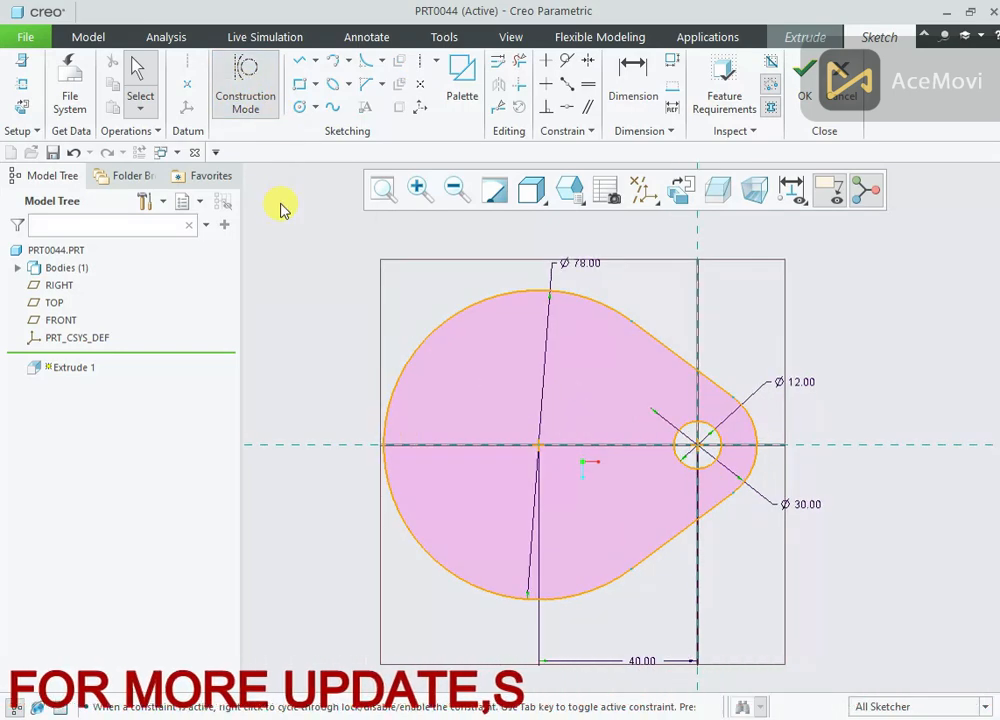
right_click(286, 242)
left_click(375, 272)
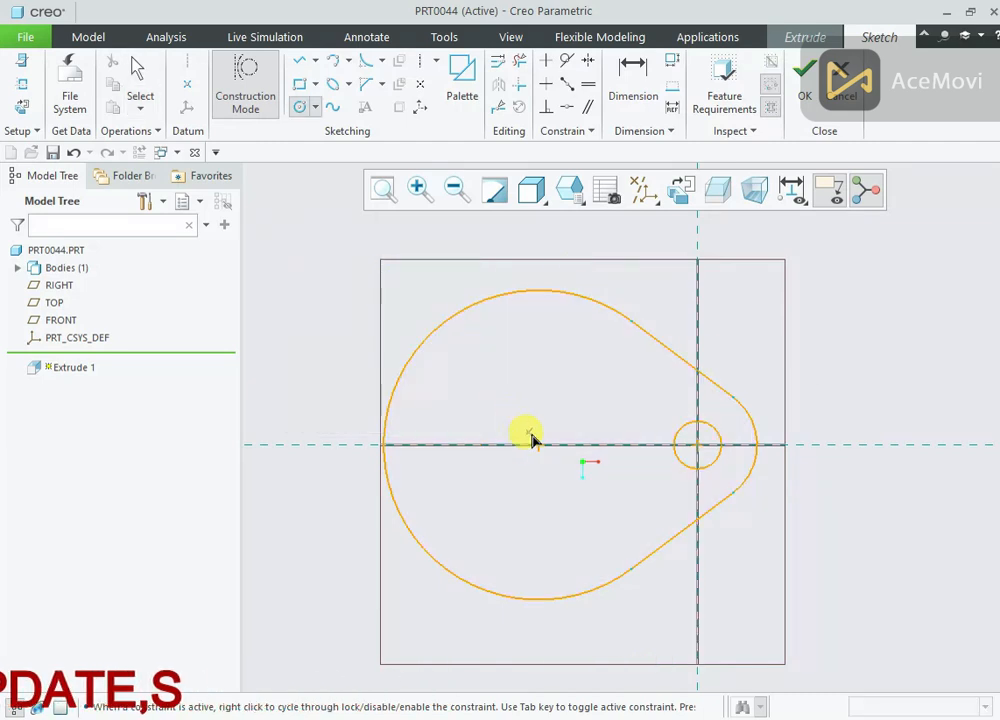
left_click(538, 445)
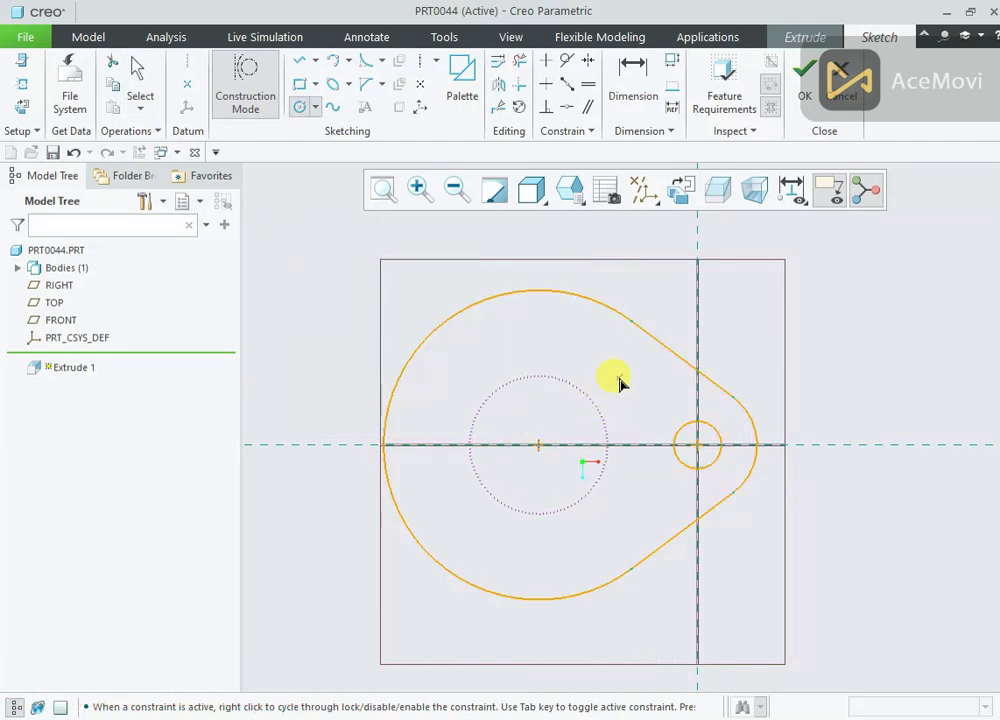
middle_click(618, 379)
double_click(439, 382)
type("2")
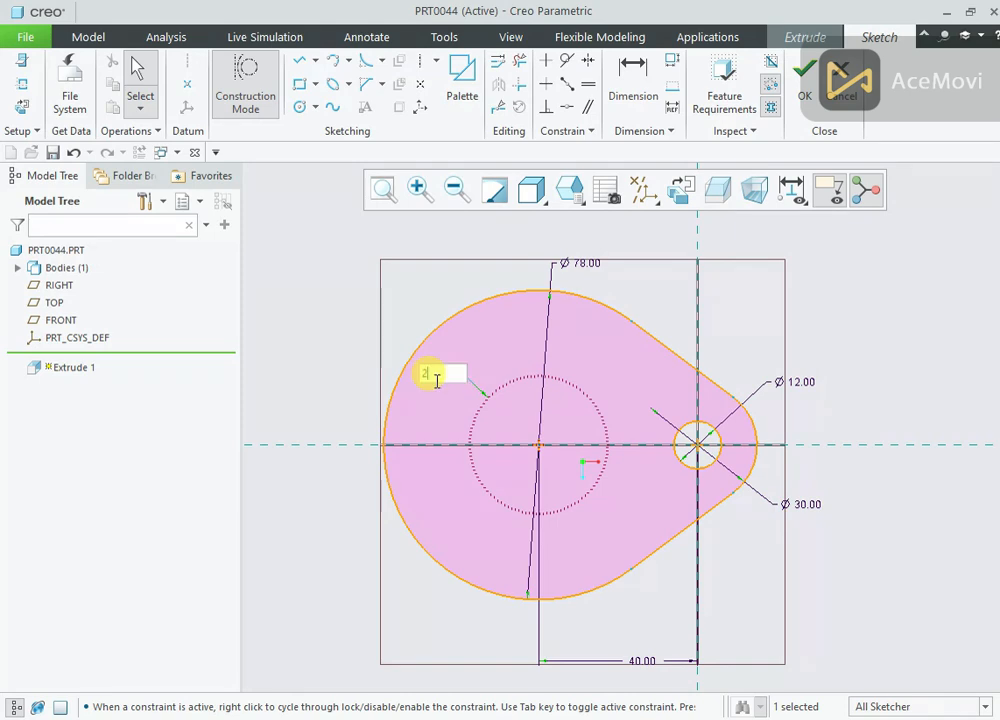
type("8")
key("Return")
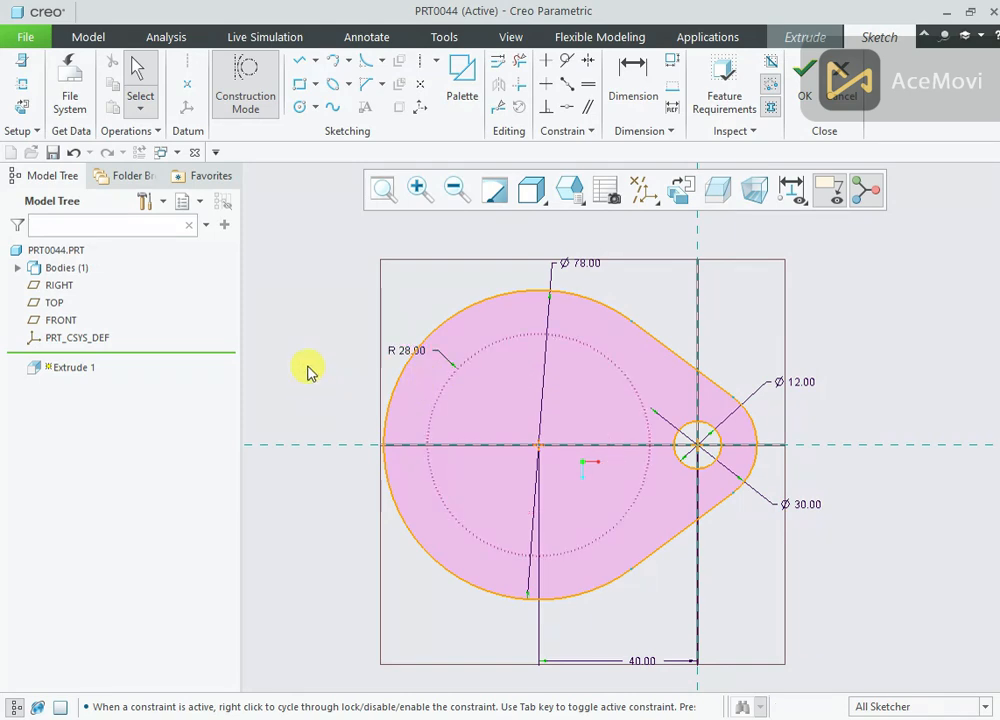
Step: Add a construction line from the large arc's centre to the construction circle's lower right, and a vertical centerline through that centre
right_click(308, 366)
left_click(346, 395)
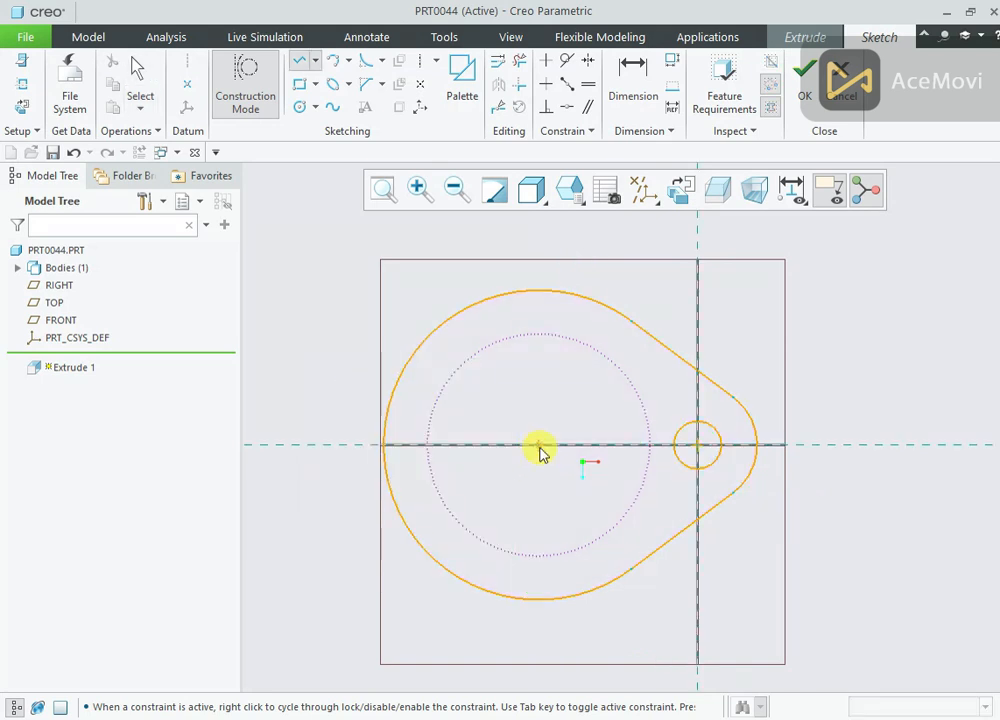
right_click(659, 498)
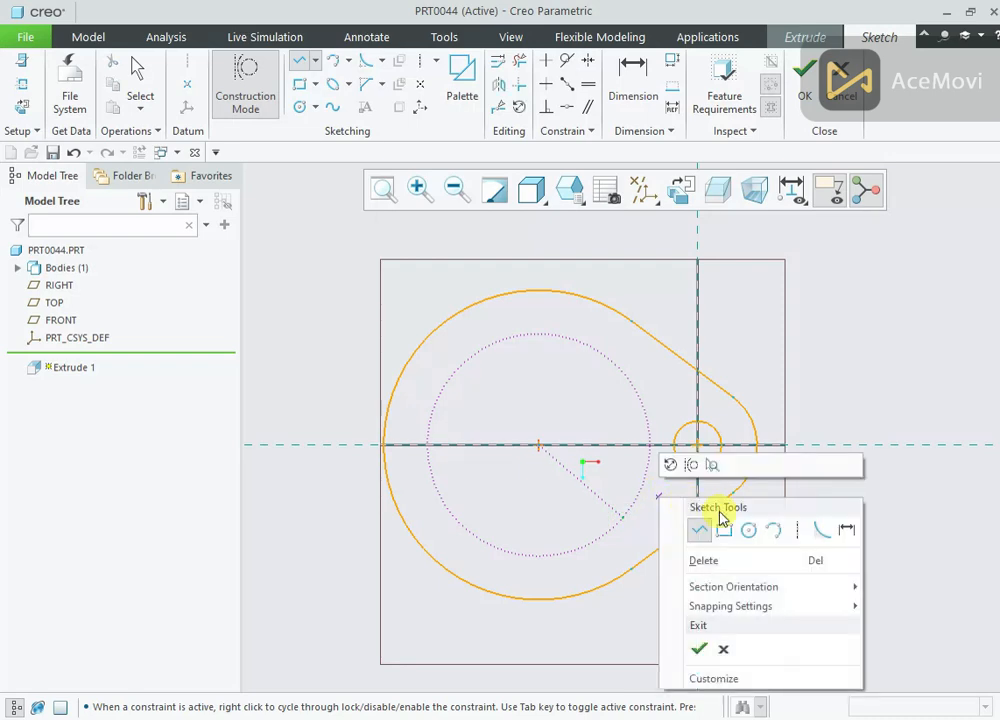
left_click(795, 532)
left_click(540, 446)
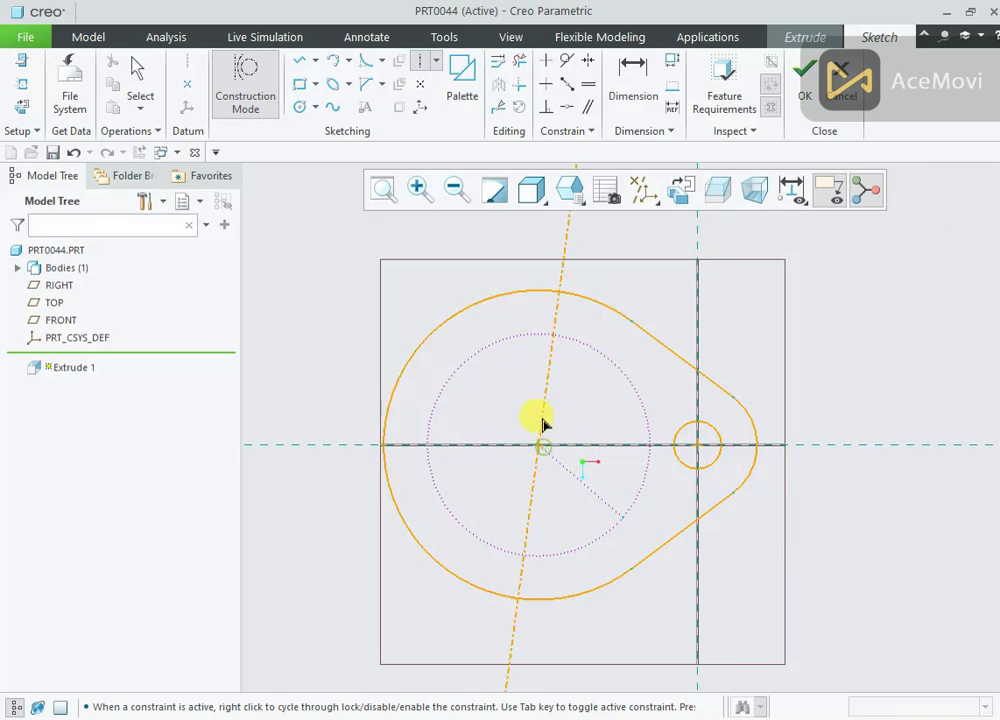
left_click(540, 413)
middle_click(588, 401)
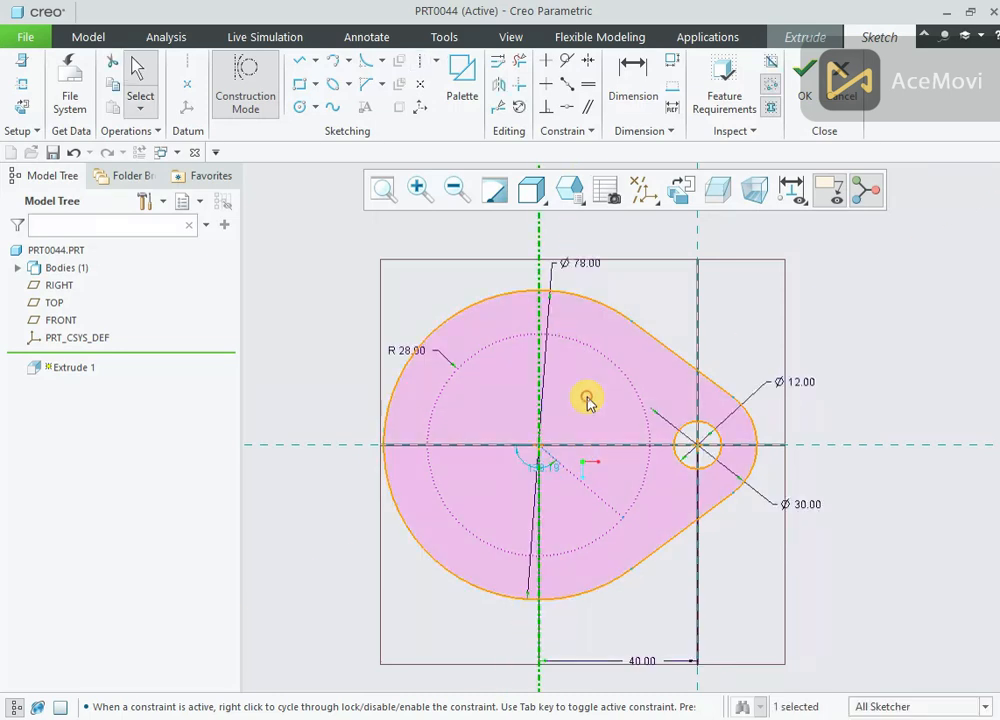
Step: Dimension the angle between the construction line and the vertical centerline as 45 degrees
right_click(588, 401)
left_click(775, 434)
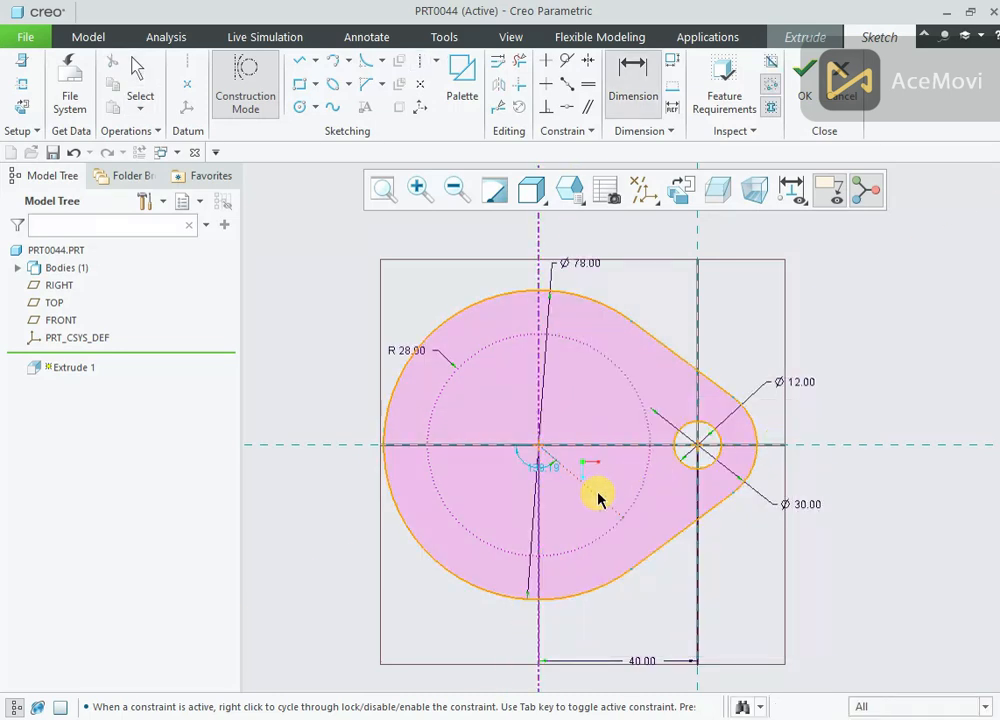
middle_click(606, 566)
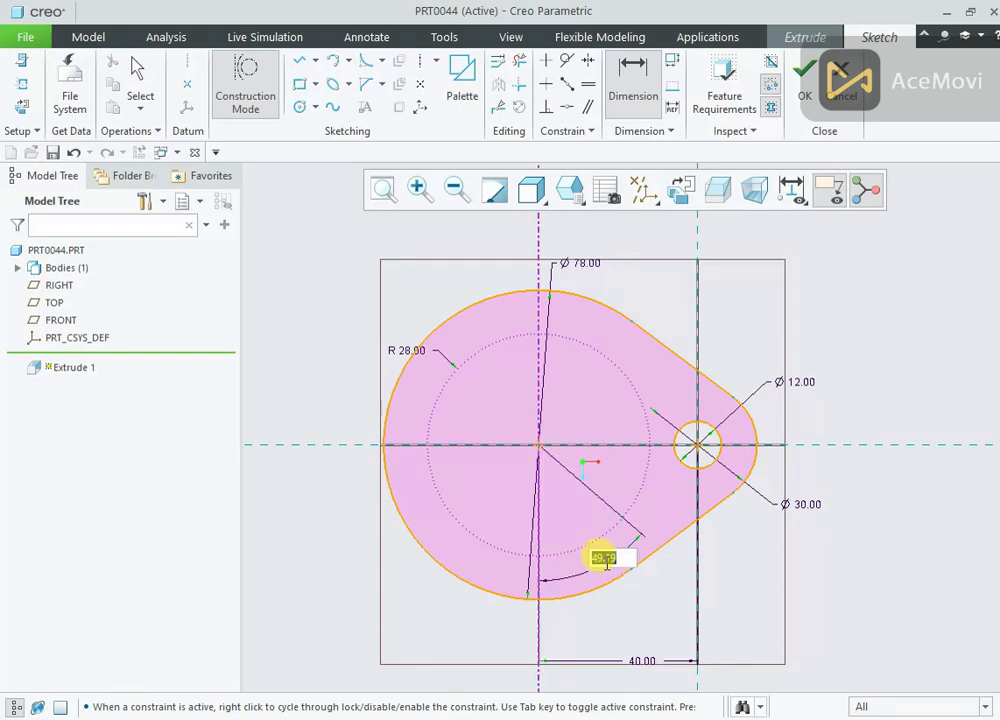
key("Return")
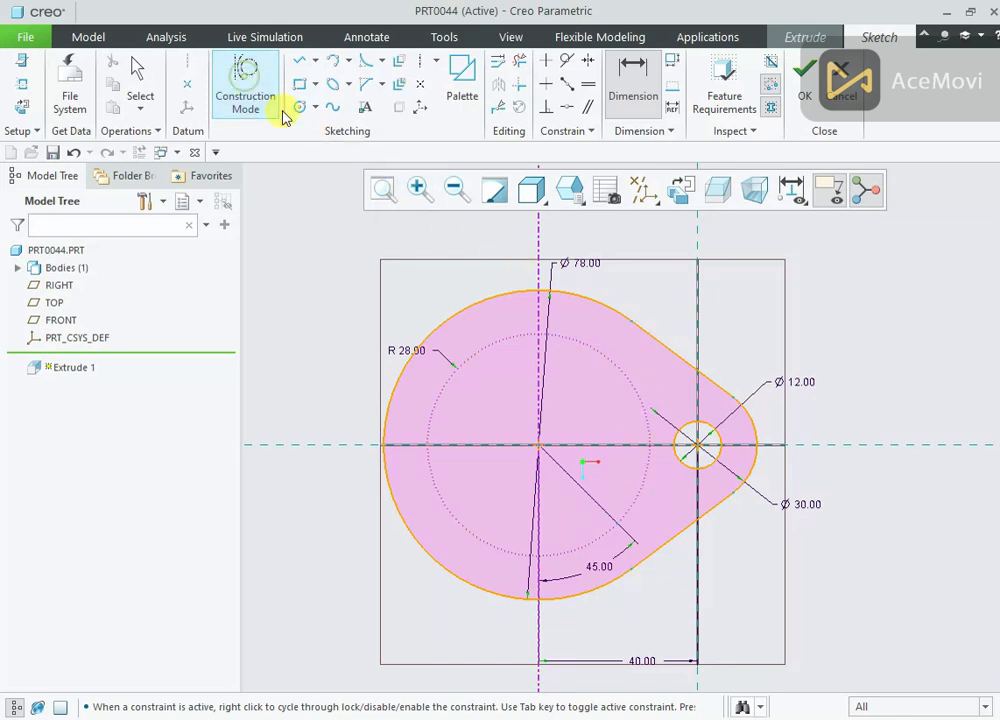
Step: Sketch a non-construction circle where the angled line meets the construction circle, equal in size to the 12 mm hole
right_click(645, 255)
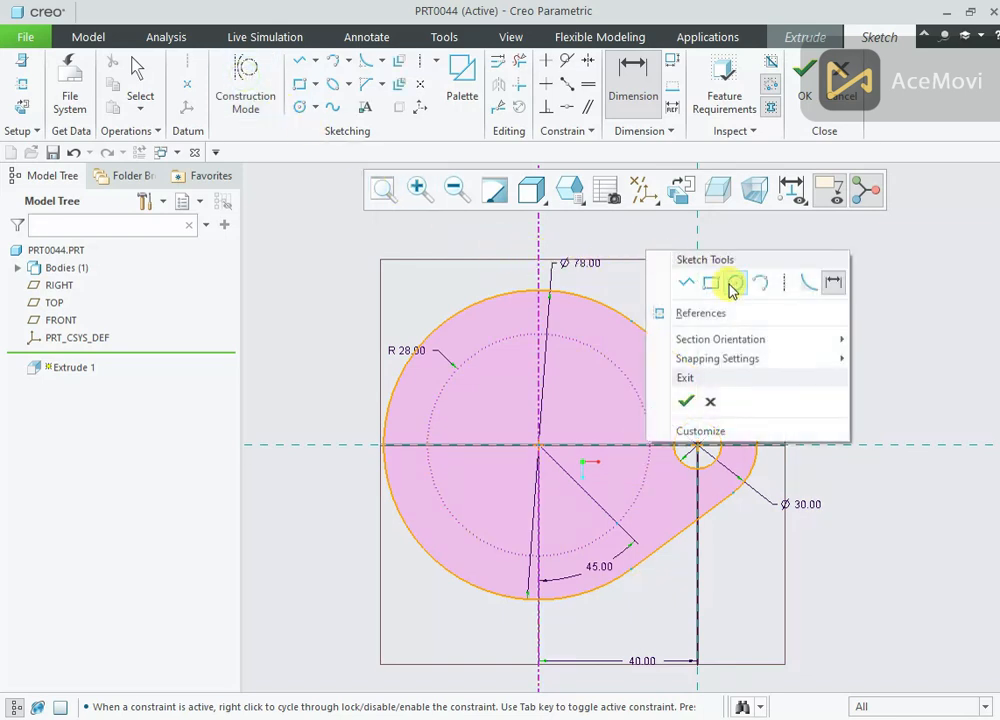
left_click(728, 283)
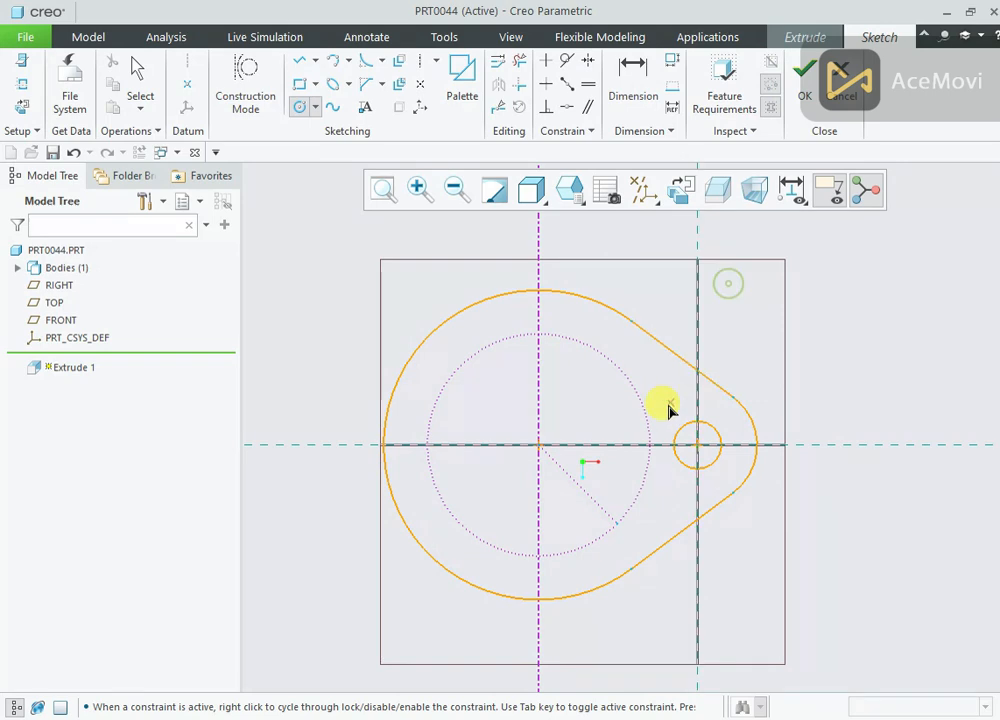
left_click(632, 482)
middle_click(632, 480)
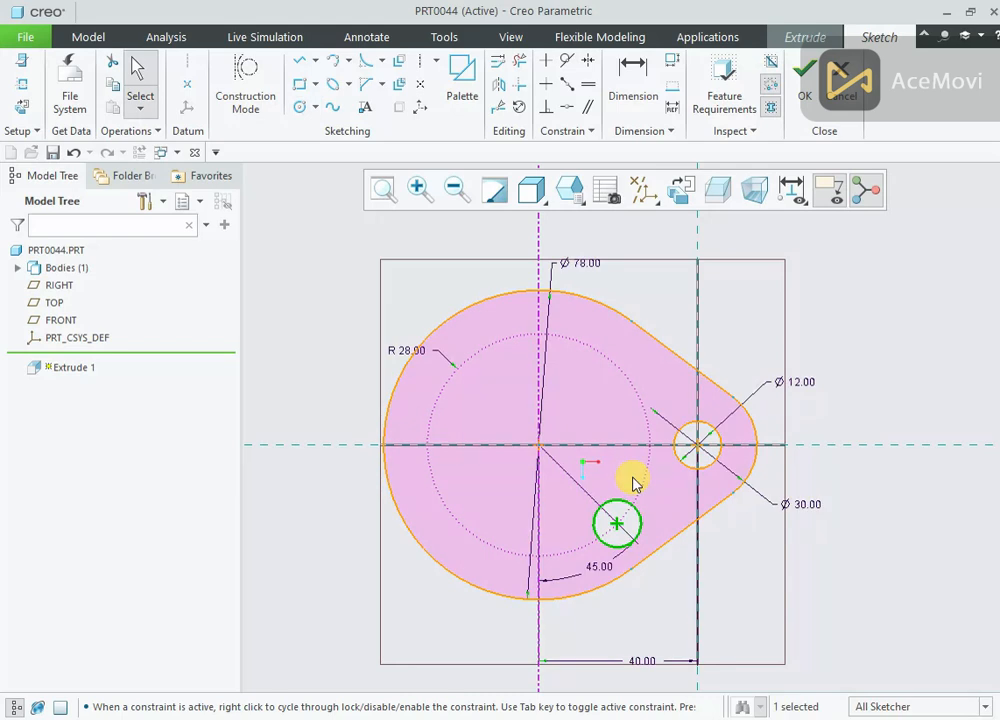
Step: Mirror the new hole circle about the horizontal reference
left_click(500, 86)
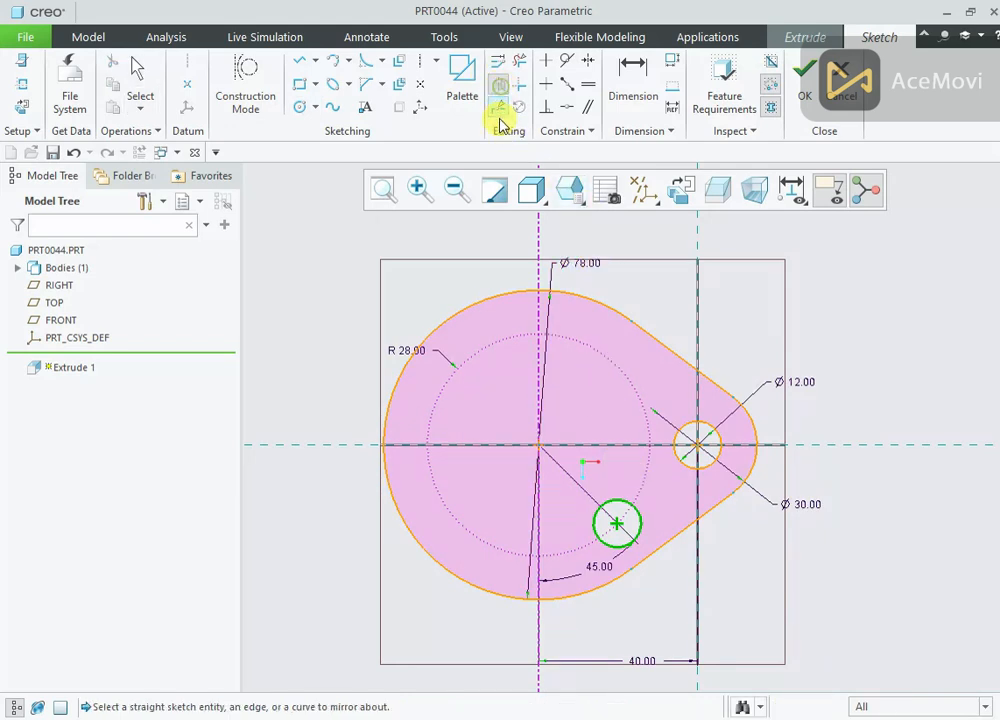
left_click(597, 446)
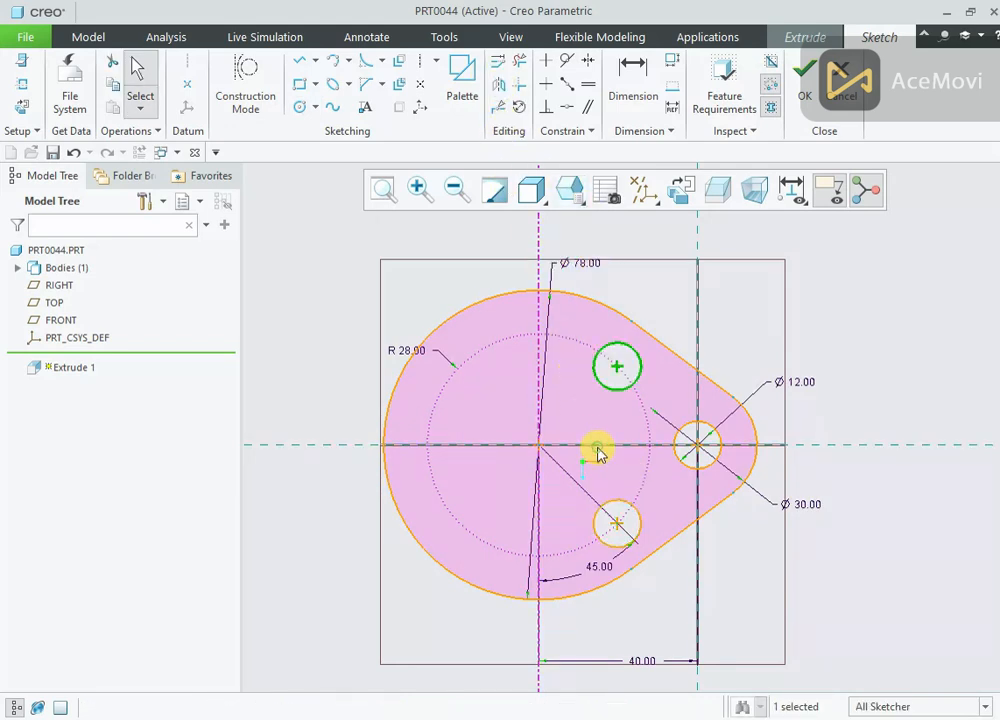
left_click(750, 326)
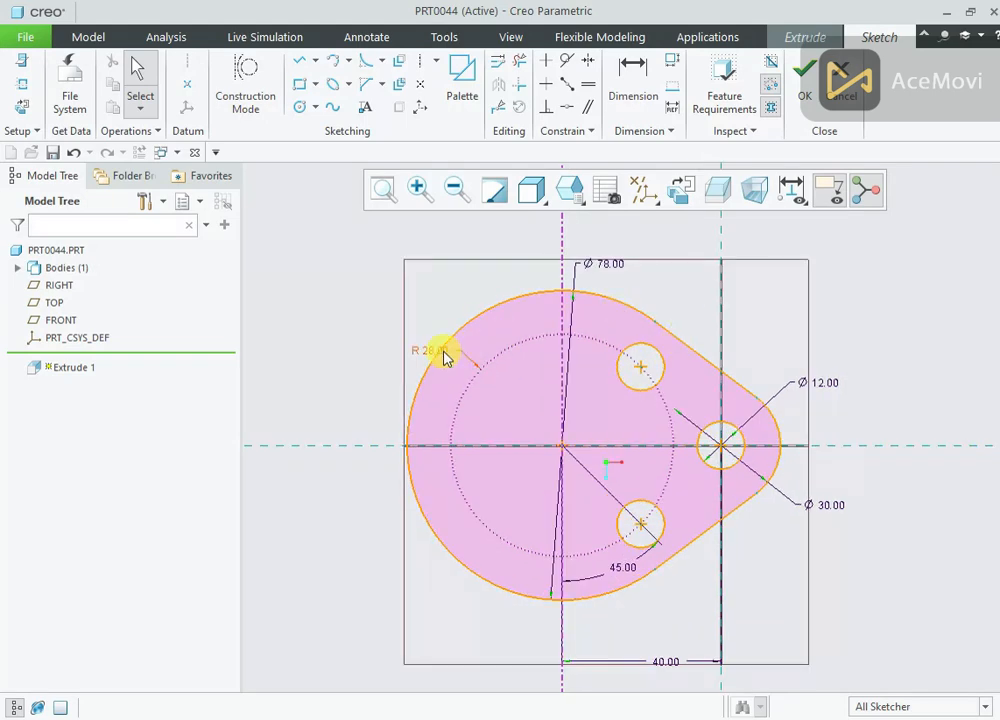
Step: Move the 28 mm radius, 78 mm diameter and 45 degree dimensions clear of the profile
left_click_drag(440, 350, 358, 311)
left_click_drag(585, 270, 628, 282)
left_click_drag(622, 560, 674, 617)
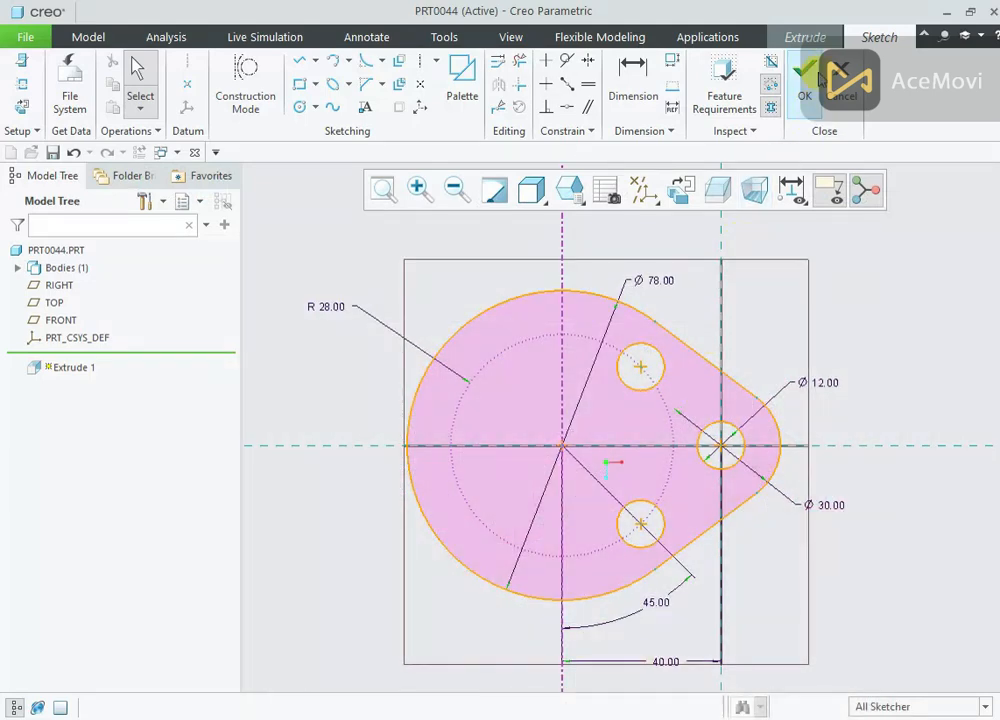
Step: Finish the sketch and extrude it as a solid 20 mm deep
left_click(818, 75)
mouse_move(616, 516)
middle_mouse_down()
mouse_move(637, 385)
mouse_move(632, 340)
middle_mouse_up()
scroll(631, 342, "down", 2)
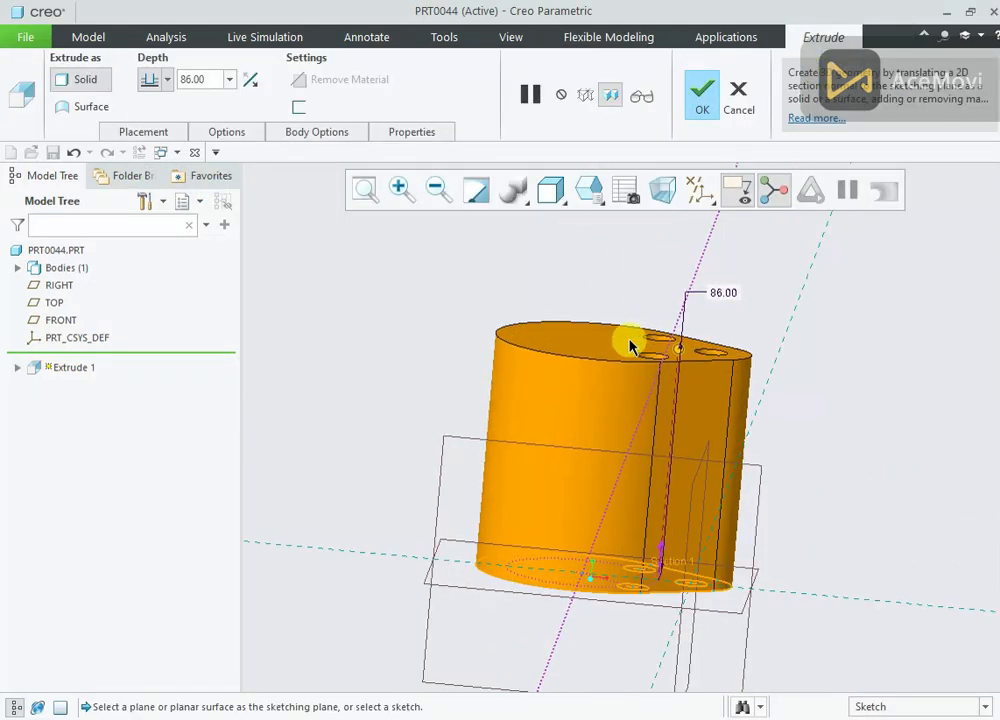
type("20")
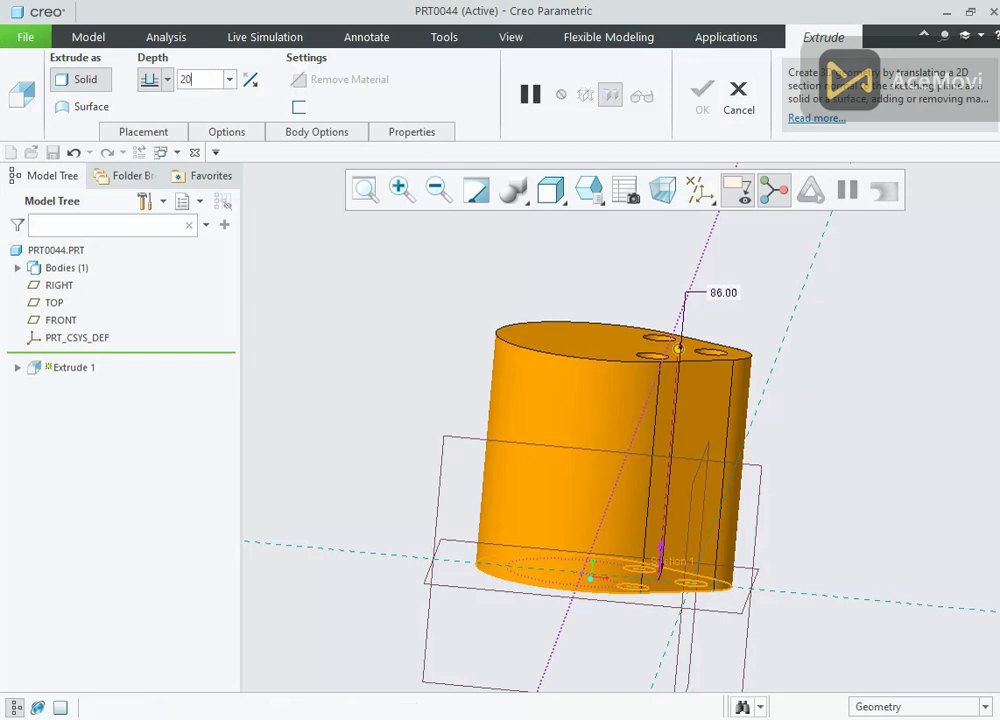
key("Return")
left_click(703, 95)
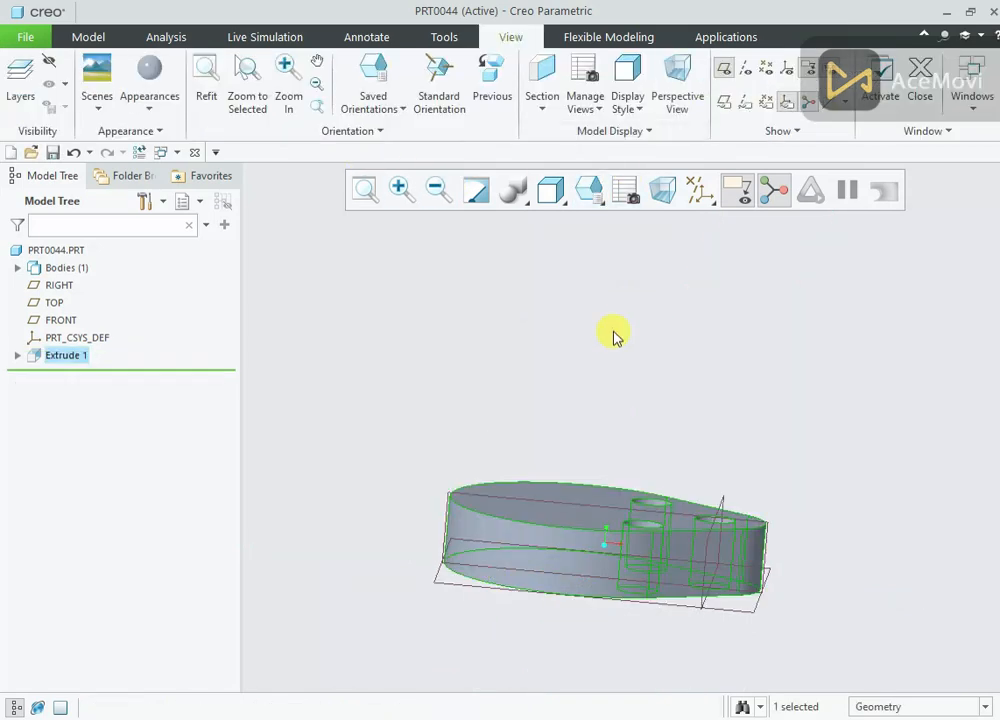
Step: Turn off the display of datum planes in the graphics view
middle_click_drag(614, 335, 610, 590)
left_click(697, 198)
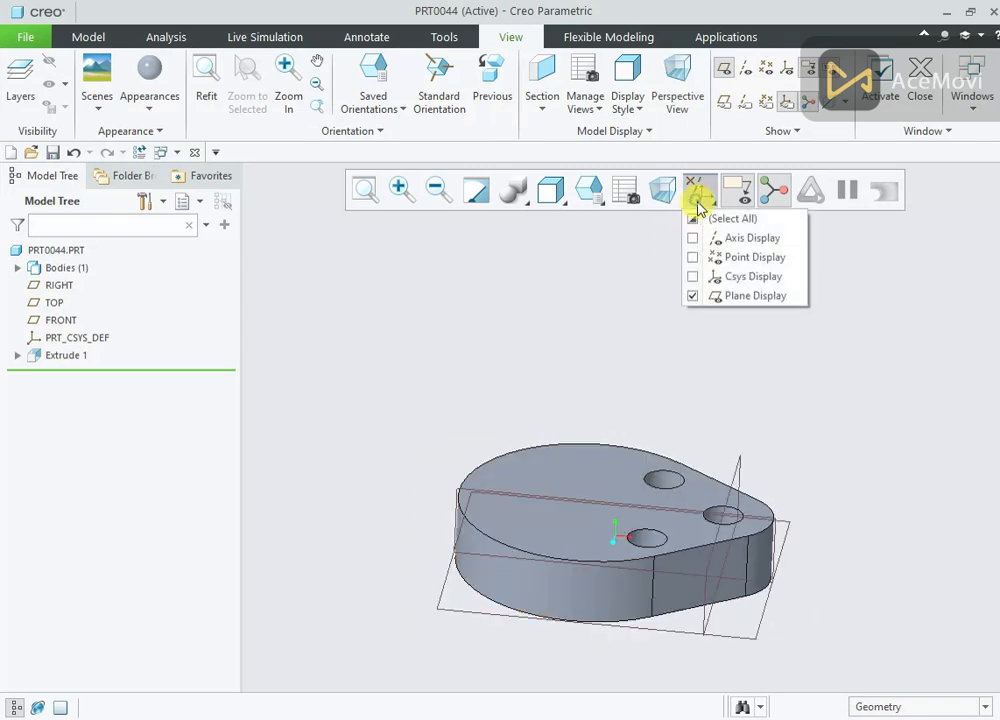
left_click(695, 296)
Step: Apply the brown appearance from My Appearances to the whole part
left_click(160, 100)
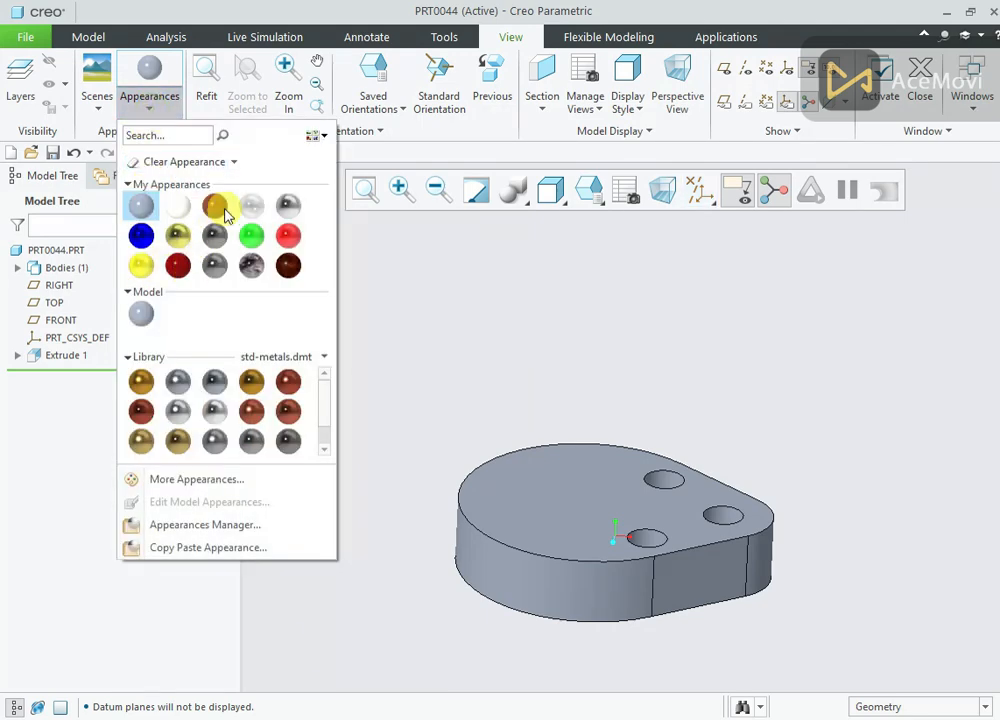
left_click(226, 215)
left_click(893, 710)
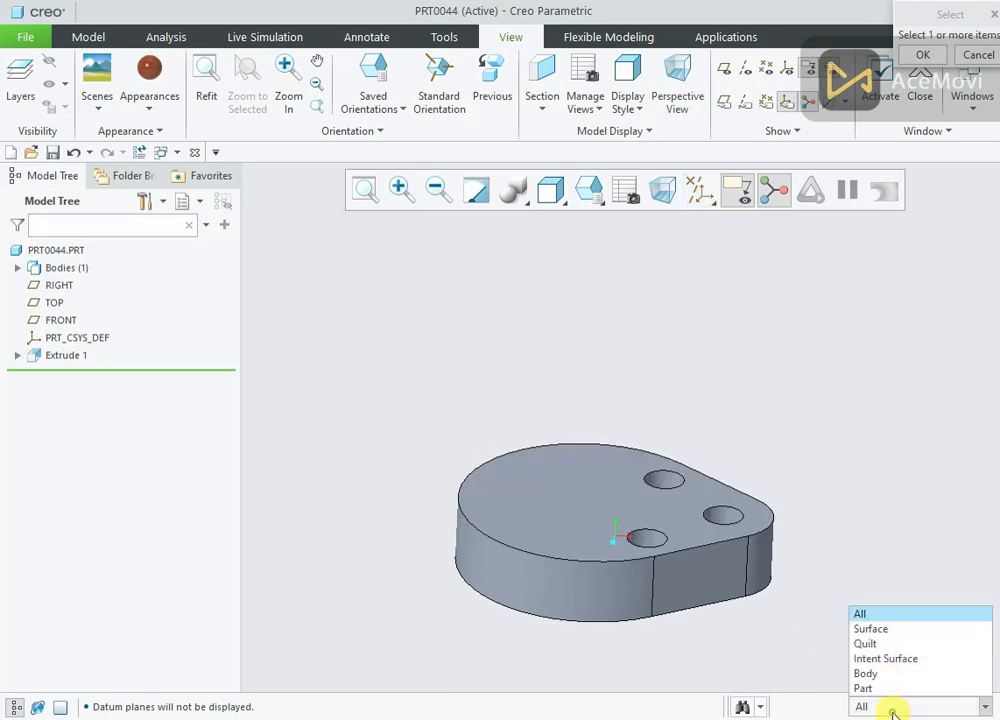
left_click(880, 689)
left_click(658, 484)
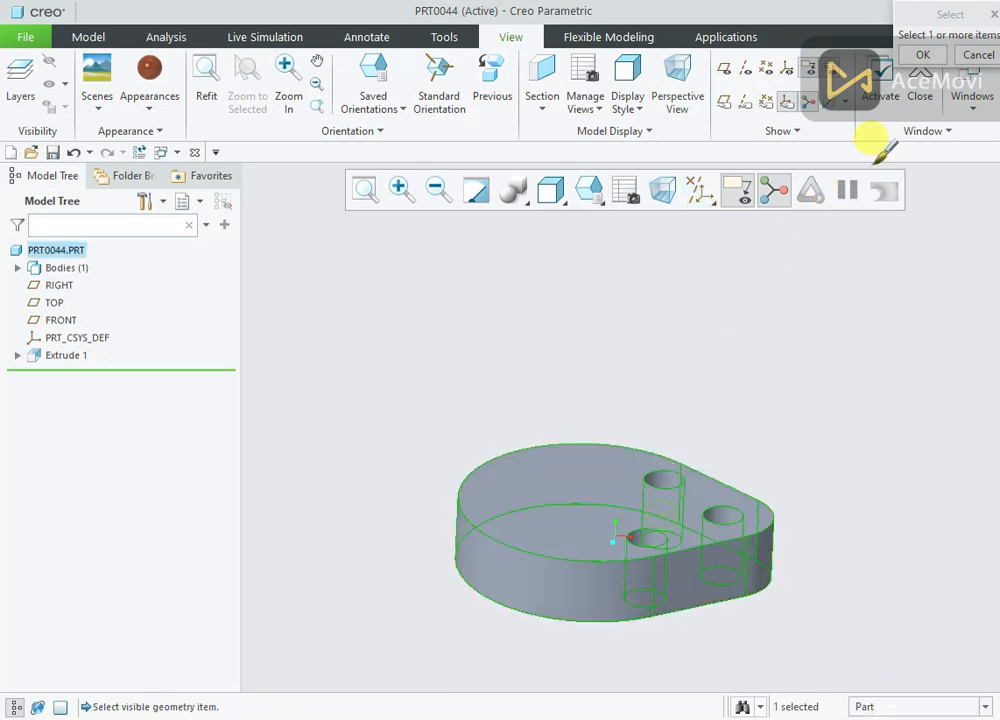
left_click(919, 60)
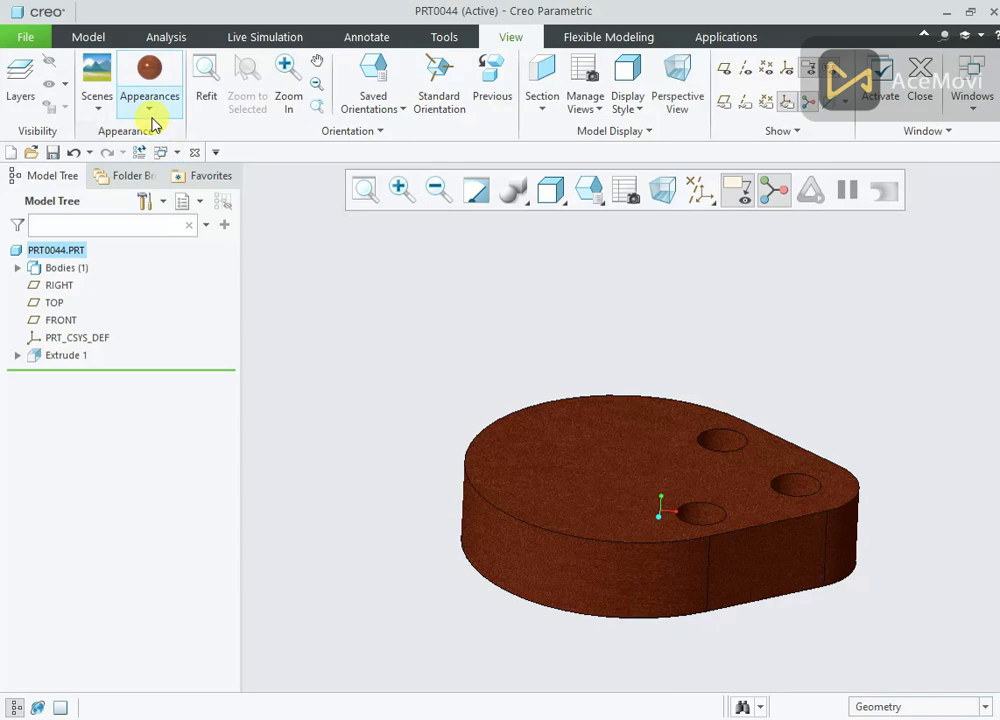
Step: Apply the first gold metal appearance of the std-metals library to the whole part
left_click(152, 122)
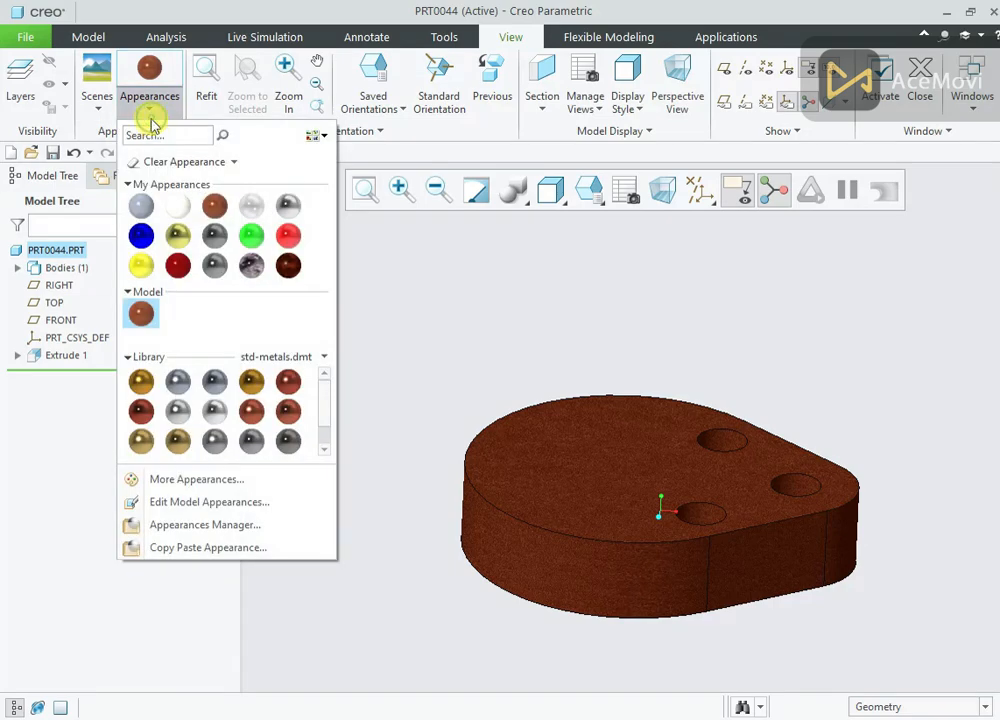
left_click(143, 385)
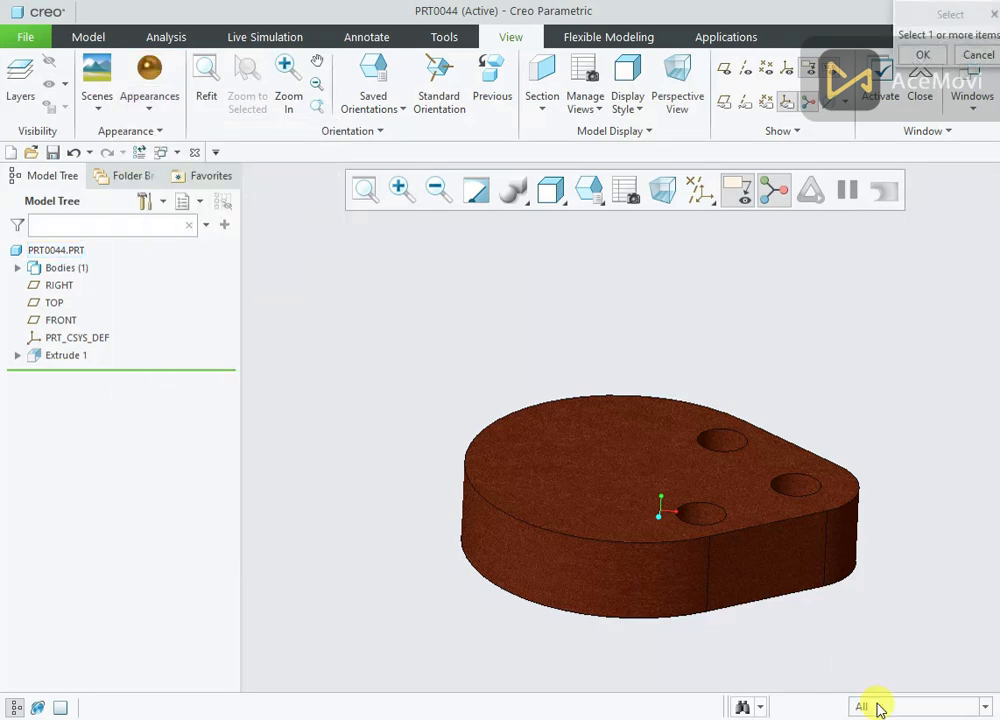
left_click(886, 706)
left_click(865, 689)
left_click(722, 494)
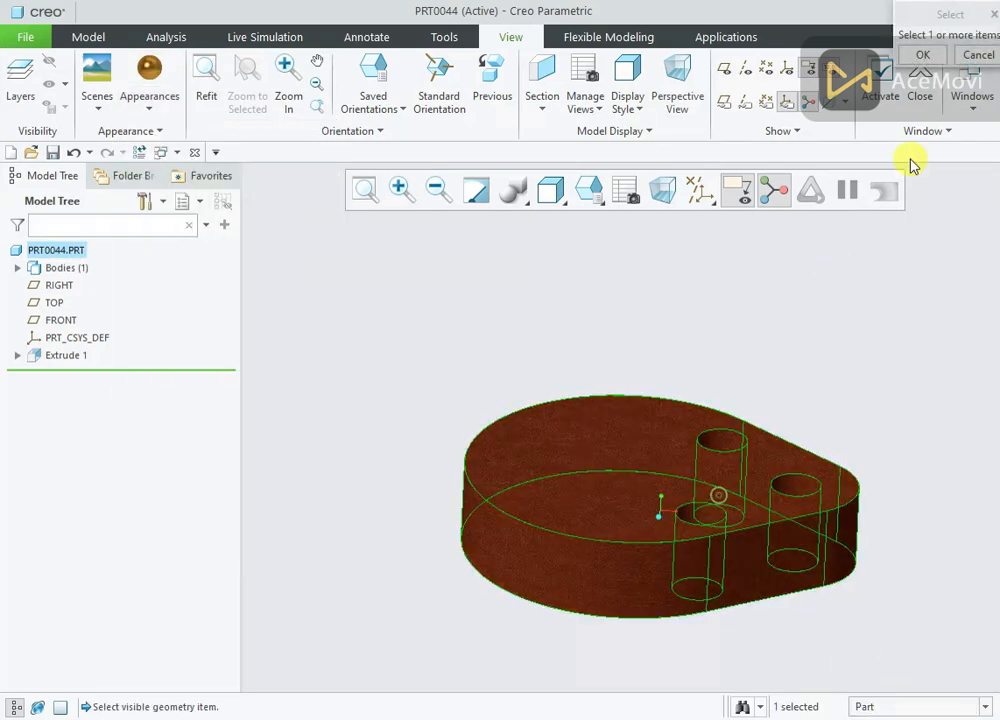
left_click(928, 58)
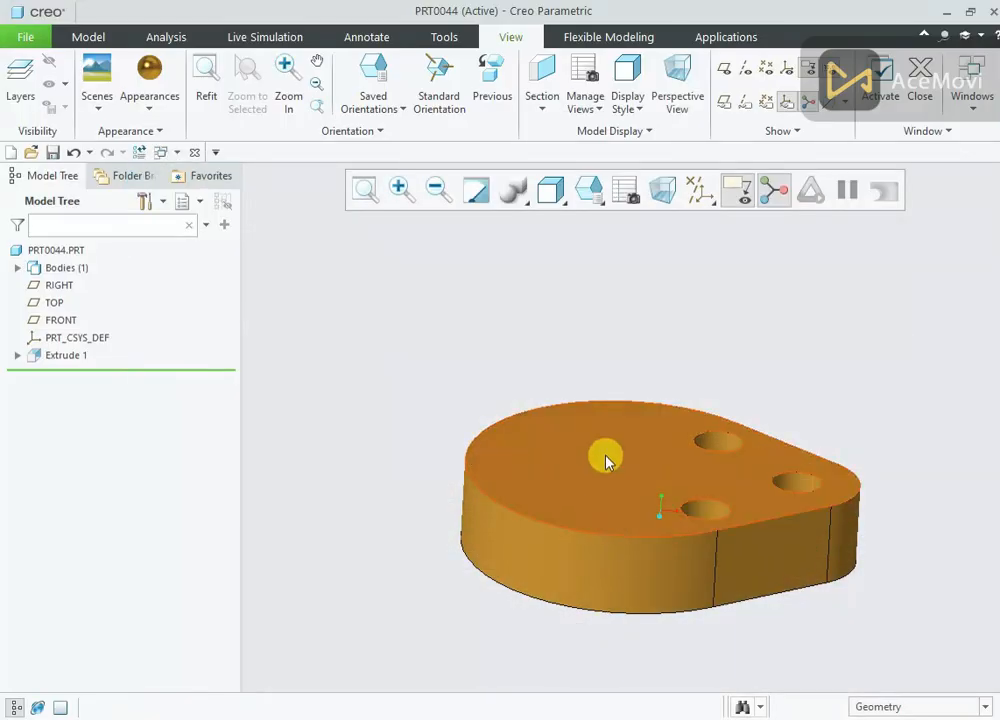
Step: Start an extrude sketch on the plate's top face and draw a circle about 32 mm in diameter, concentric with the large rounded end
left_click(603, 456)
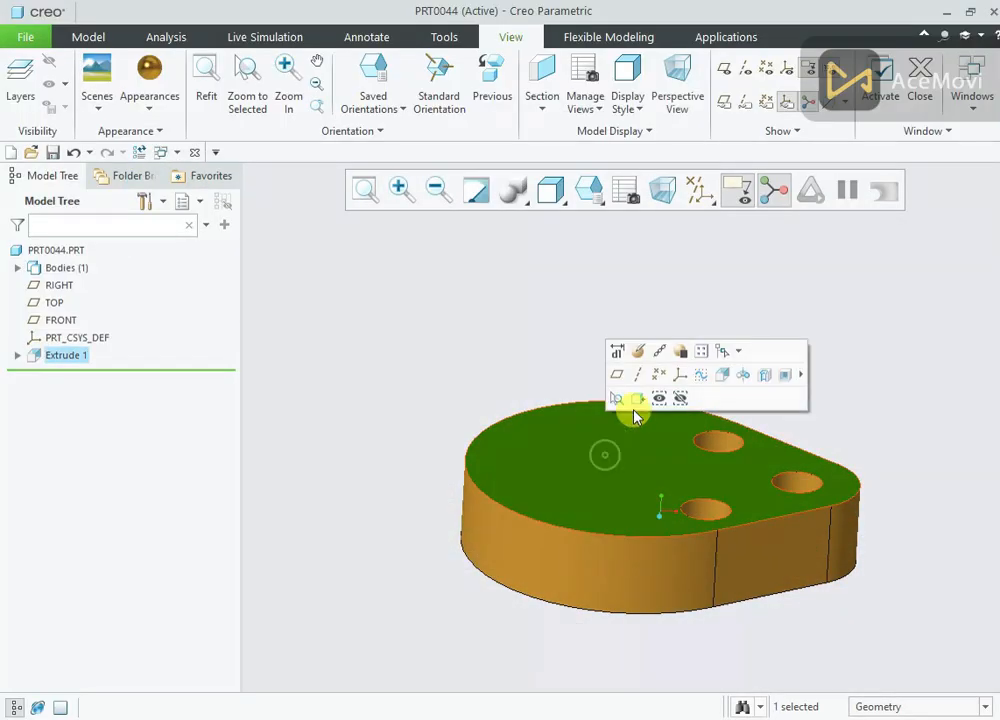
left_click(706, 377)
left_click(683, 192)
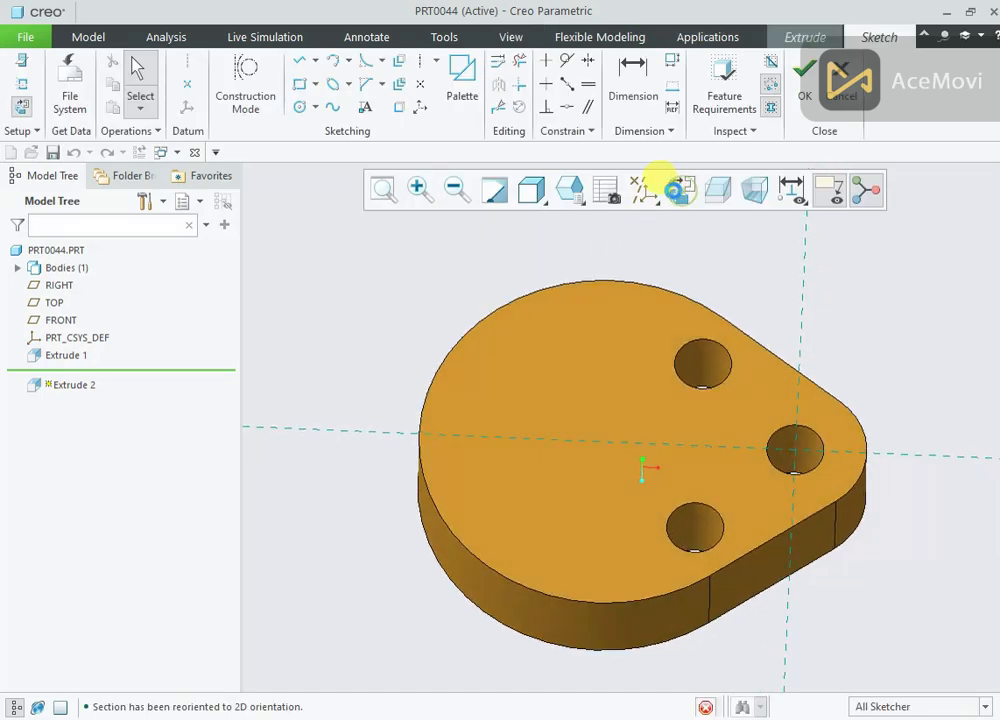
right_click(324, 297)
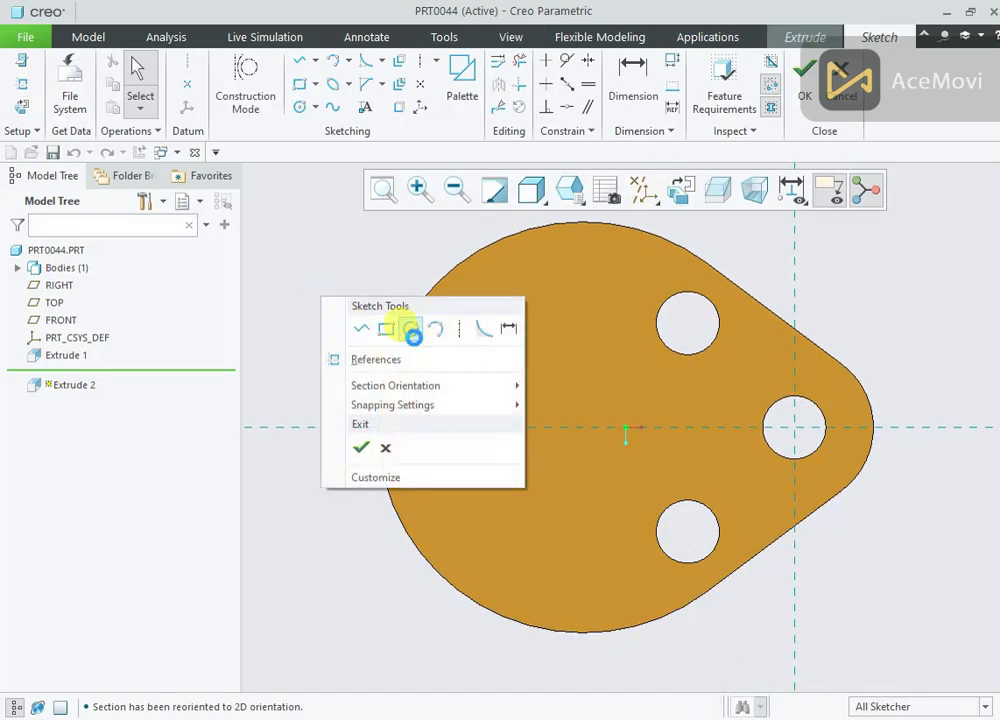
left_click(411, 330)
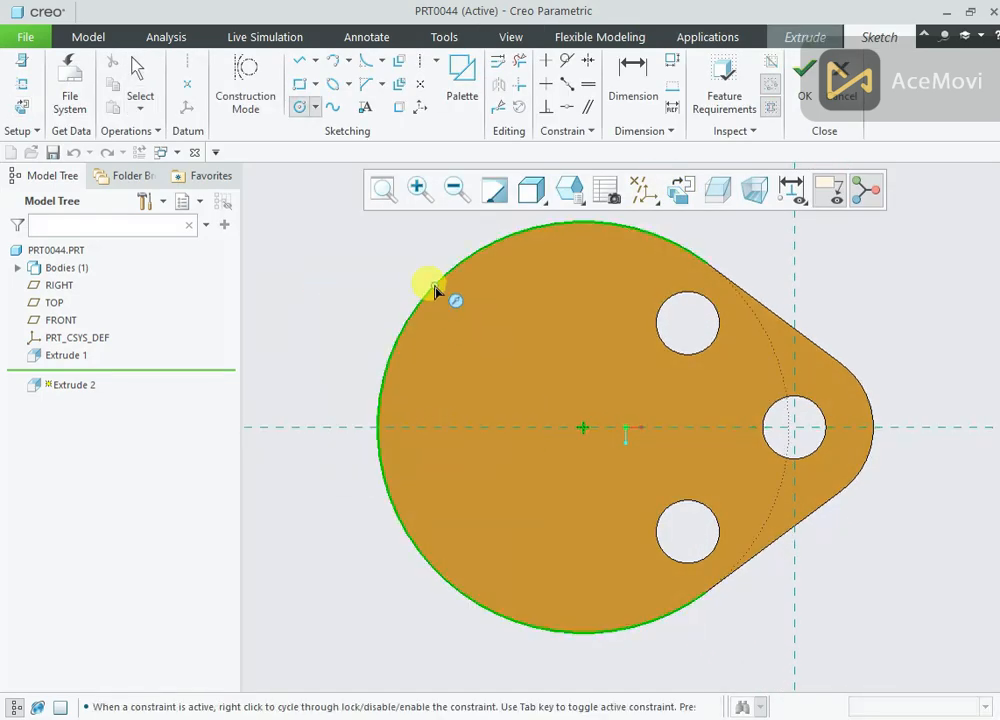
left_click(583, 430)
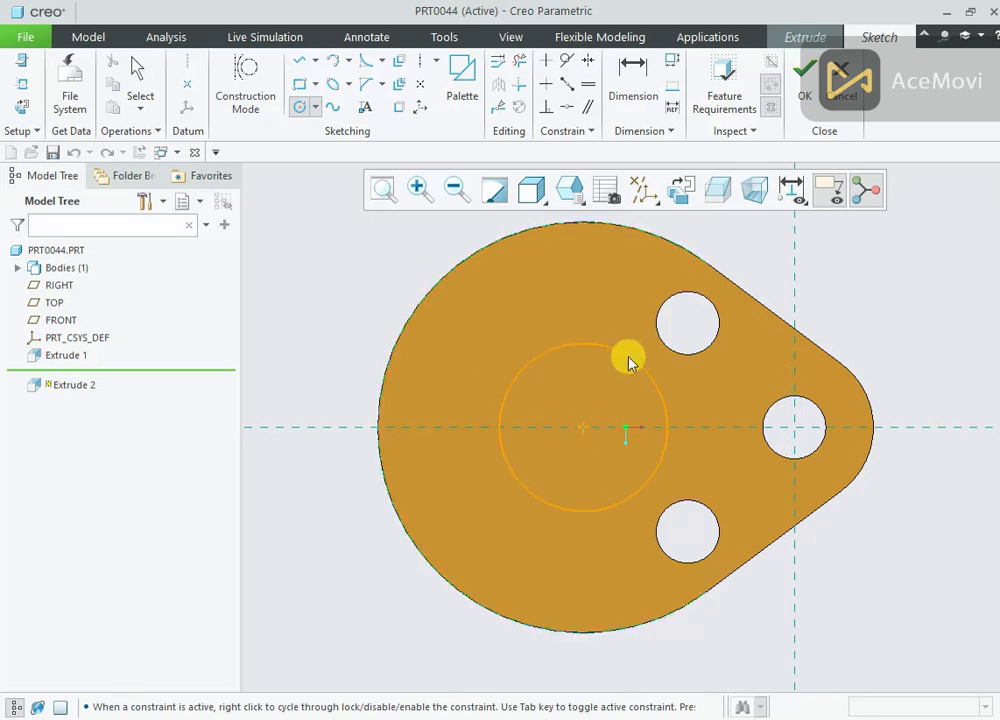
left_click(631, 360)
middle_click(591, 319)
Step: Set the sketched circle's diameter to 30 mm
double_click(455, 352)
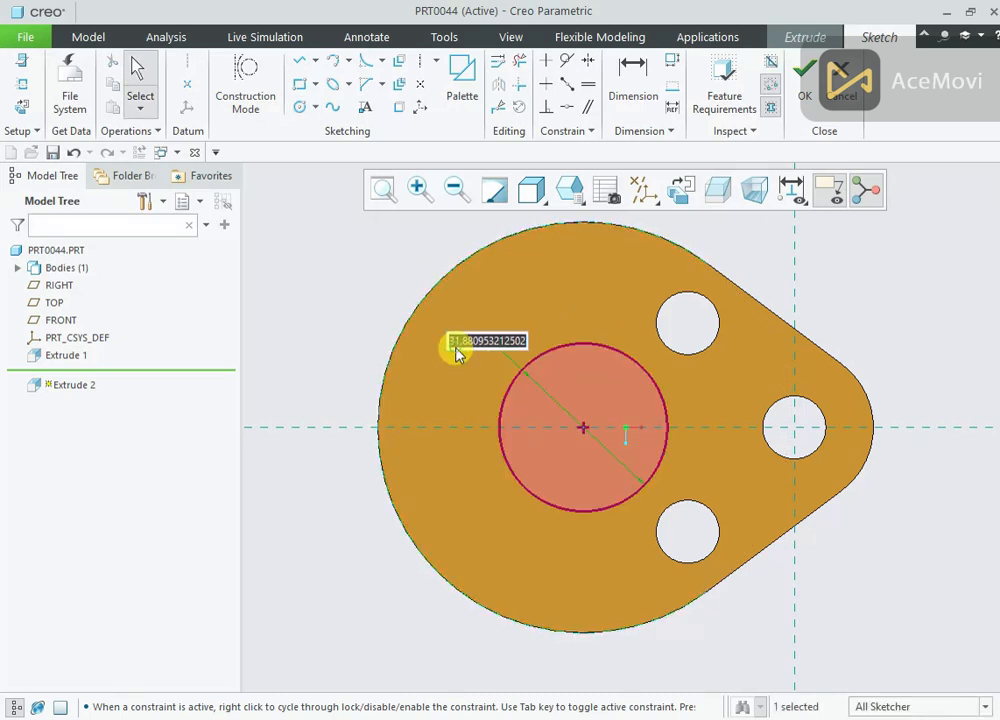
type("30")
key("Return")
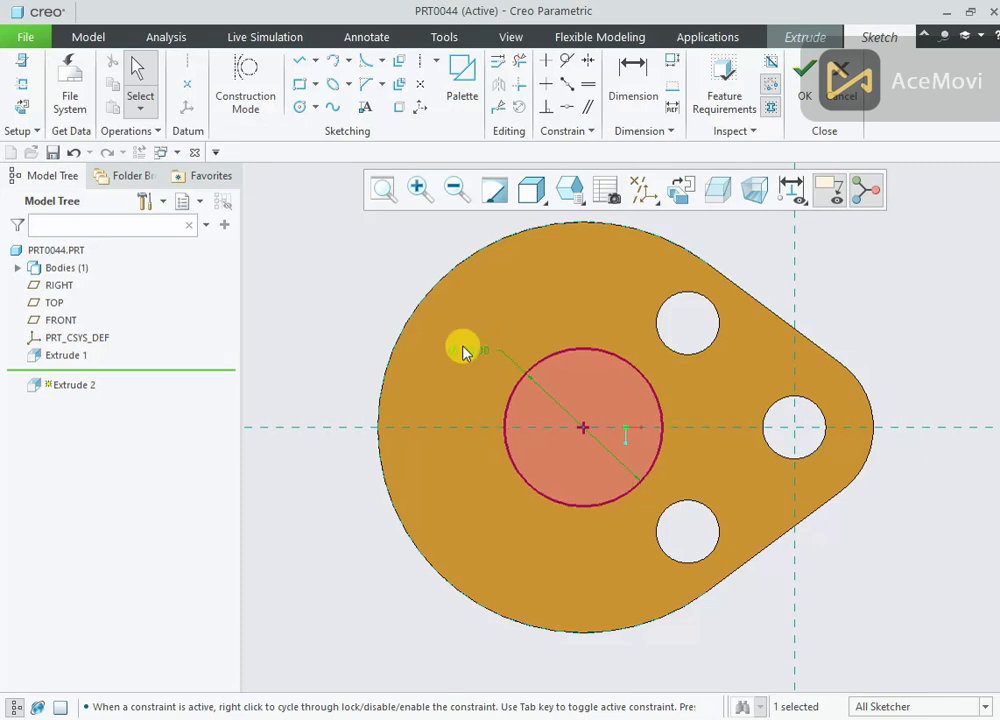
Step: Finish the sketch and extrude the circle as a solid boss with a depth of 85-20, giving 65 mm
left_click(805, 95)
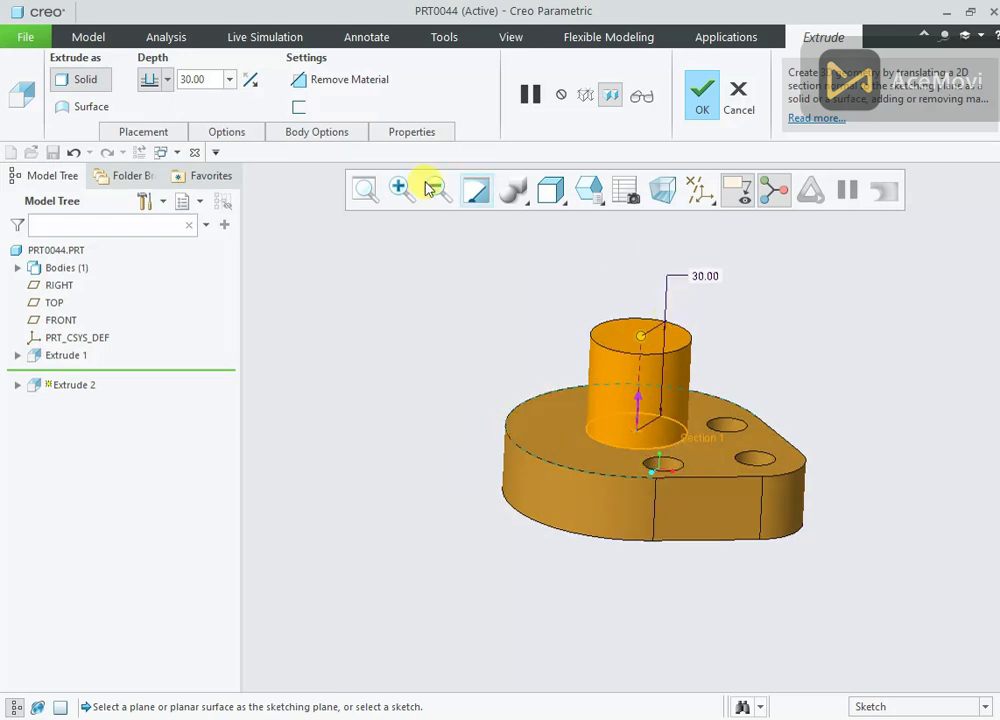
type("85")
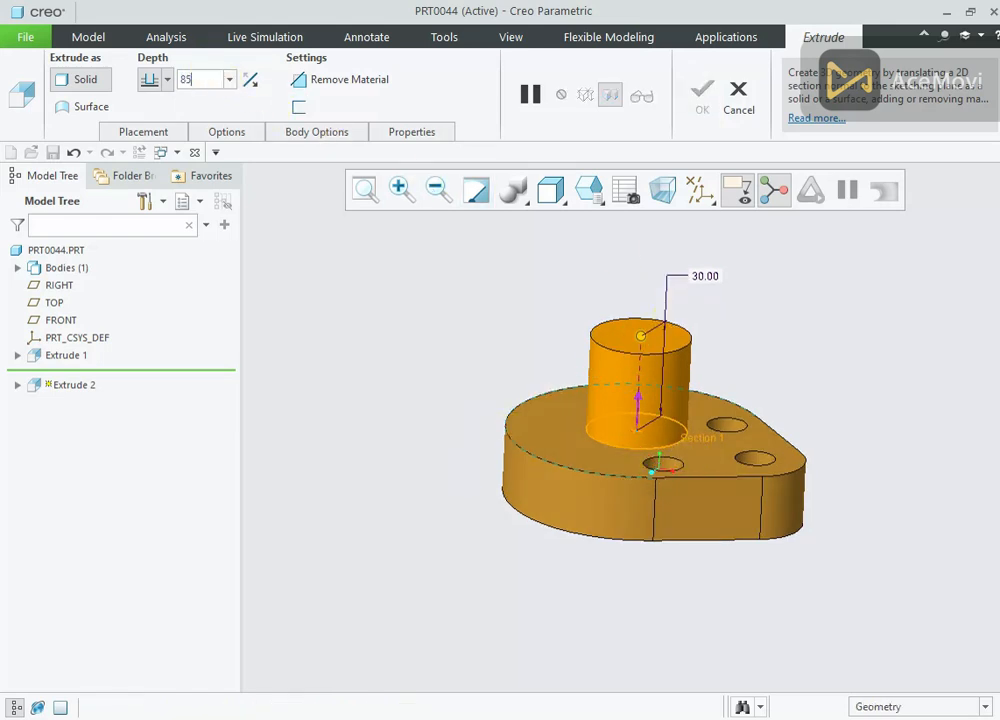
type("-20")
key("Return")
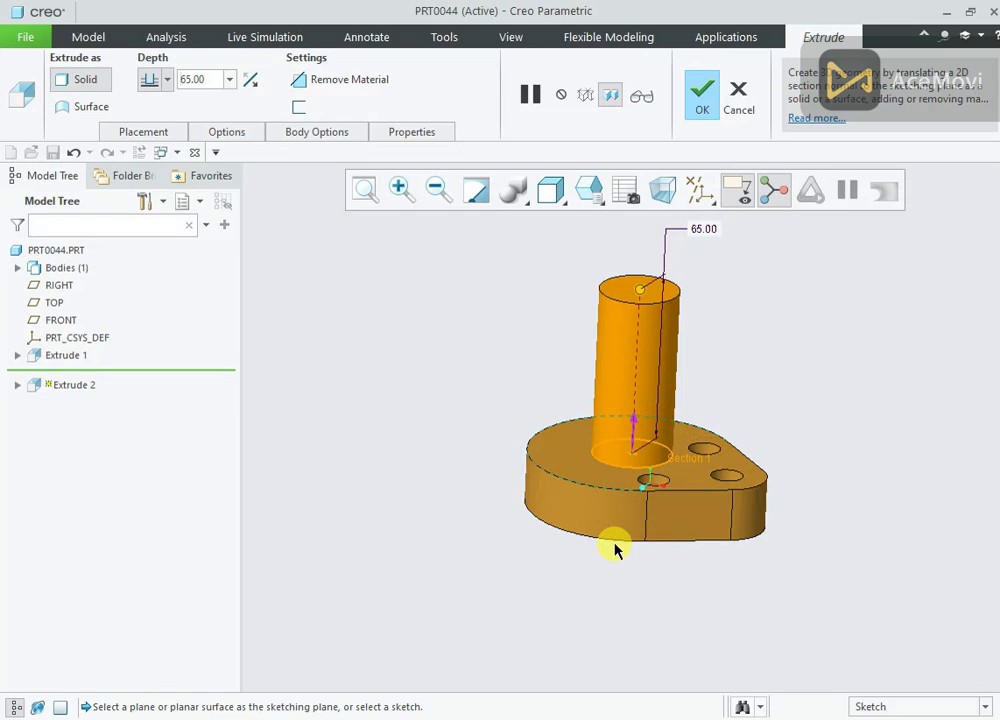
left_click(716, 113)
Step: Start an extrude sketch on the boss's top face and add the boss's circular edge as a sketch reference
middle_click_drag(545, 417, 481, 443)
key("alt+Tab")
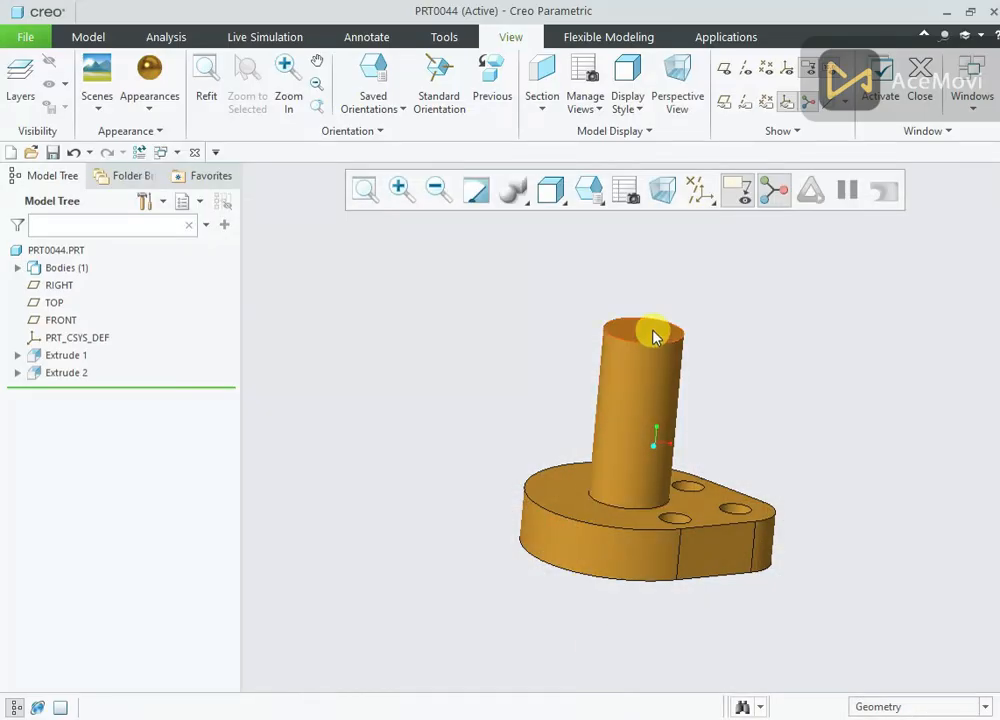
left_click(655, 337)
left_click(757, 252)
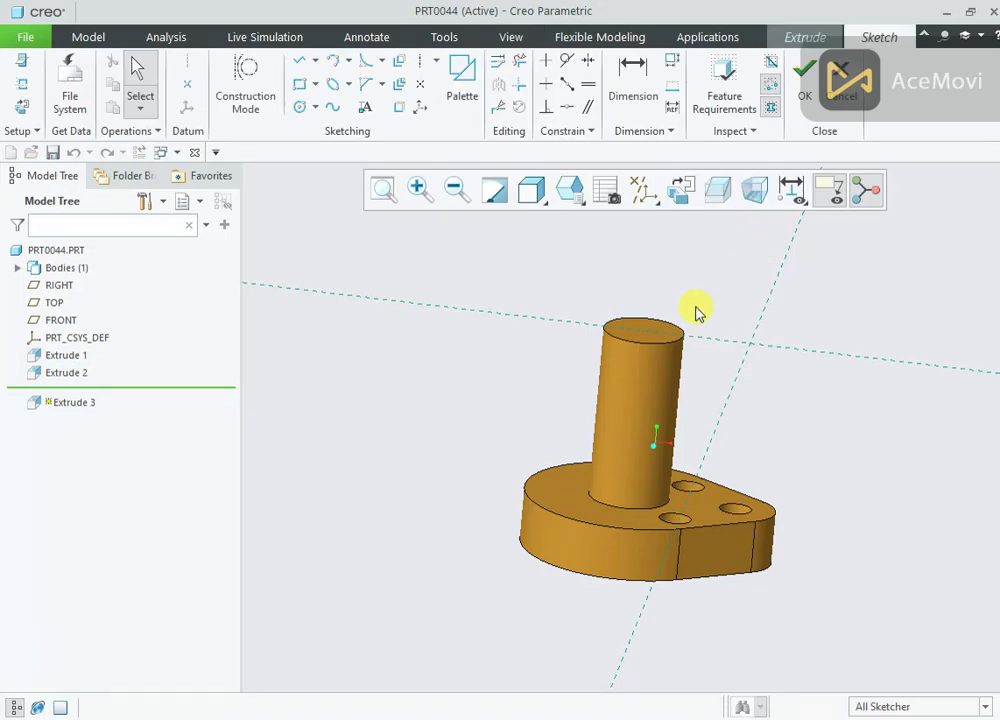
left_click(676, 192)
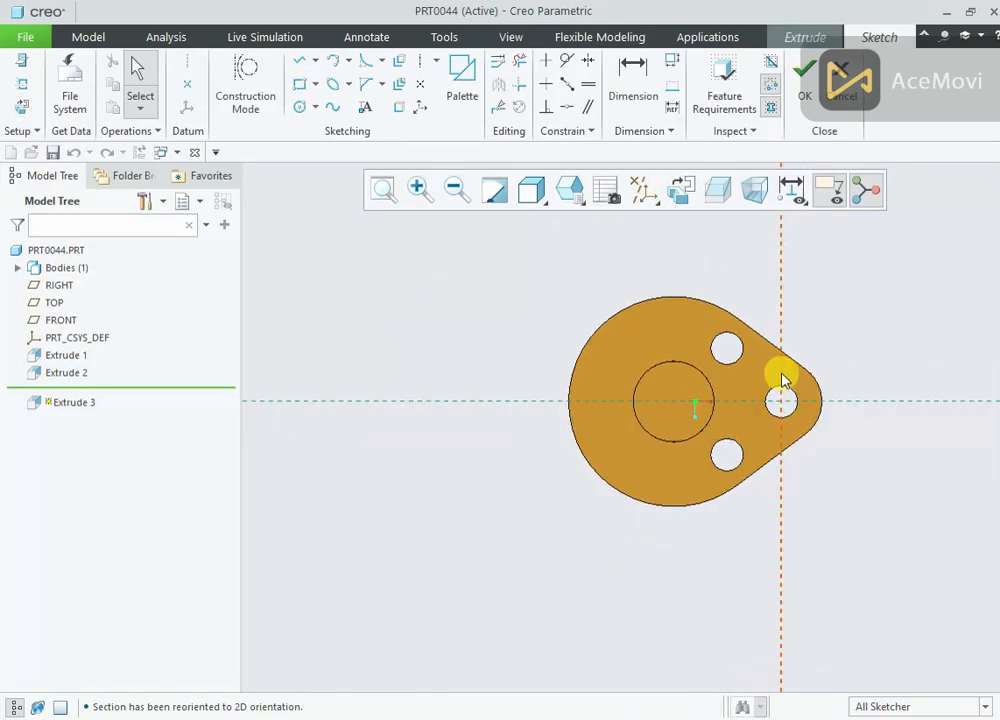
right_click(509, 259)
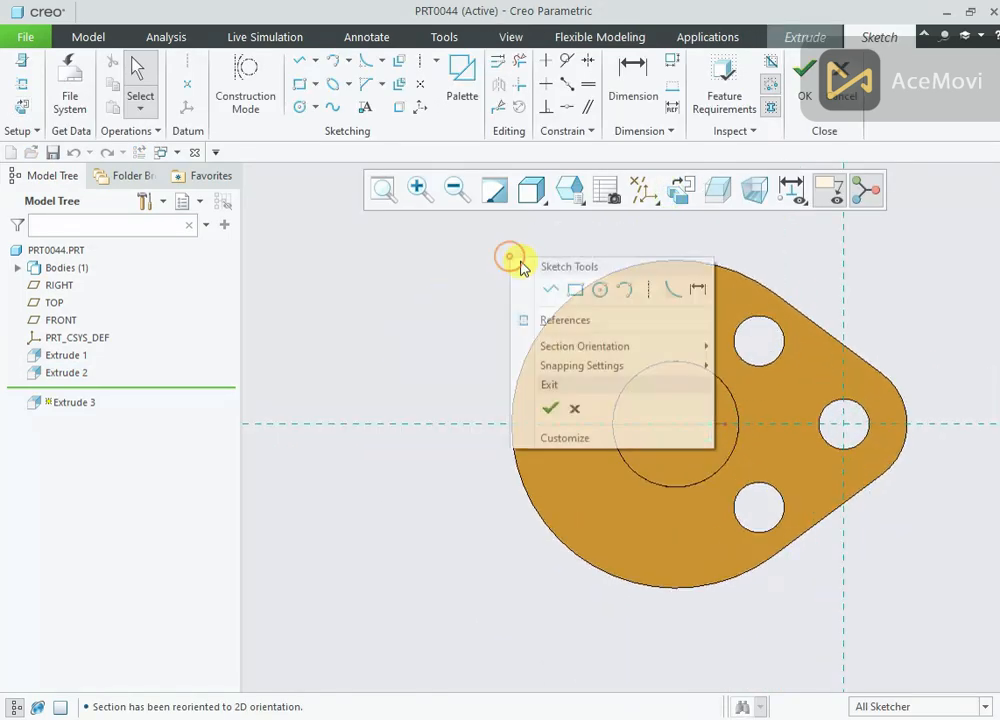
left_click(578, 321)
left_click(636, 383)
left_click(975, 279)
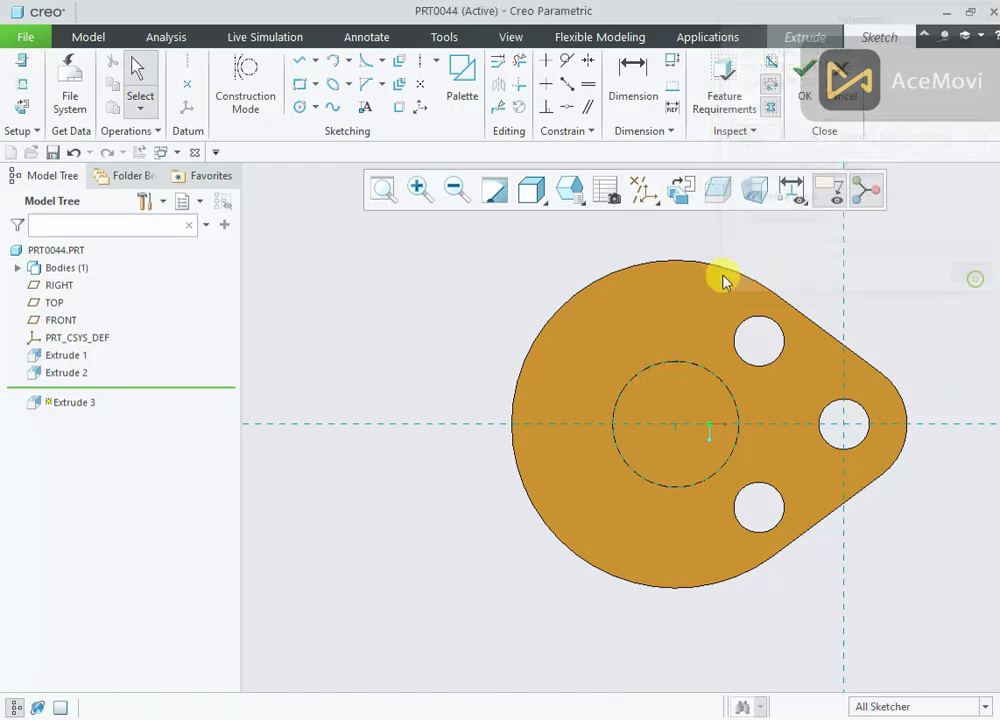
Step: Sketch two concentric circles about 54 mm and 41 mm in diameter on the horizontal reference, beyond the plate's large rounded end
right_click(549, 264)
left_click(641, 295)
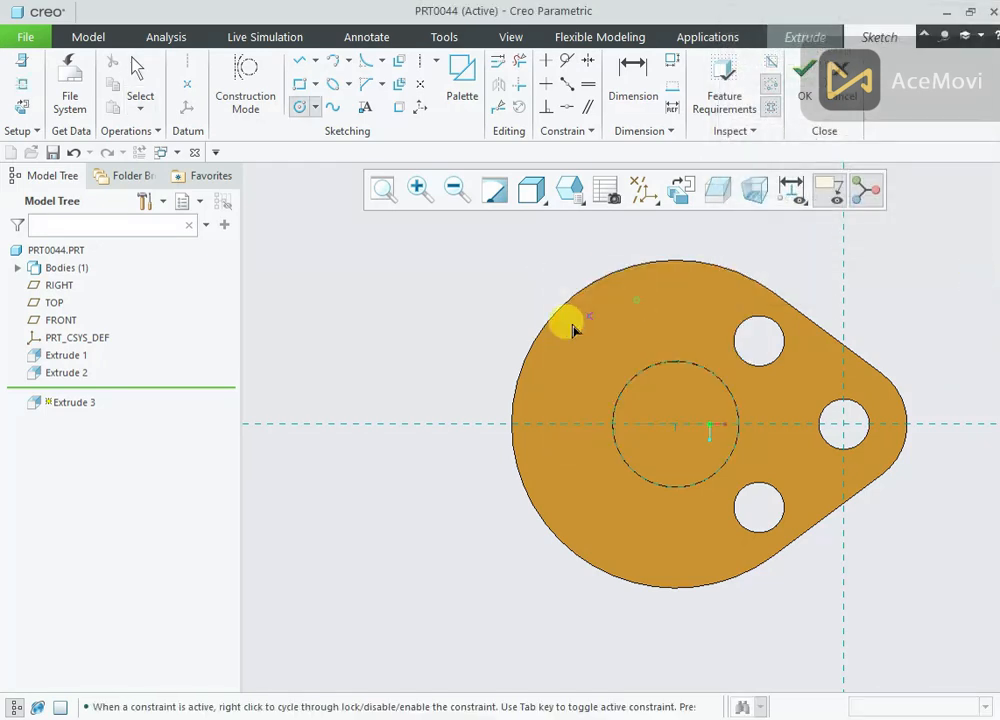
left_click(314, 424)
left_click(347, 347)
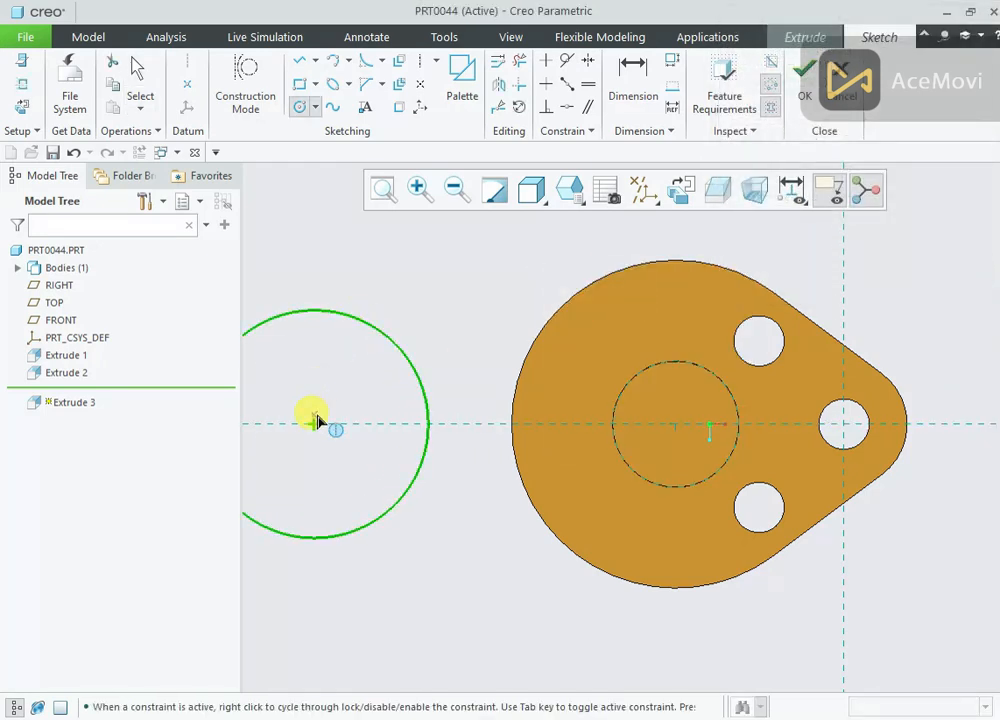
left_click(314, 424)
left_click(361, 352)
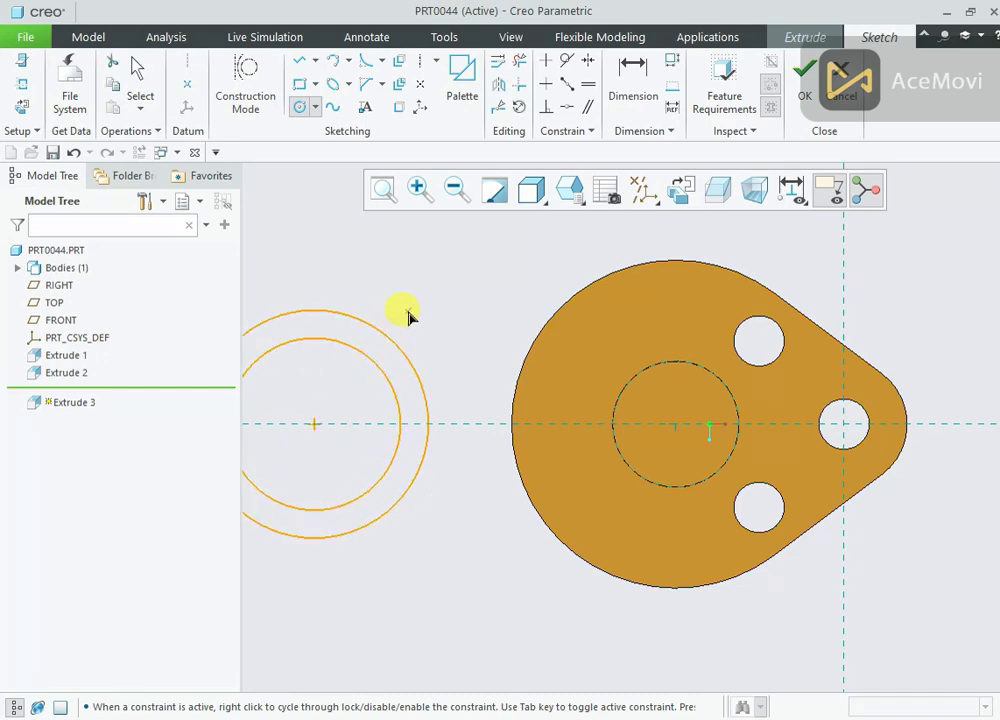
middle_click(420, 322)
Step: Dimension the distance between the concentric circles' center and the boss center as 90 mm
scroll(426, 326, "up", 1)
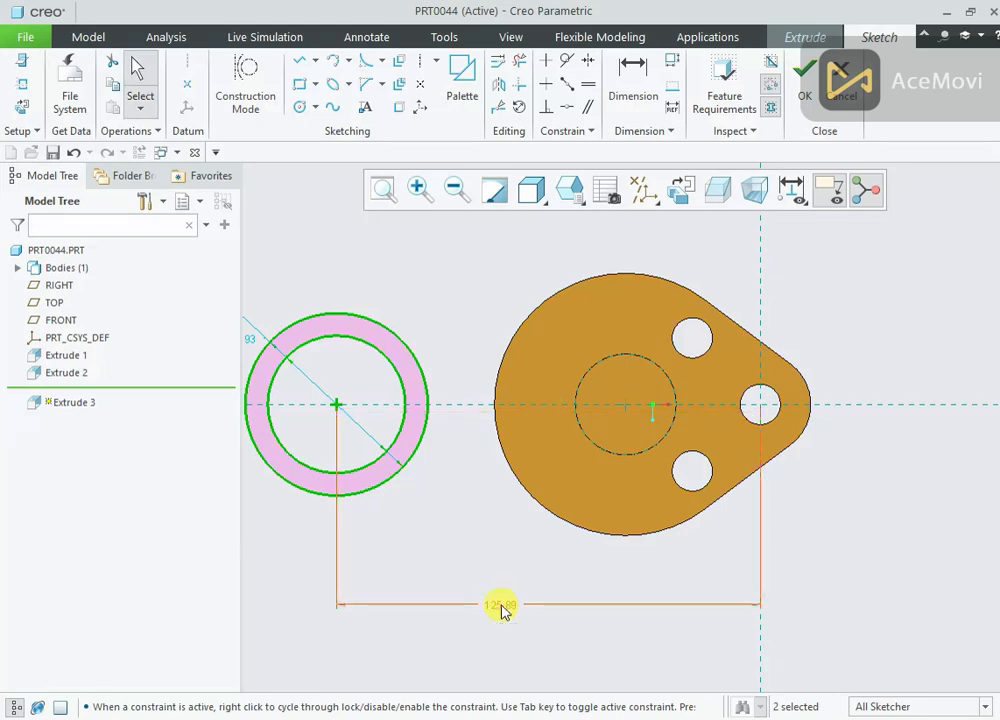
right_click(497, 568)
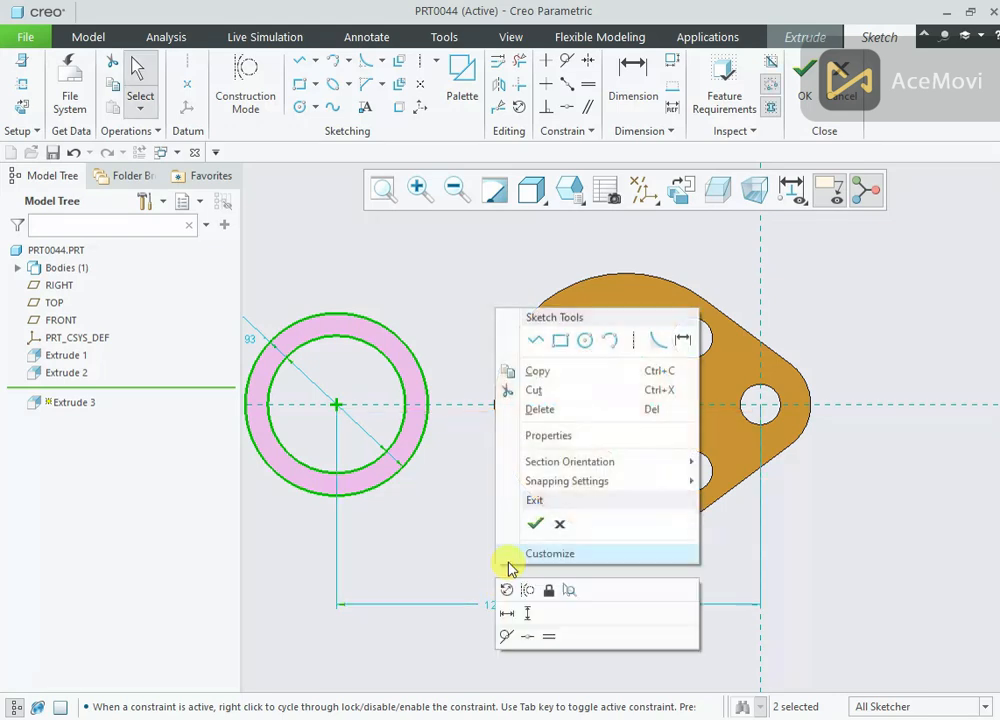
left_click(676, 339)
left_click(338, 407)
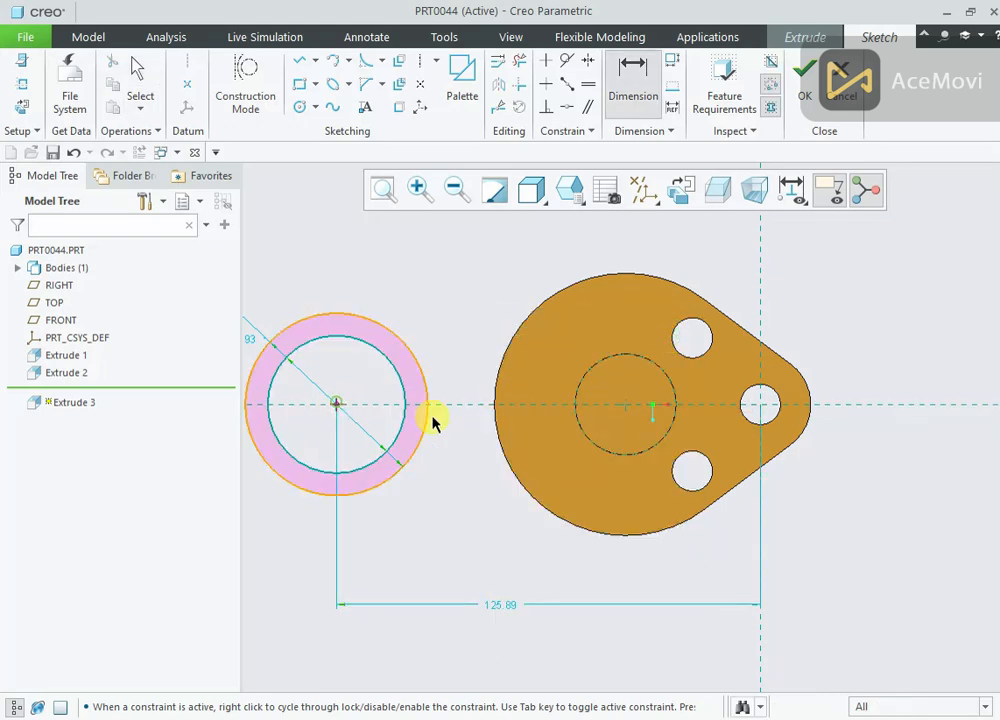
middle_click(445, 245)
type("90")
key("Return")
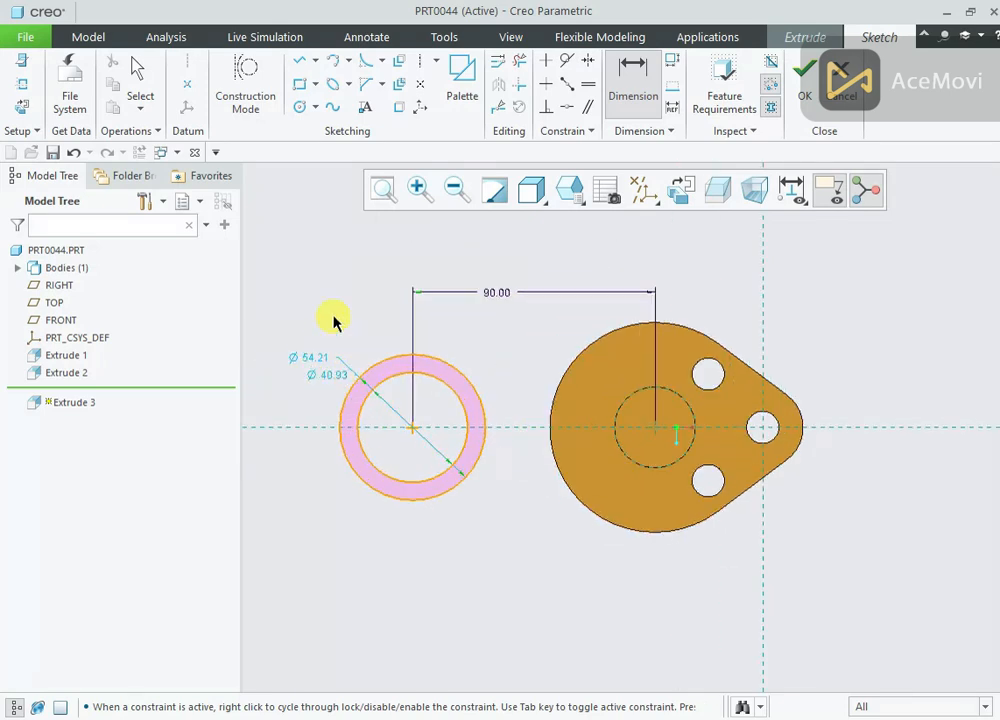
middle_click(333, 335)
Step: Convert the outer circle's diameter dimension to a radius and set it to 40 mm
left_click_drag(328, 362, 355, 328)
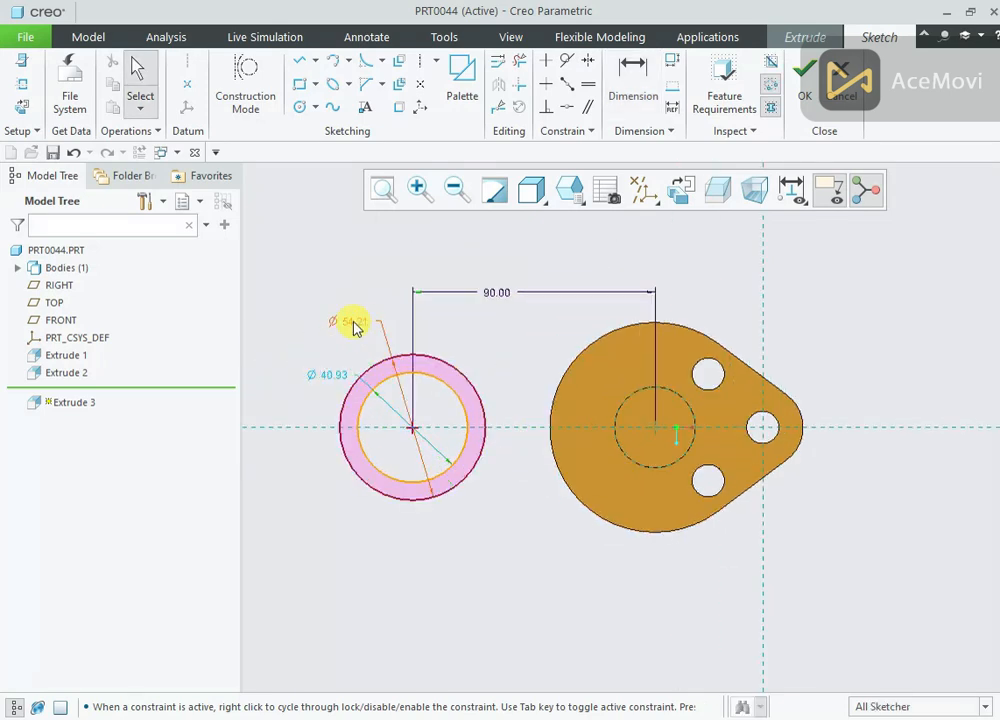
left_click(355, 320)
left_click(368, 268)
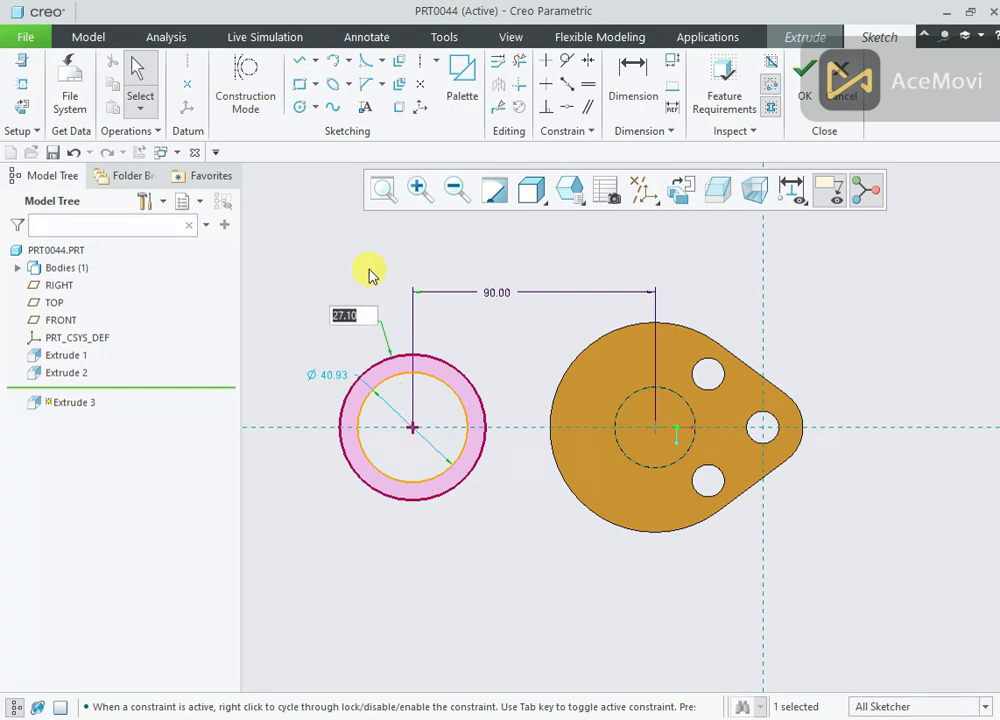
key("Return")
left_click(300, 313)
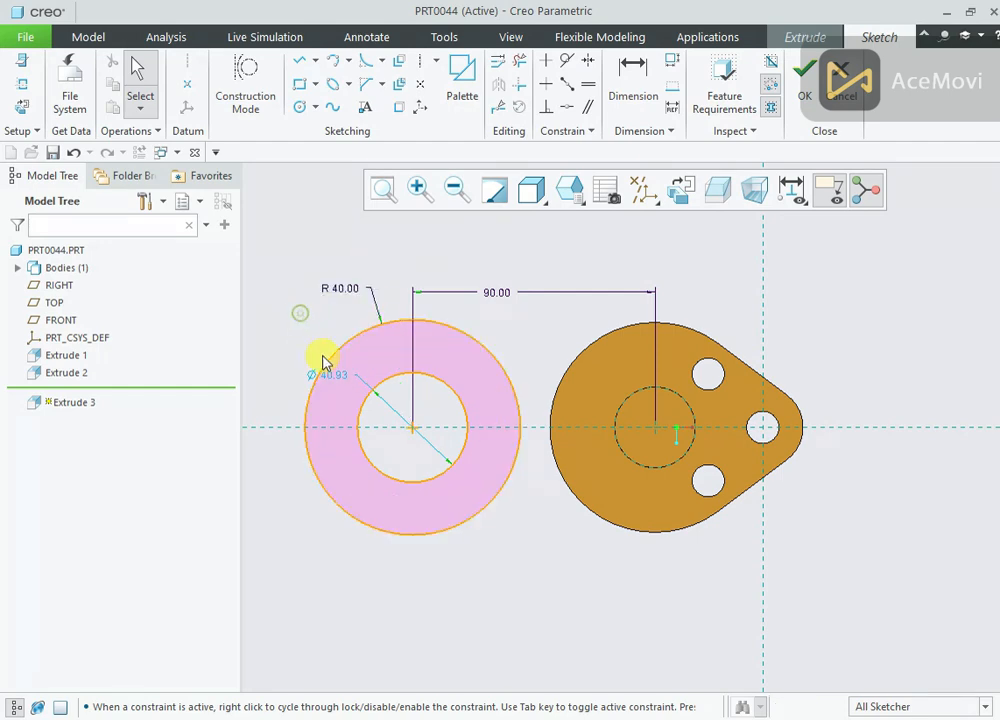
Step: Convert the inner circle's diameter dimension to a radius and set it to 30 mm
left_click_drag(338, 380, 297, 330)
left_click(301, 279)
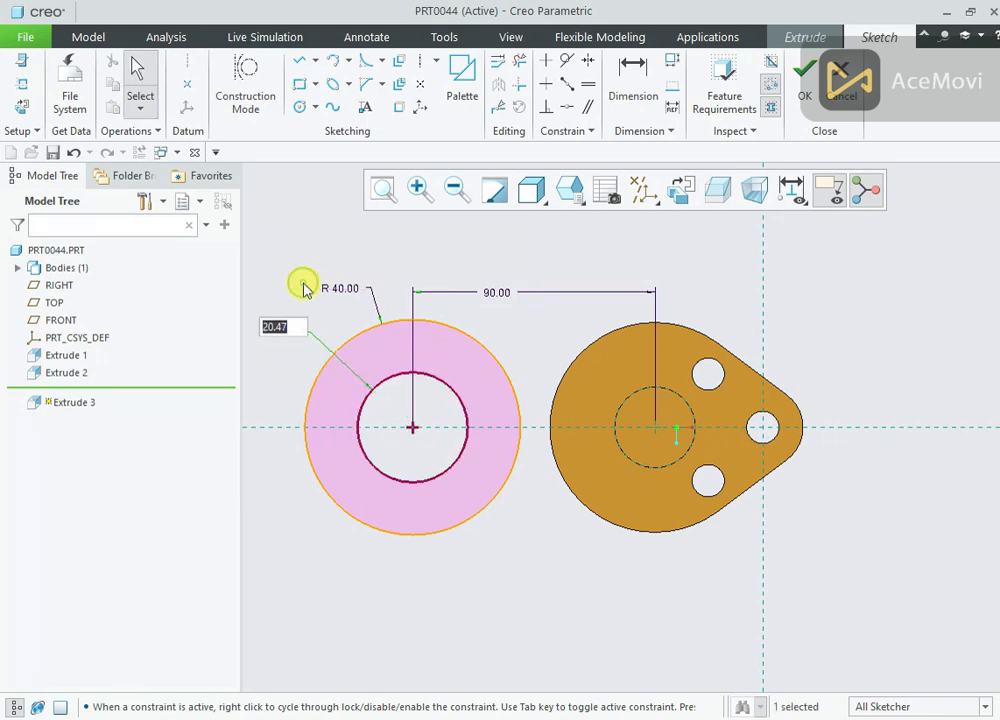
type("30")
key("Return")
left_click(402, 256)
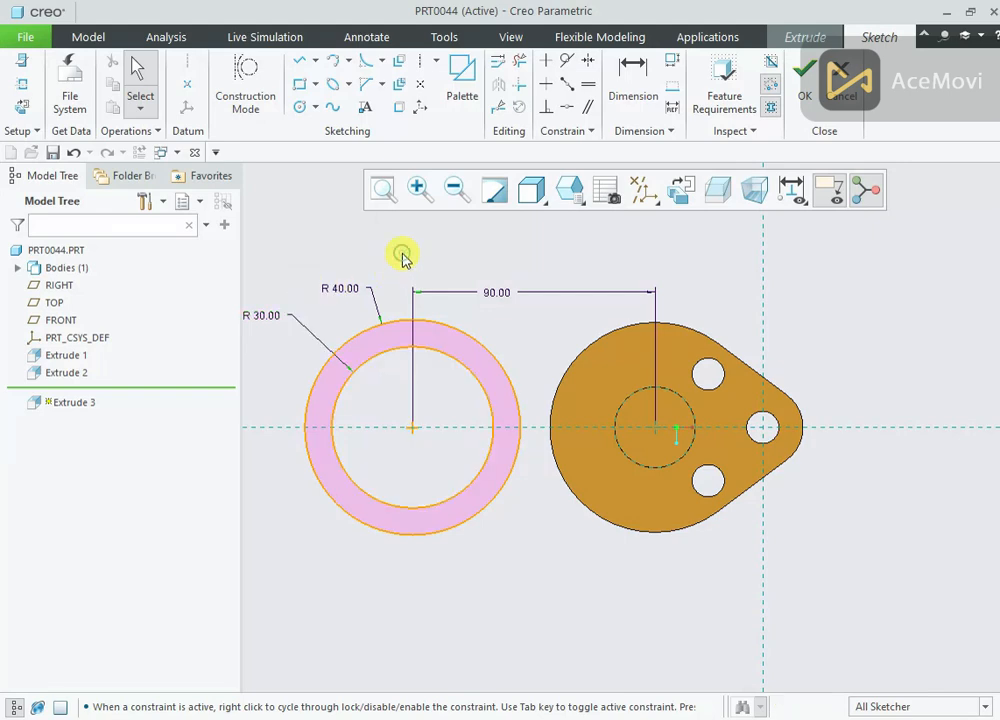
Step: Draw two short vertical lines joining the inner and outer circles at their uppermost and lowermost points
left_click(305, 62)
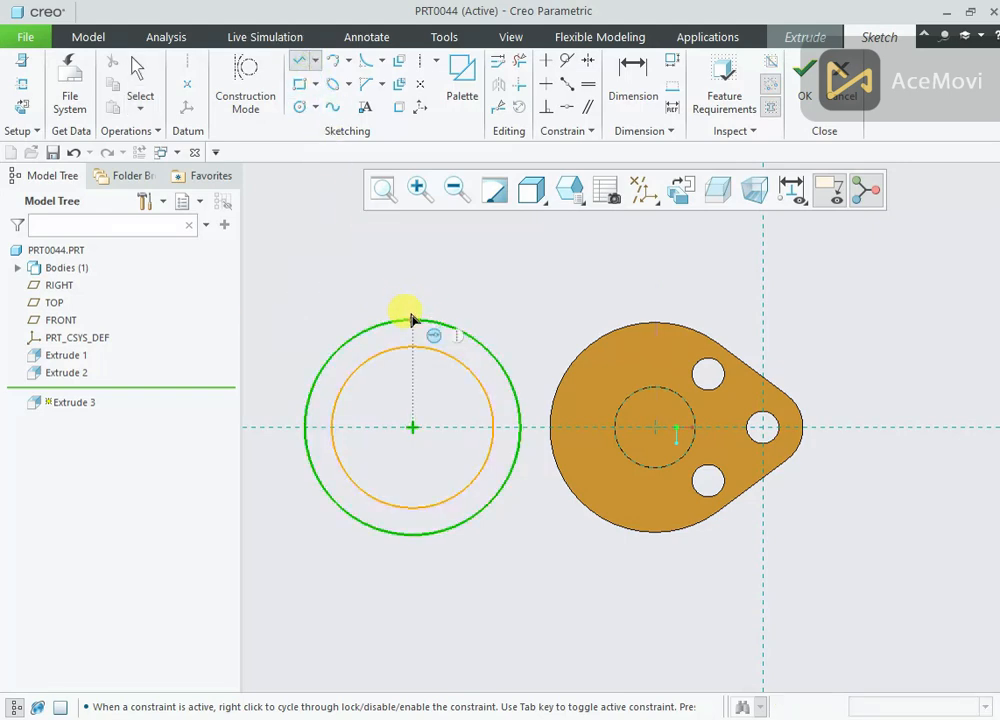
left_click(411, 328)
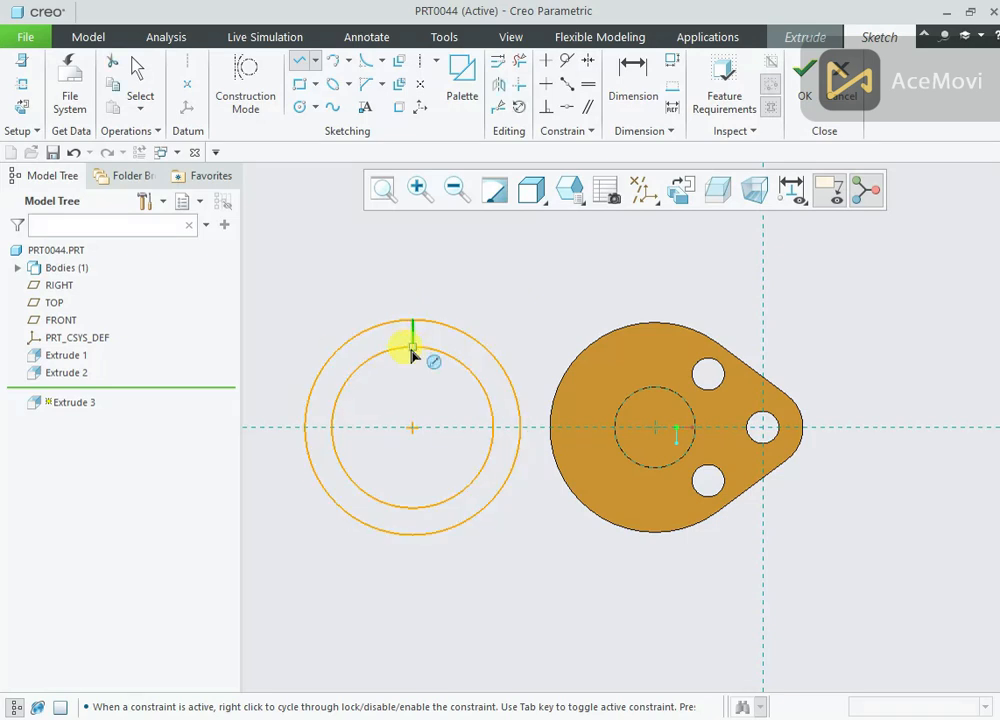
left_click(412, 347)
left_click(412, 508)
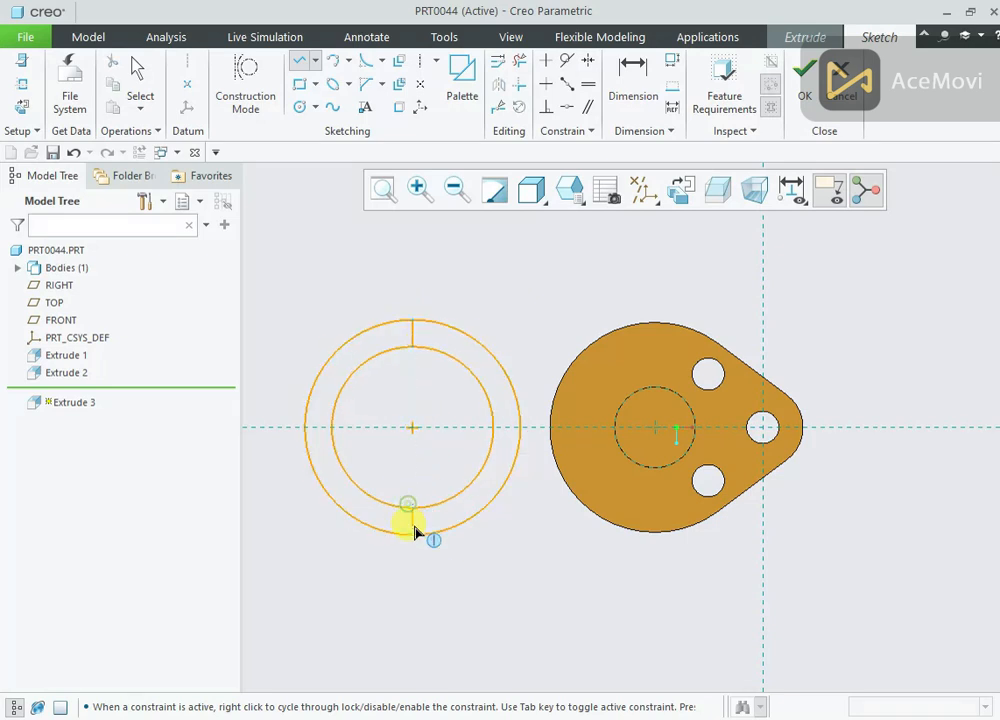
left_click(412, 534)
middle_click(440, 554)
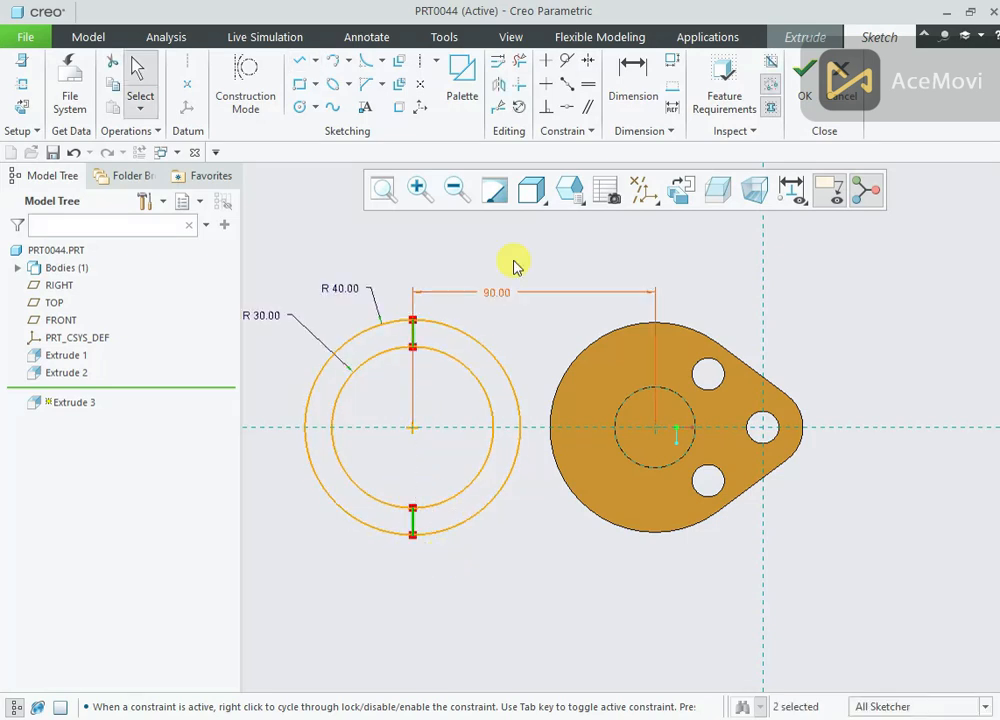
Step: Trim away the halves of both circles facing away from the boss and finish the half-ring sketch
left_click(520, 60)
left_click_drag(357, 390, 357, 398)
left_click_drag(358, 448, 355, 530)
middle_click(360, 426)
scroll(414, 441, "up", 1)
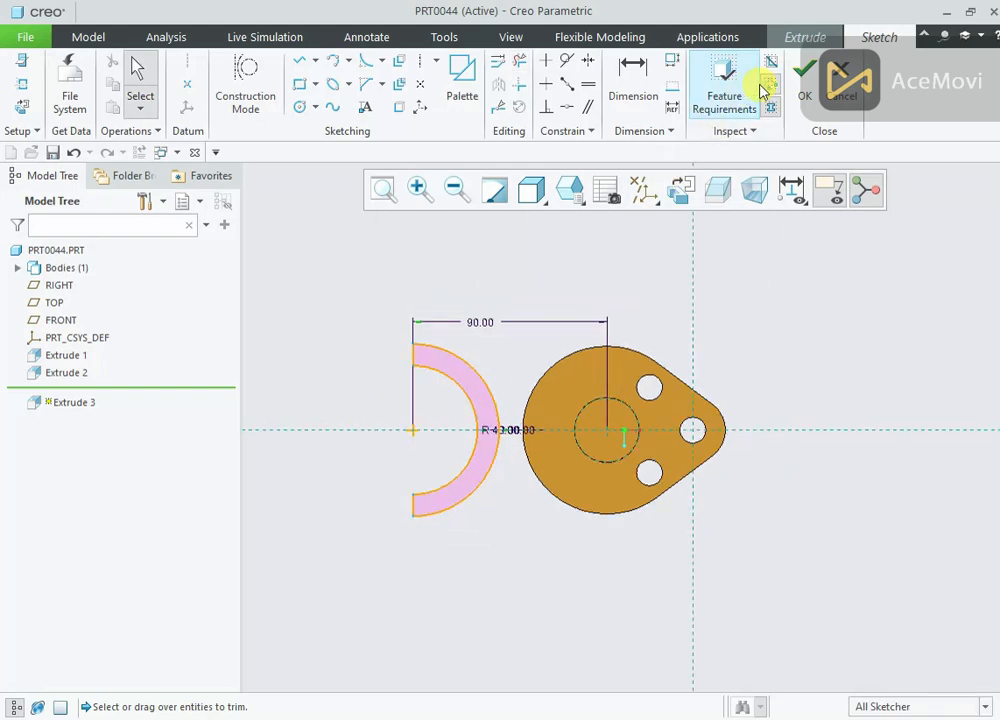
left_click(804, 82)
Step: Extrude the half-ring 30 mm downward by reversing the extrusion direction
middle_click_drag(542, 498, 547, 410)
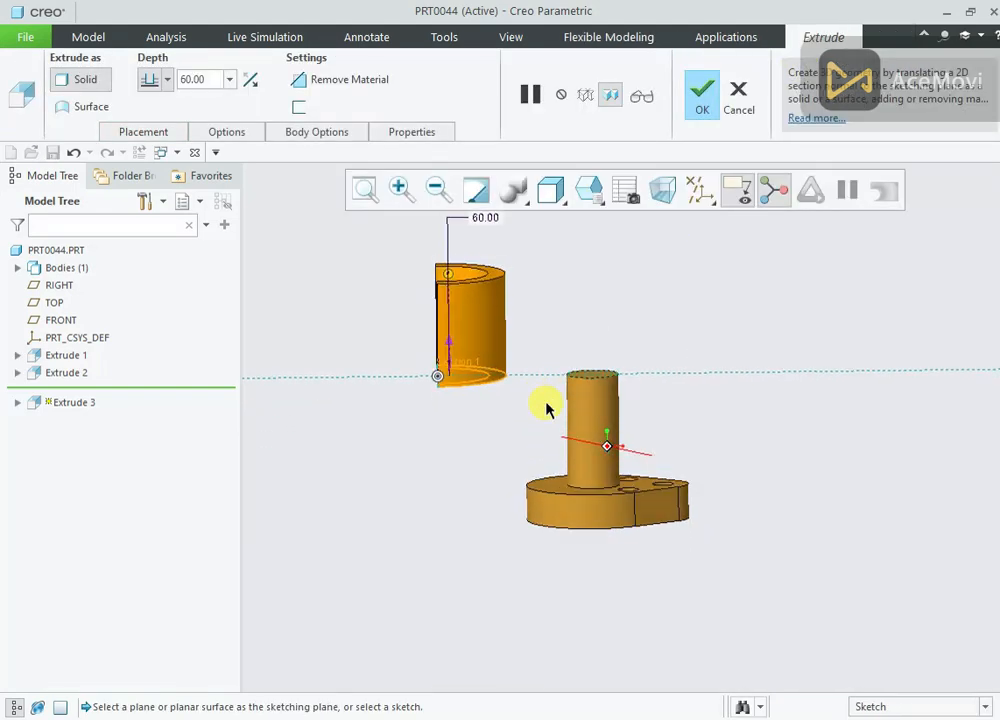
left_click(253, 82)
double_click(210, 77)
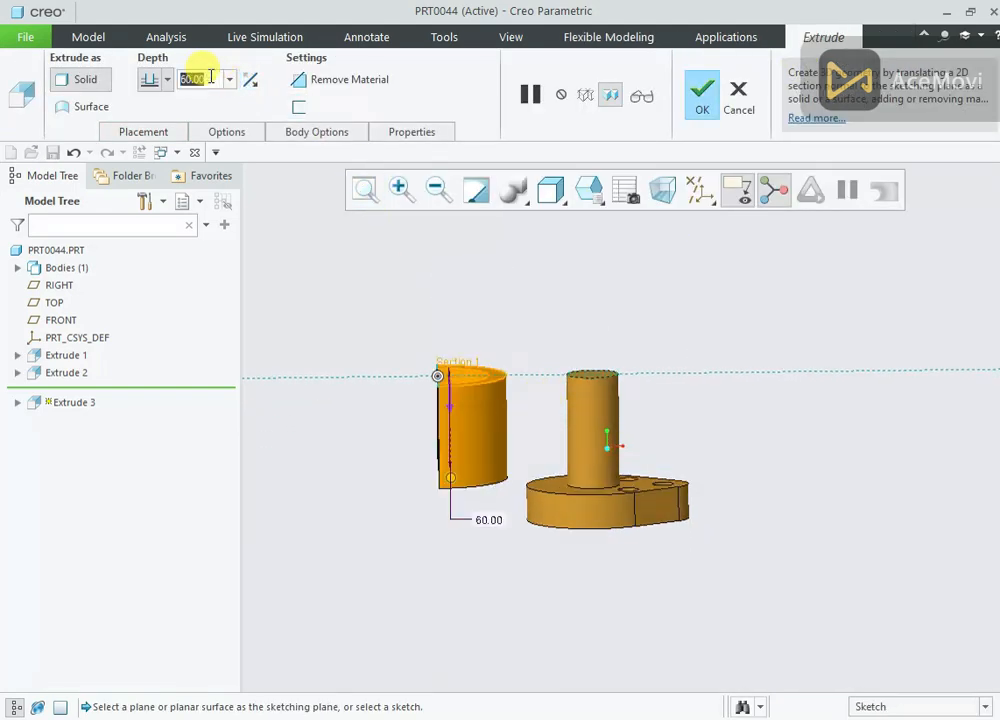
type("30")
key("Return")
scroll(628, 297, "down", 1)
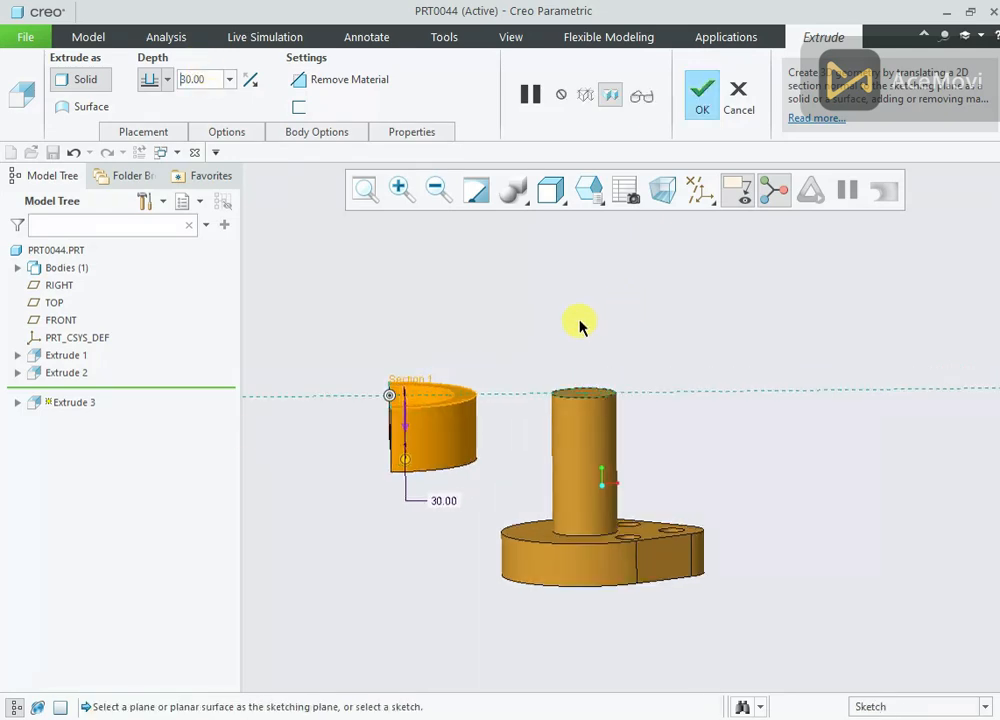
right_click(568, 322)
left_click(704, 105)
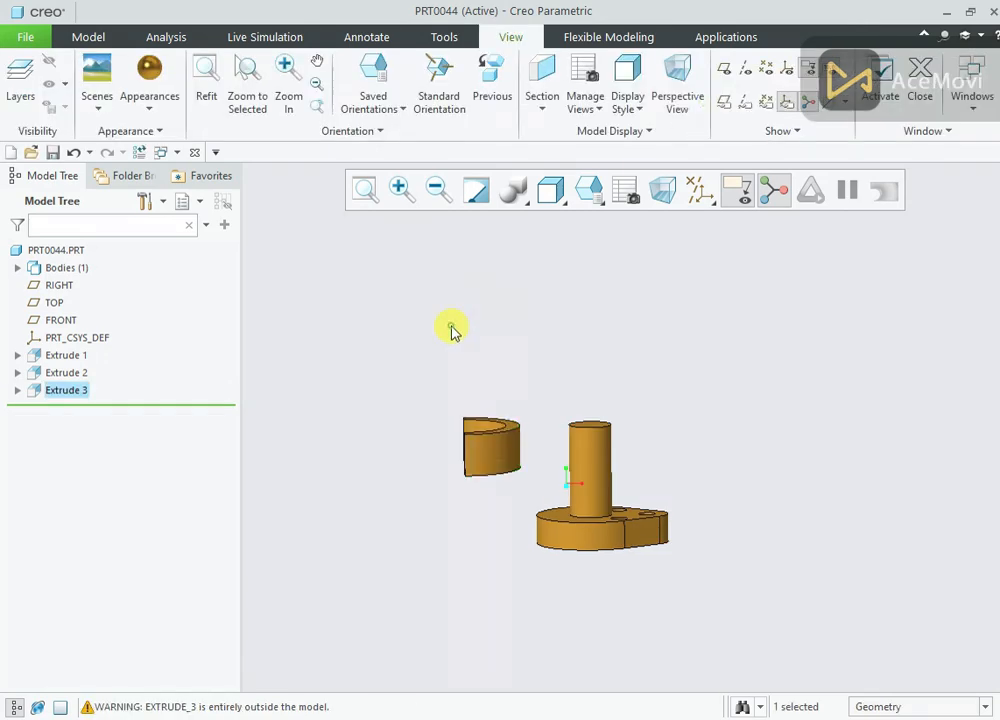
middle_click_drag(453, 330, 553, 545)
Step: Start an extrude sketch on the half-ring's top face and sketch a rectangle about 26 by 23 mm across its wall at the horizontal reference
key("alt+Tab")
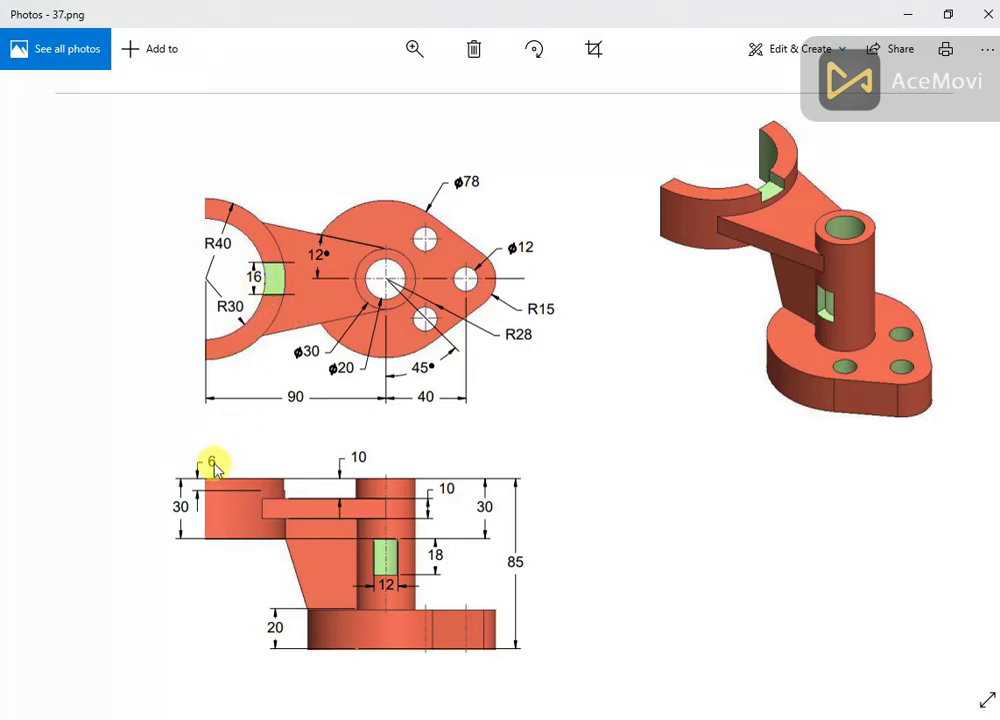
key("alt+Tab")
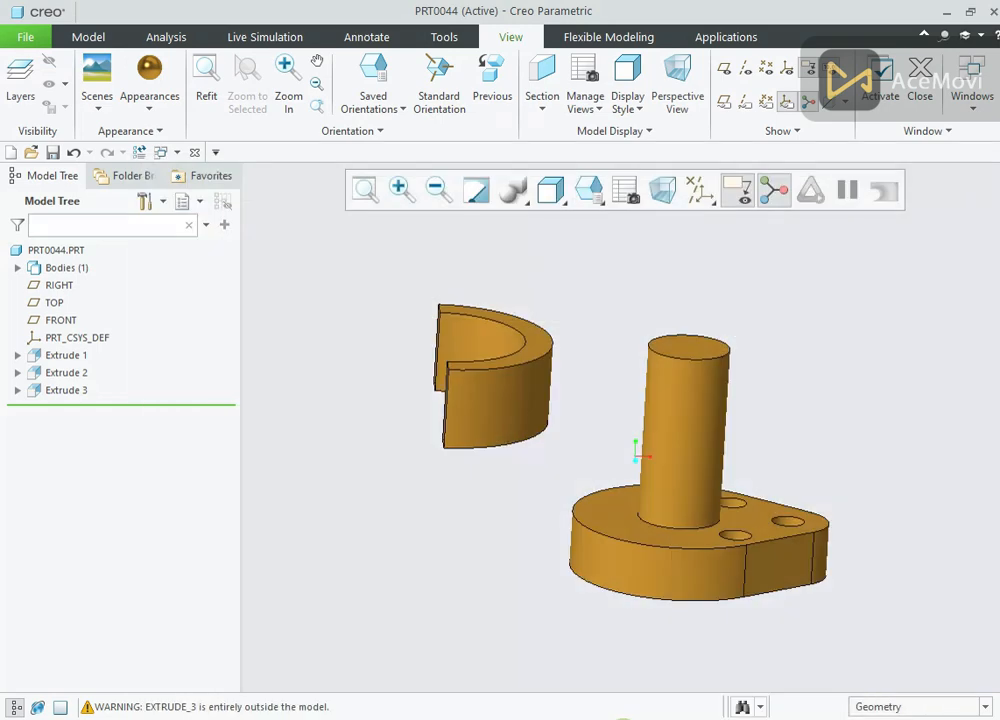
left_click(533, 340)
left_click(630, 266)
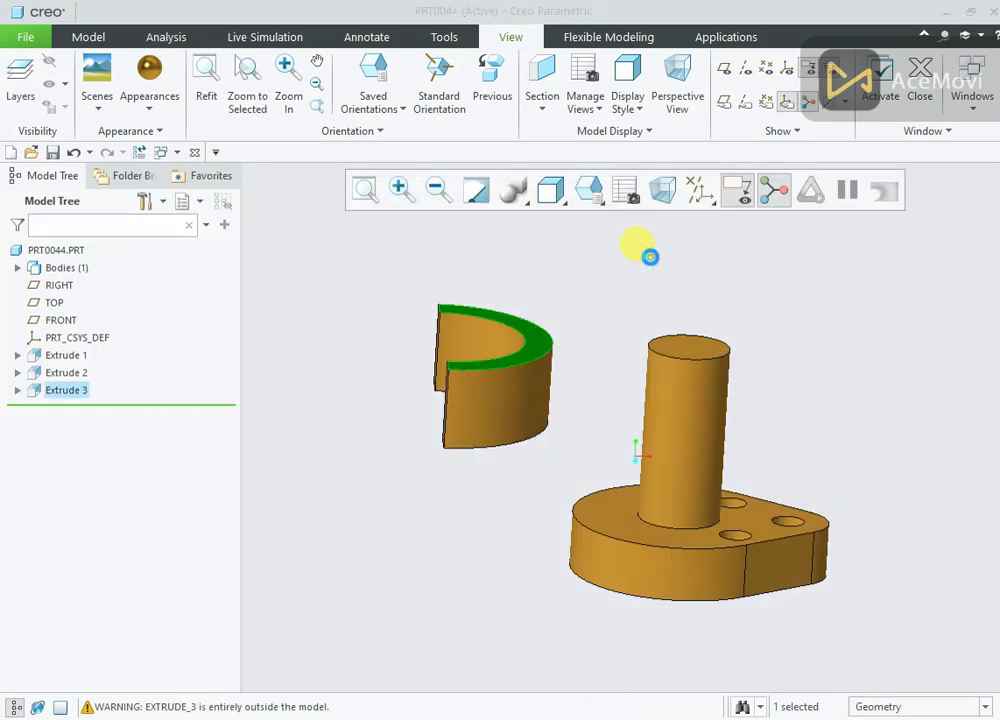
right_click(315, 367)
left_click(383, 402)
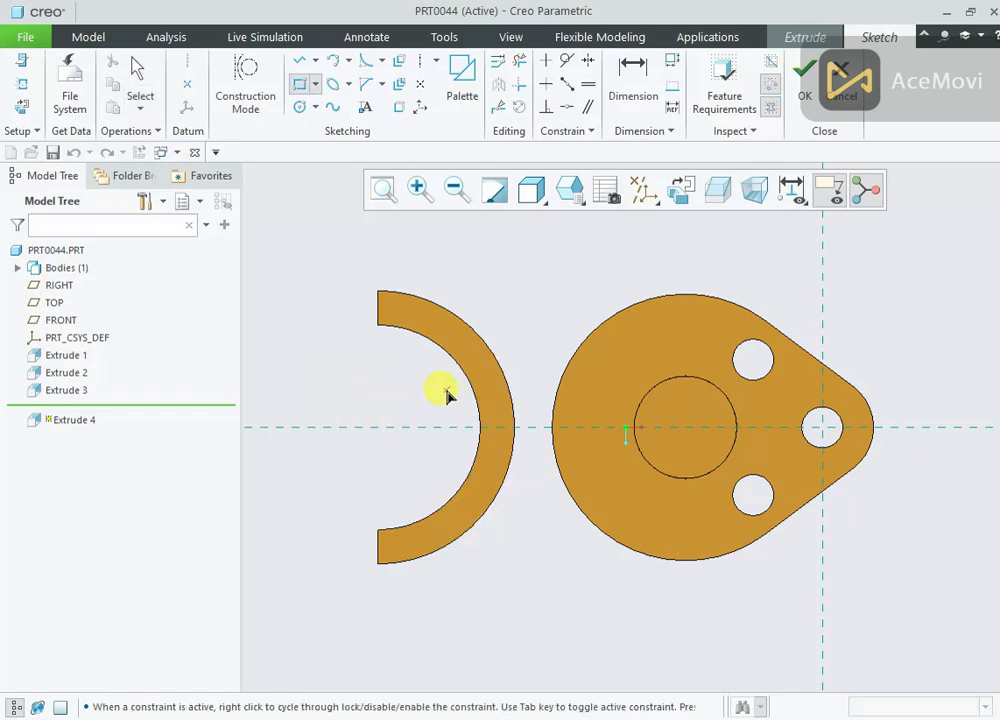
left_click(447, 390)
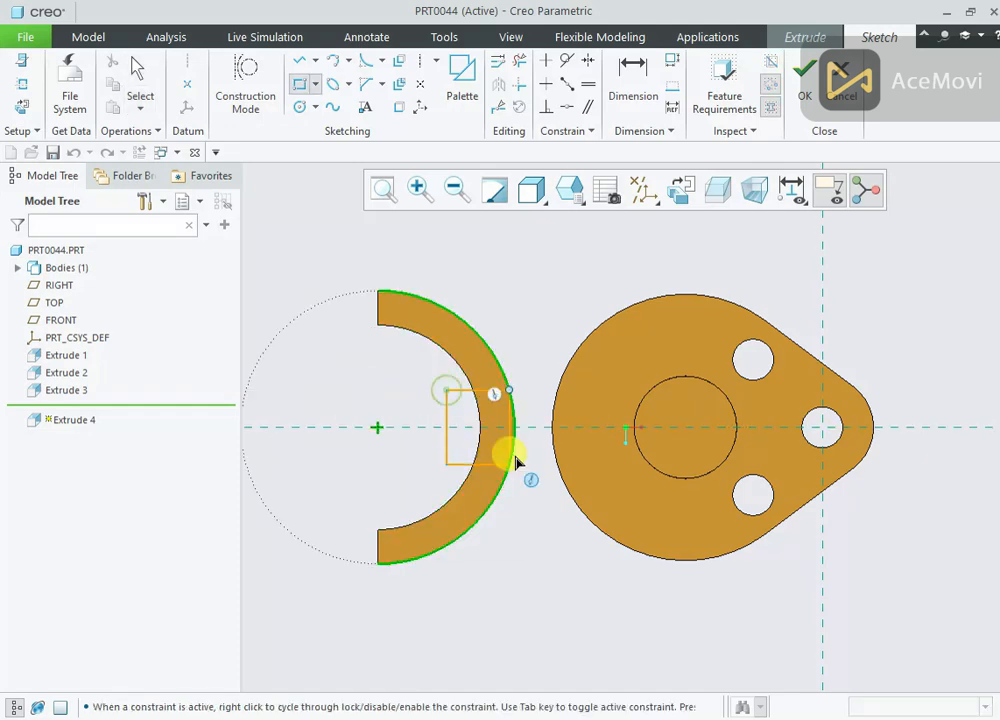
middle_click(551, 370)
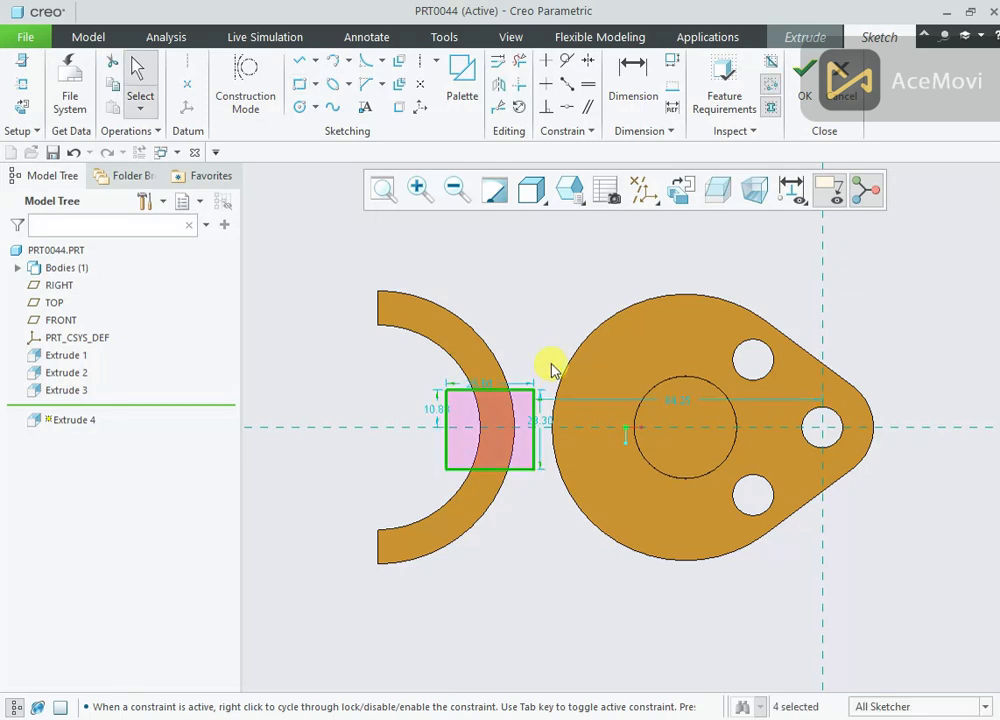
Step: Make the rectangle symmetric about the horizontal reference, set its height to 16 mm and finish the sketch
left_click(587, 61)
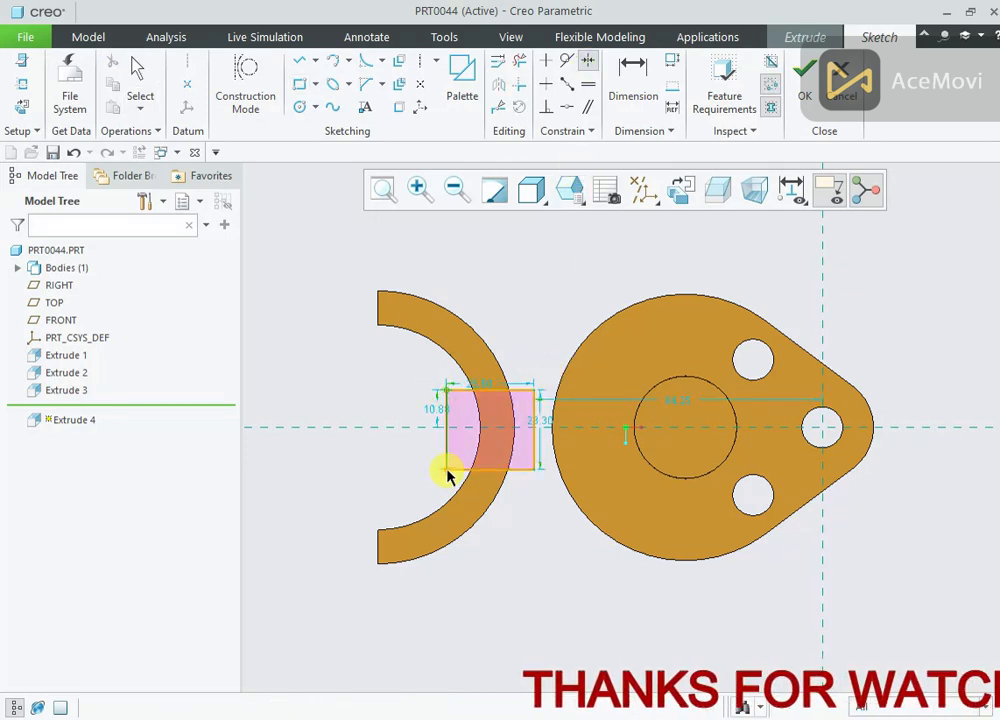
left_click(422, 428)
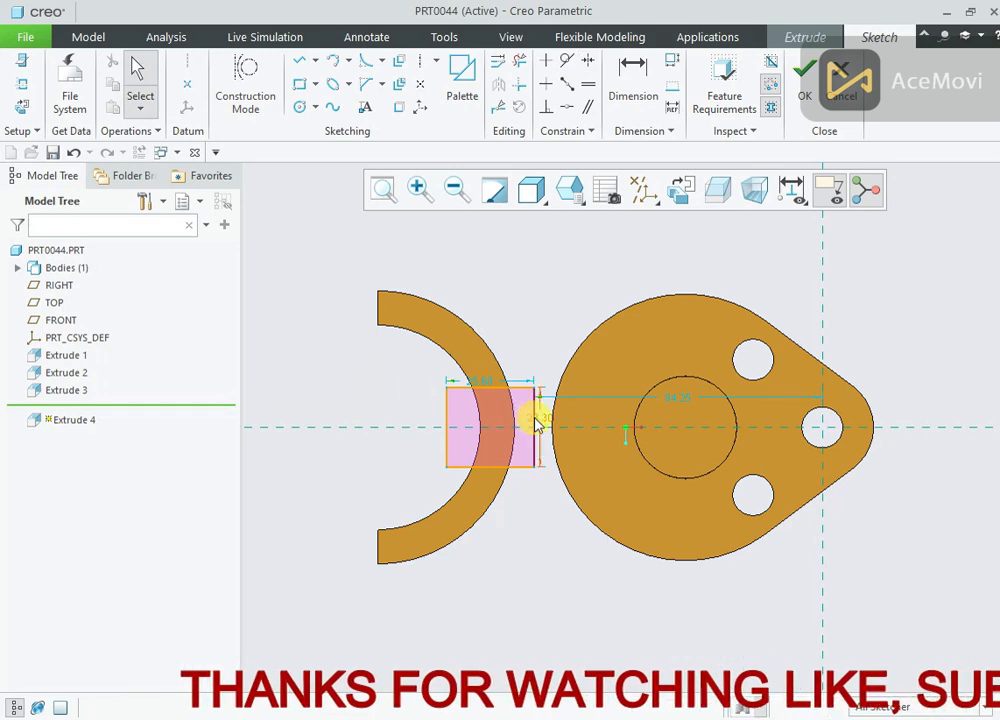
type("16.")
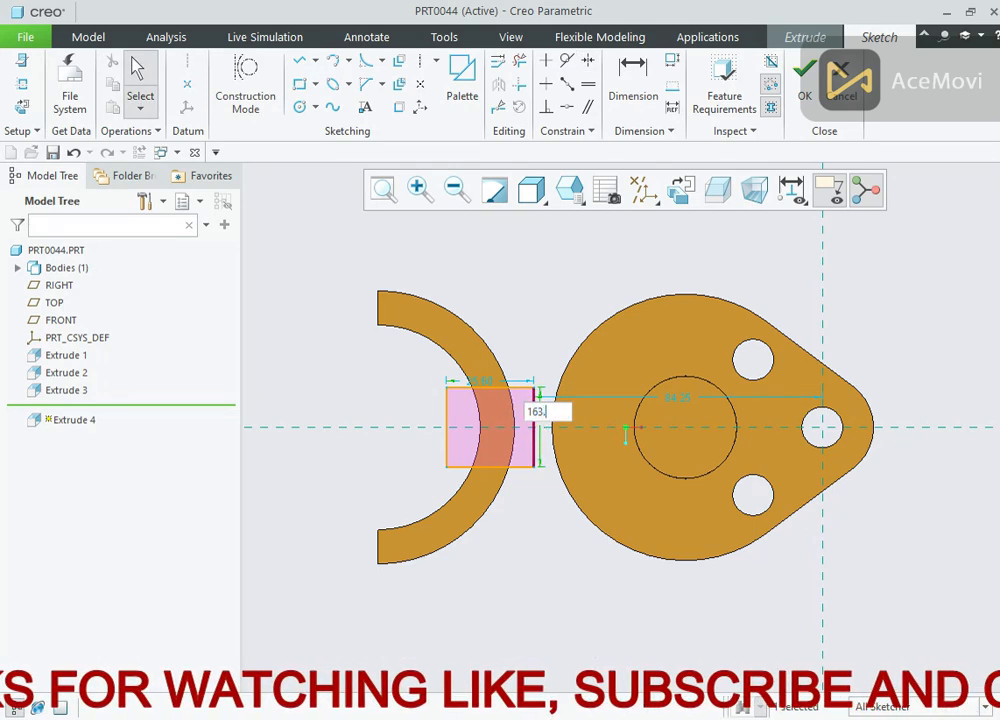
key("Return")
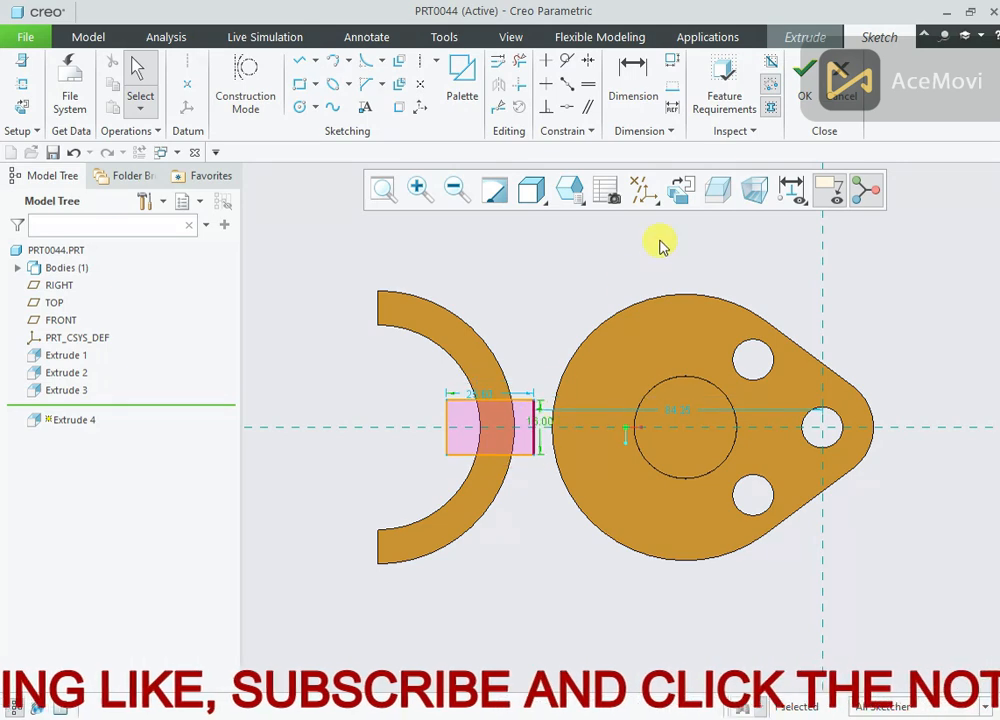
left_click(805, 72)
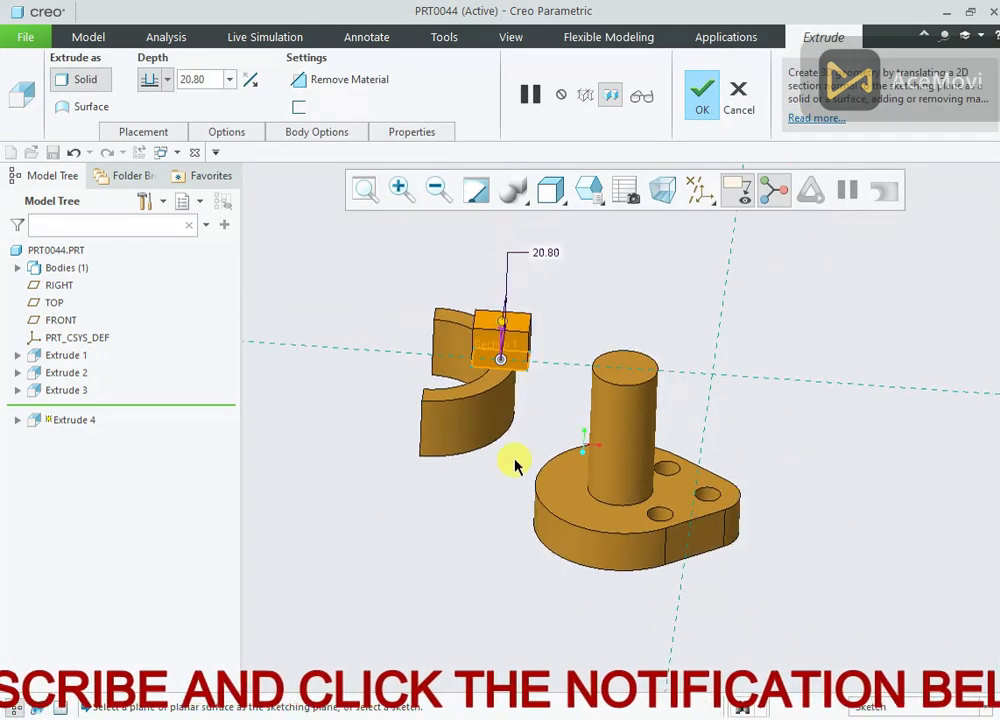
Step: Extrude the rectangle 6 mm down into the half-ring, removing material to cut the notch
left_click(500, 330)
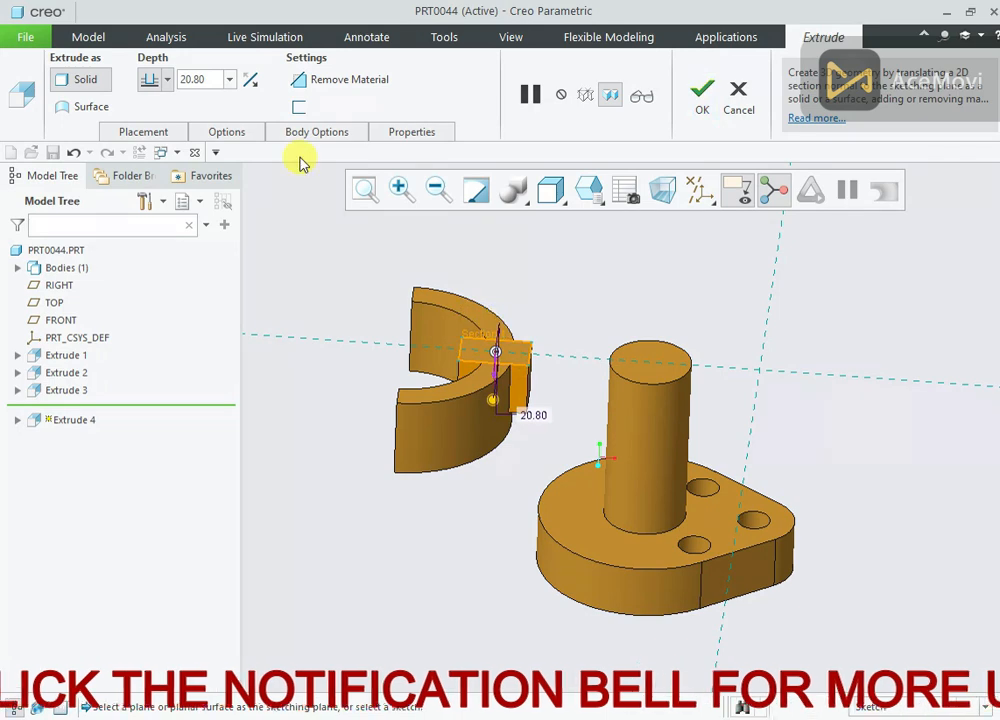
double_click(208, 79)
type("6")
key("Return")
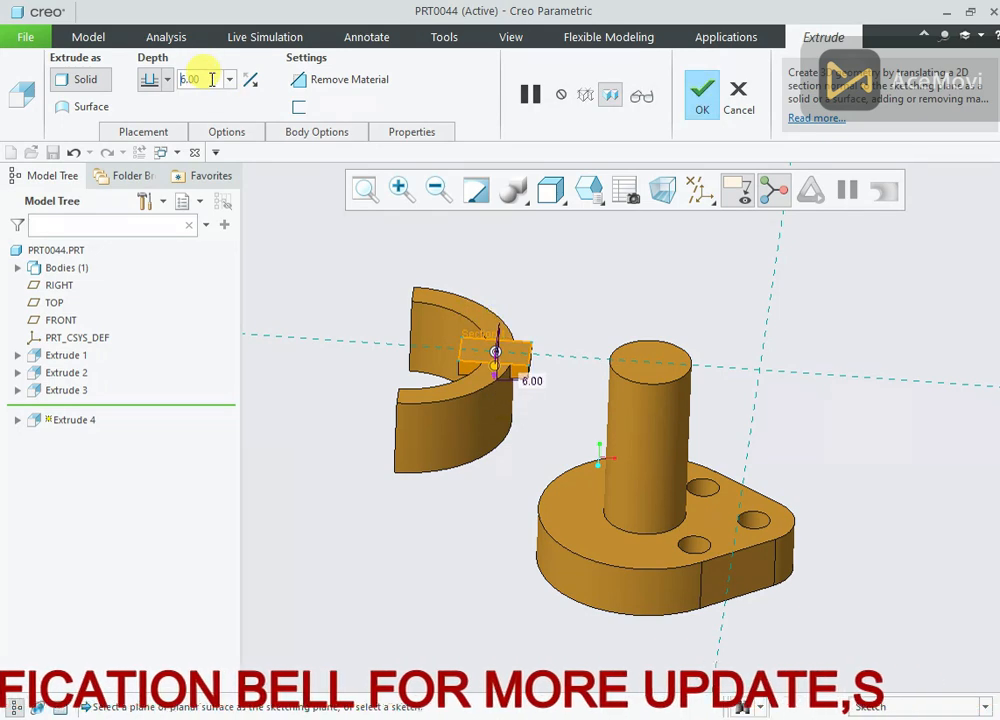
left_click(310, 84)
left_click(703, 92)
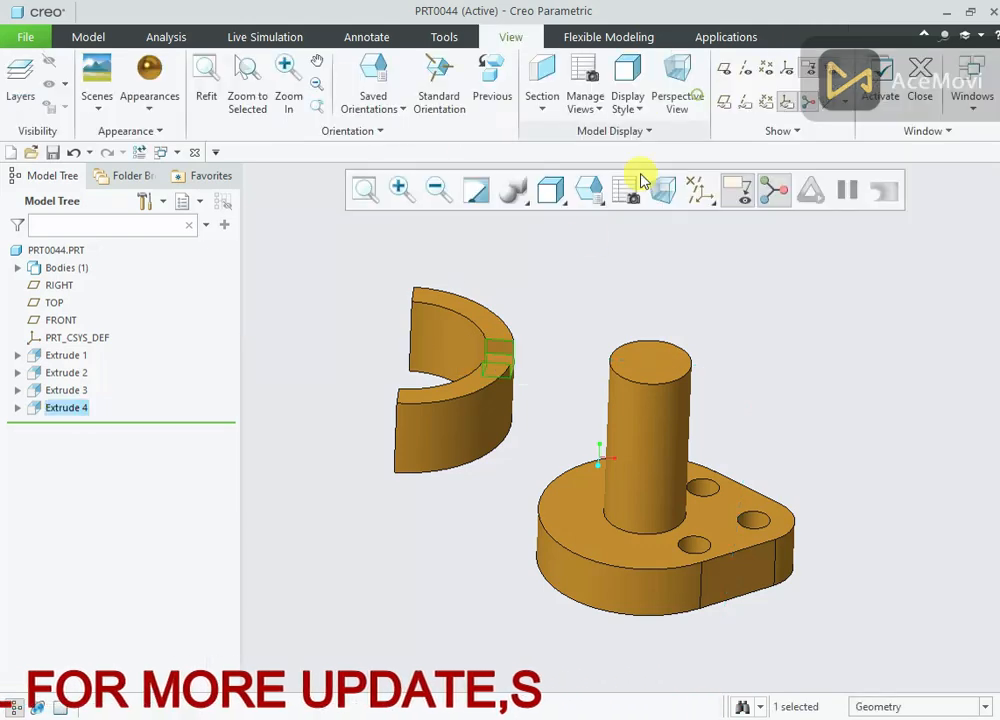
Step: Create a datum plane offset 10 mm below the boss's top face
middle_click_drag(583, 313, 558, 301)
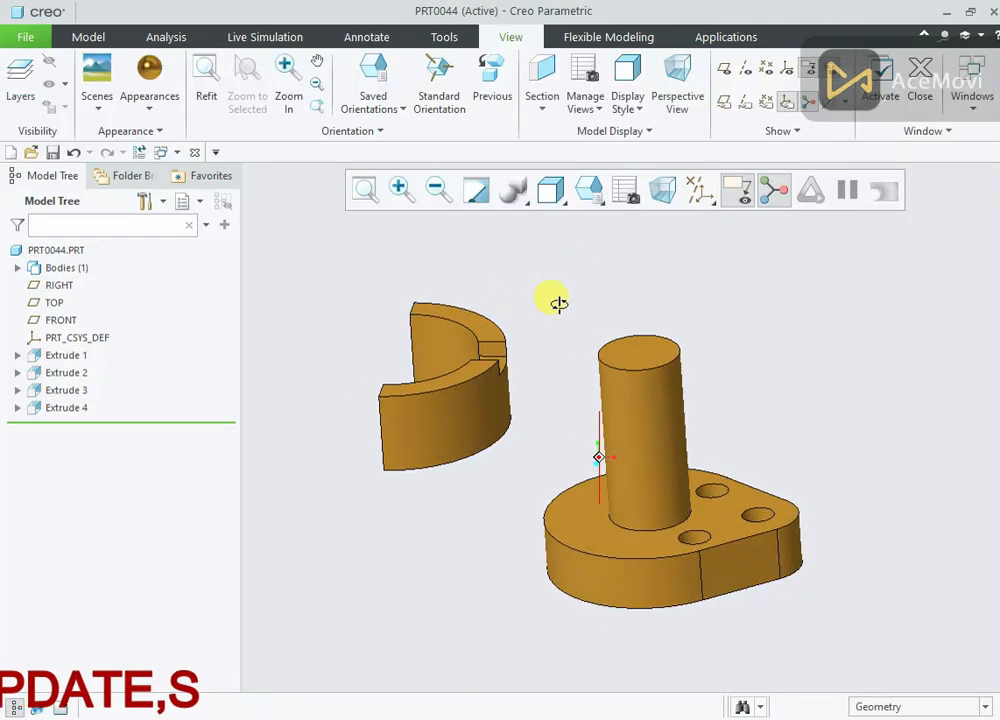
key("alt+Tab")
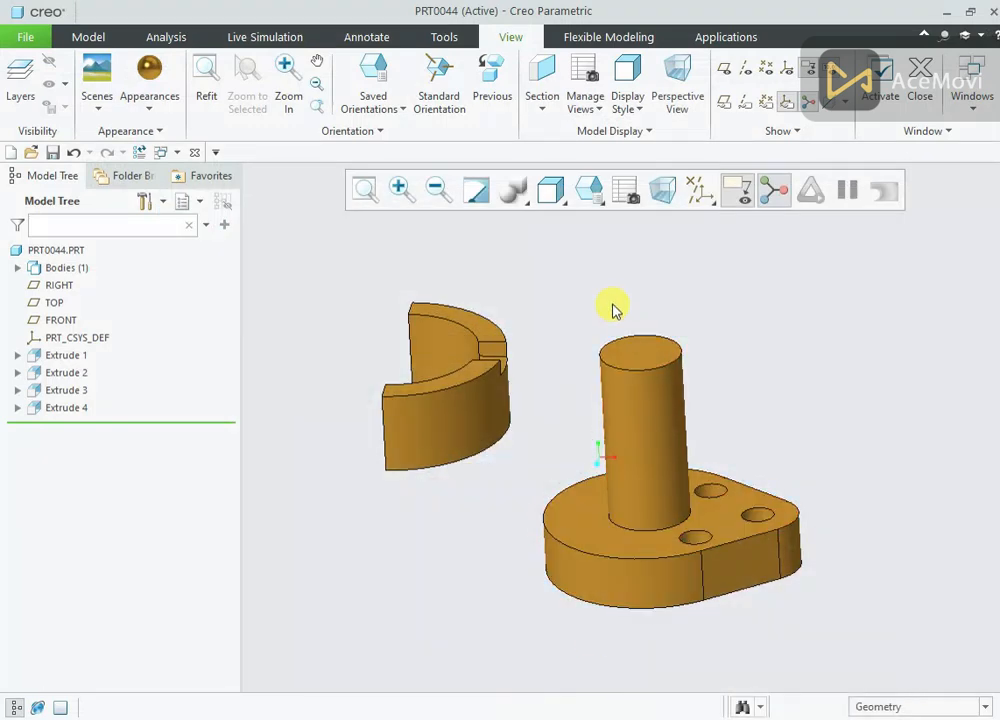
left_click(90, 37)
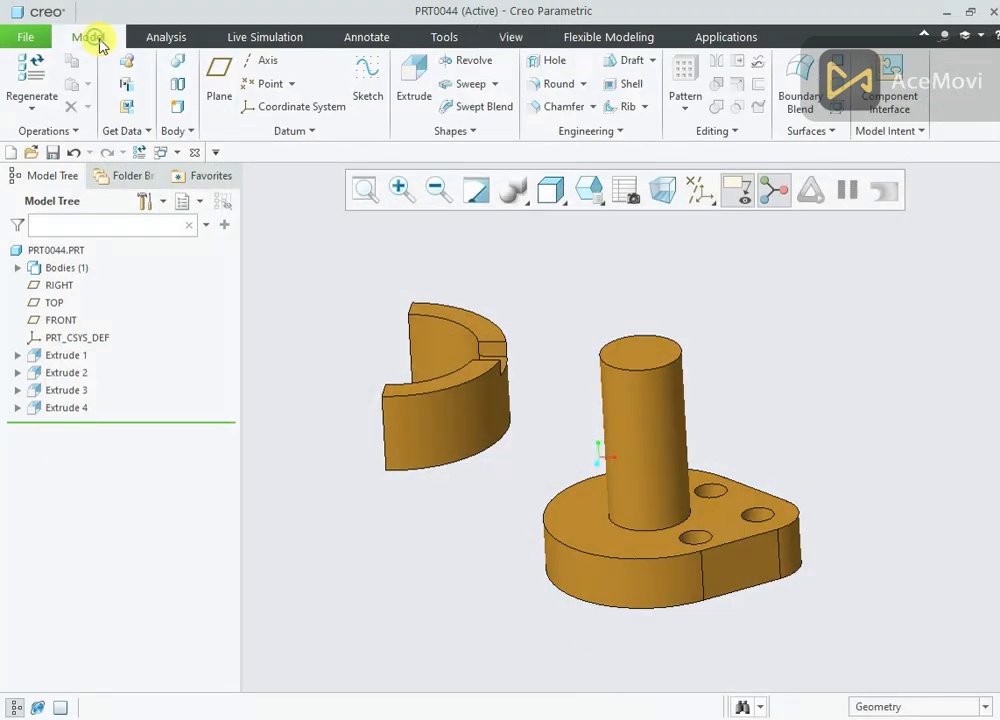
left_click(219, 76)
left_click(643, 361)
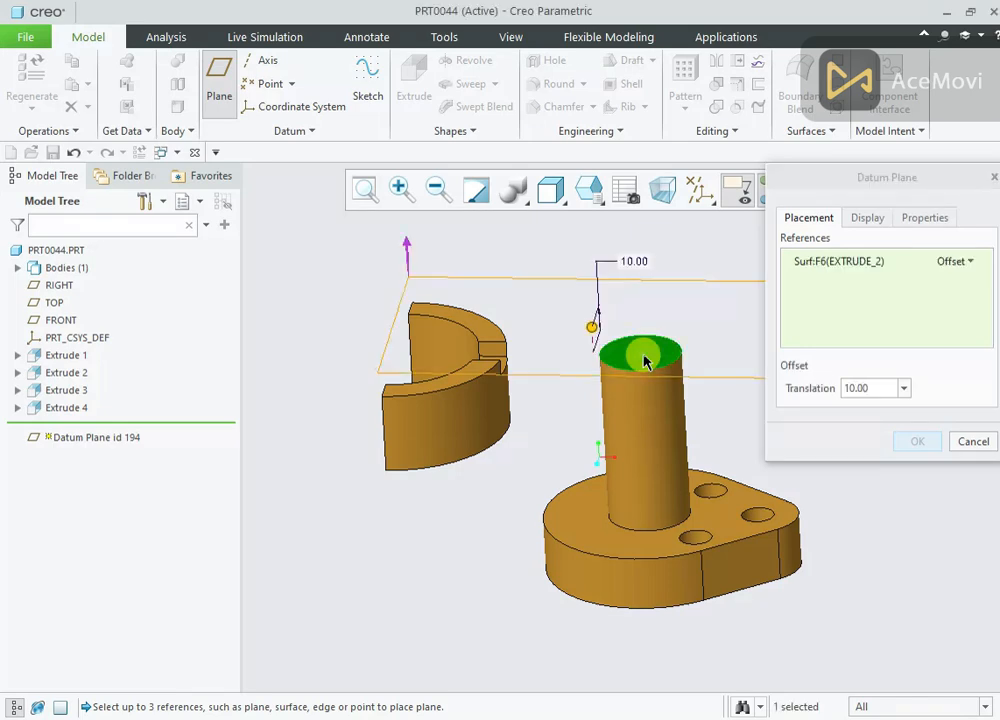
left_click_drag(592, 330, 578, 405)
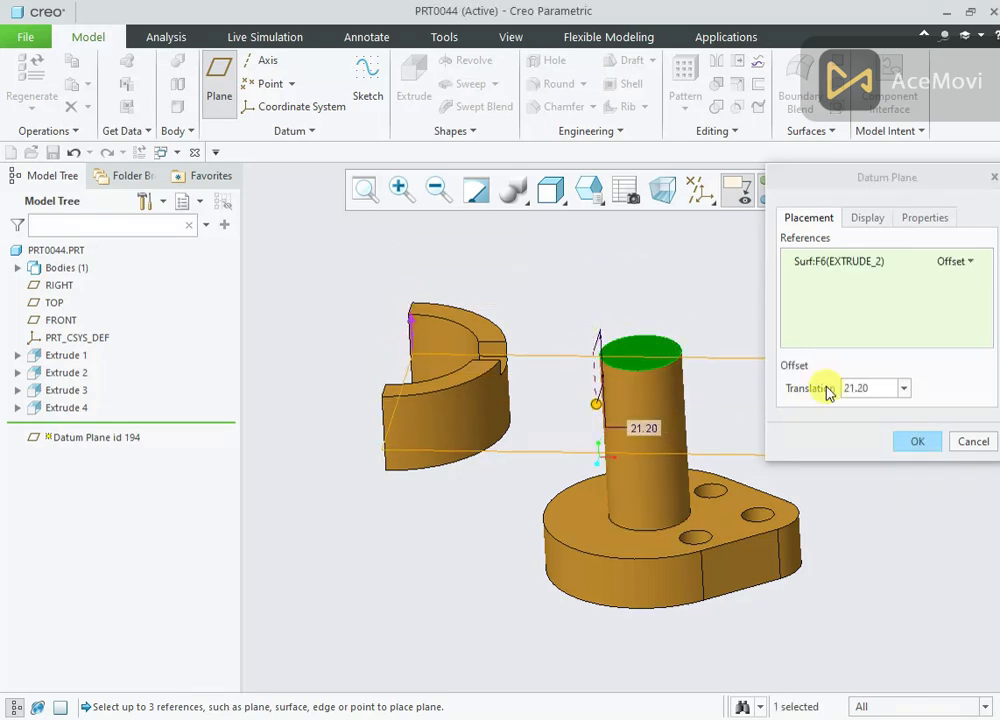
left_click_drag(826, 391, 886, 383)
type("10")
key("Return")
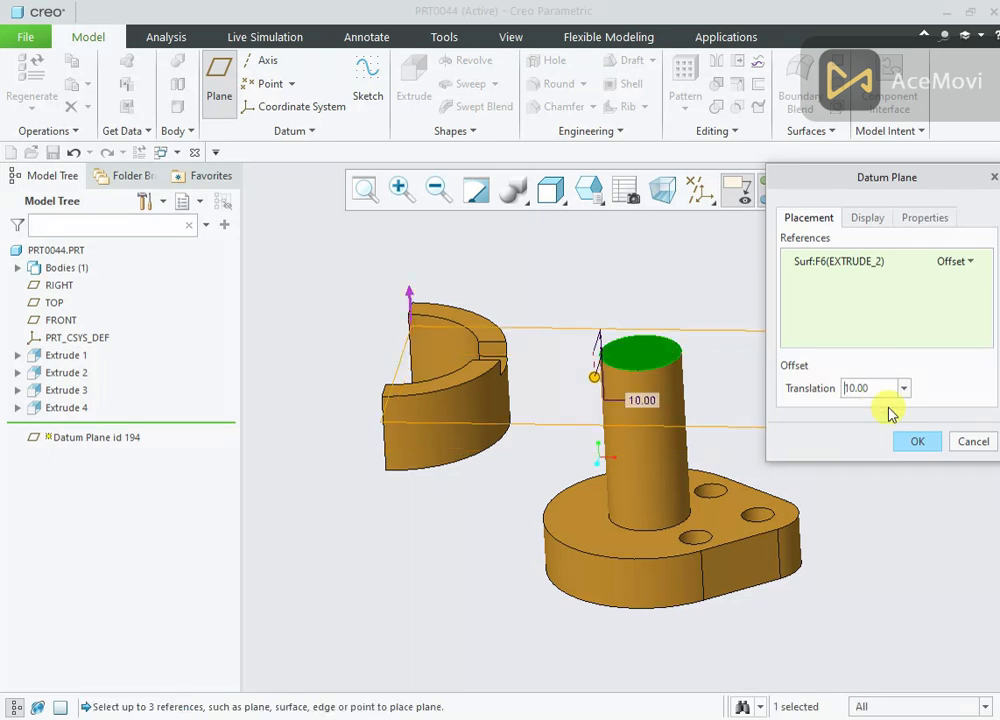
left_click(918, 441)
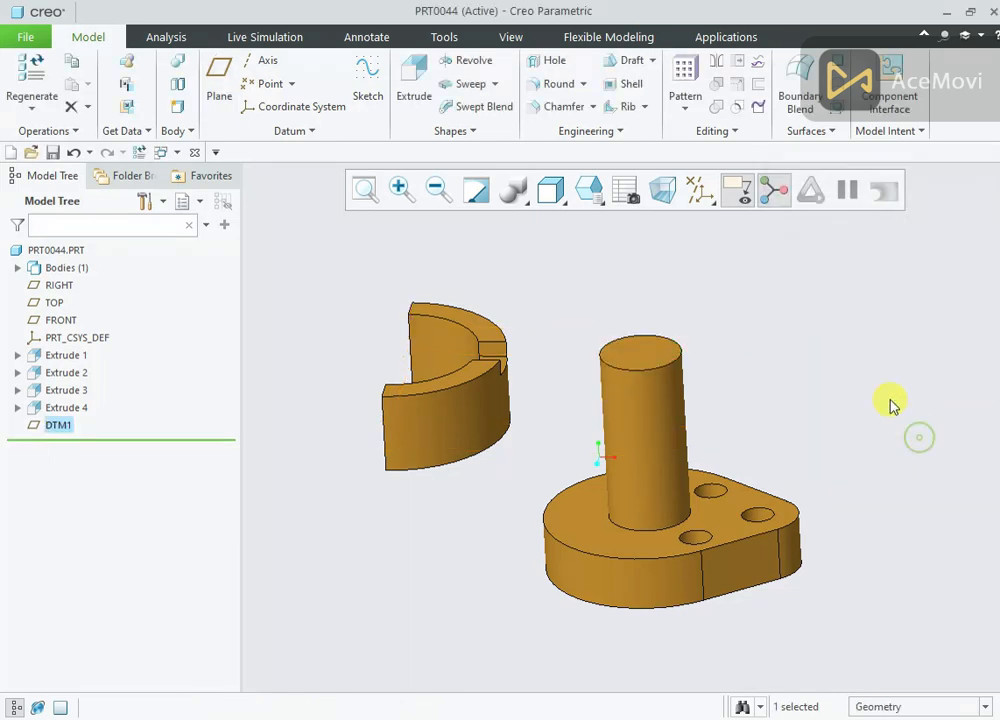
Step: Start an extrude sketch on the new datum plane and draw a line from the boss circle's upper point to the half-ring's outer arc
left_click(415, 84)
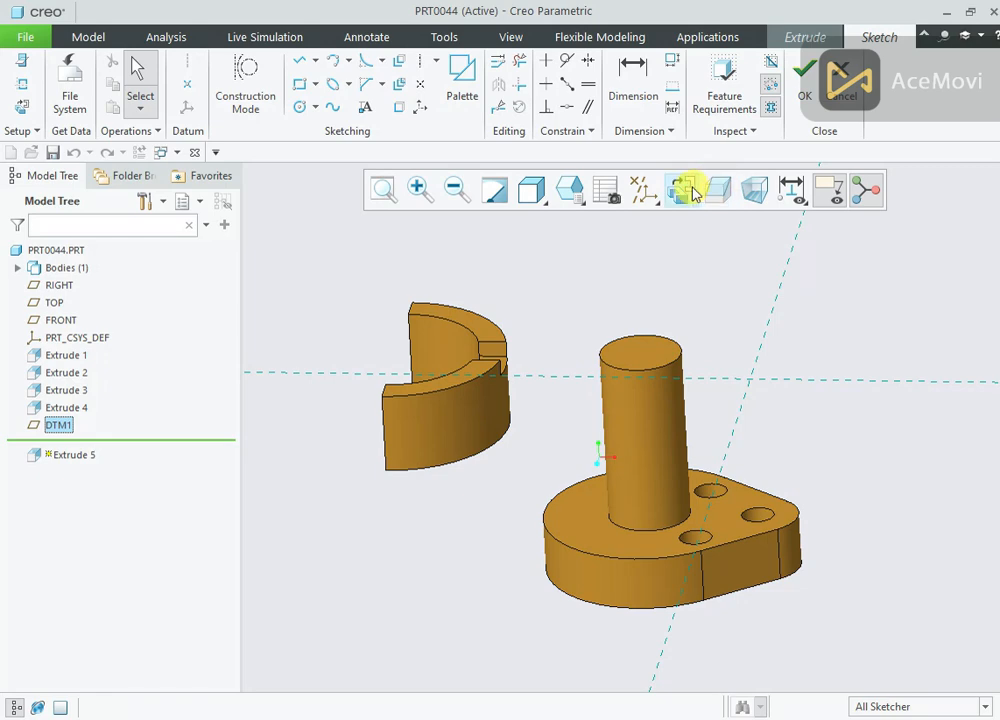
left_click(681, 190)
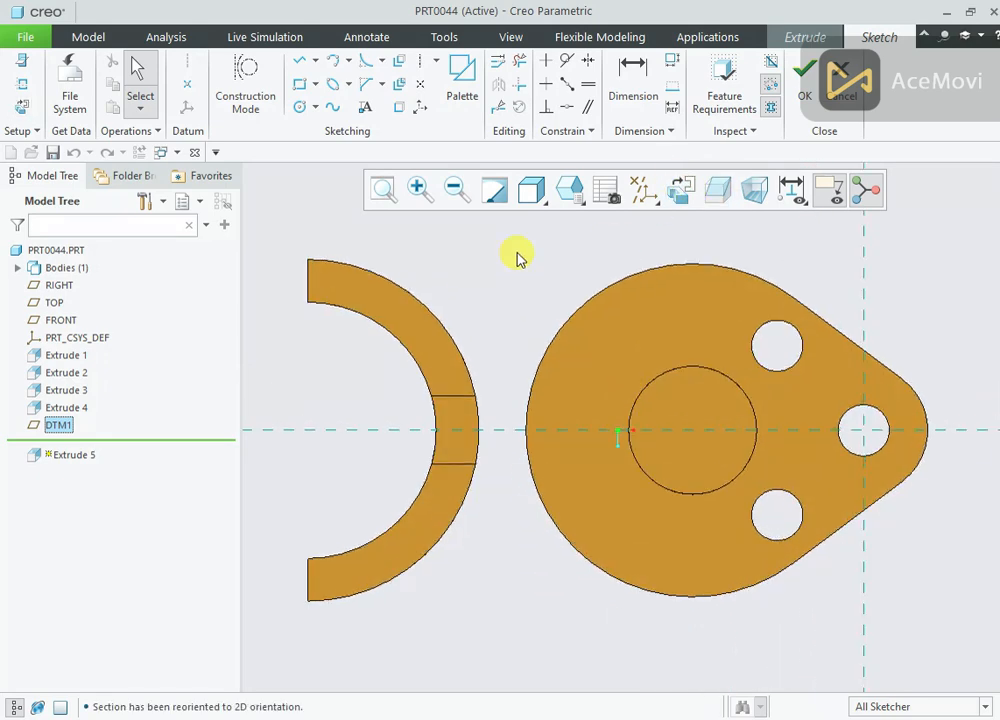
right_click(517, 253)
left_click(559, 287)
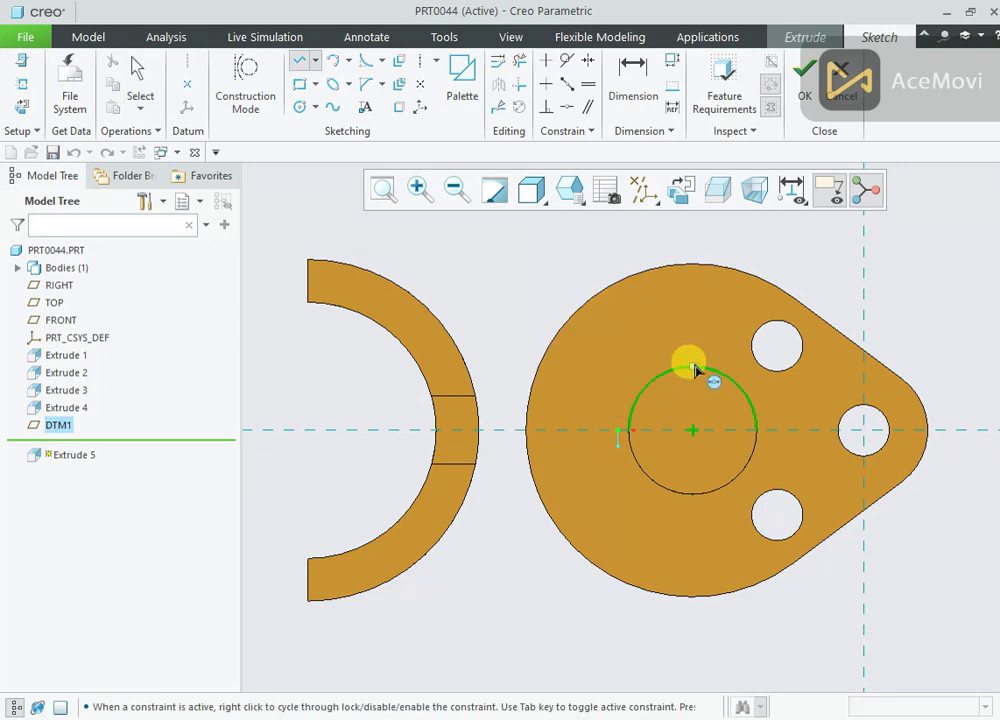
left_click(697, 371)
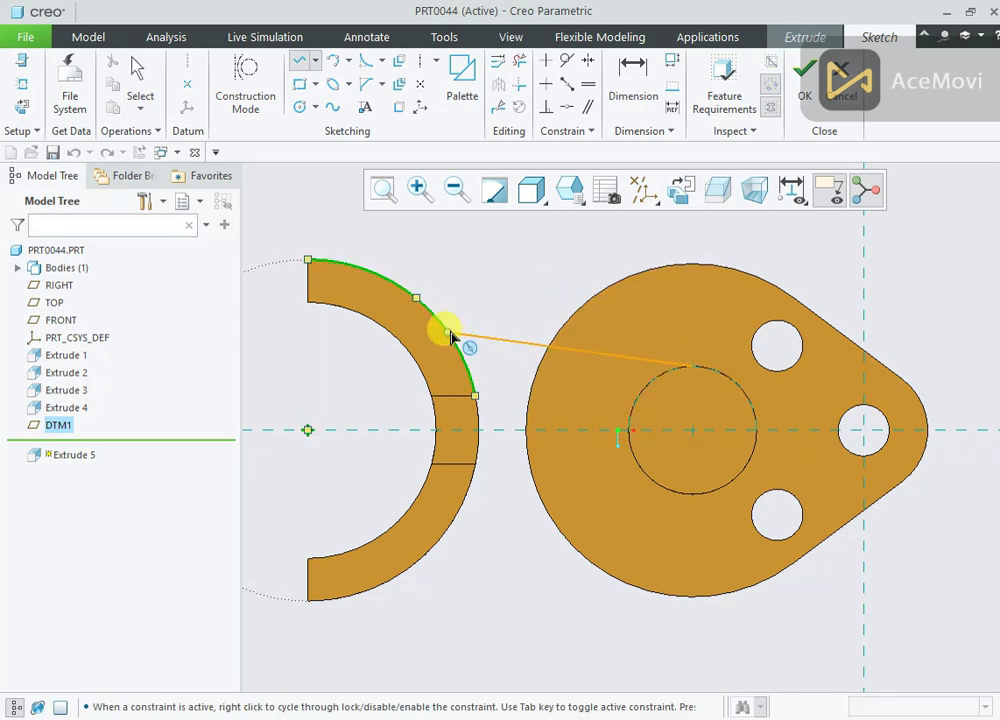
left_click(451, 333)
middle_click(511, 290)
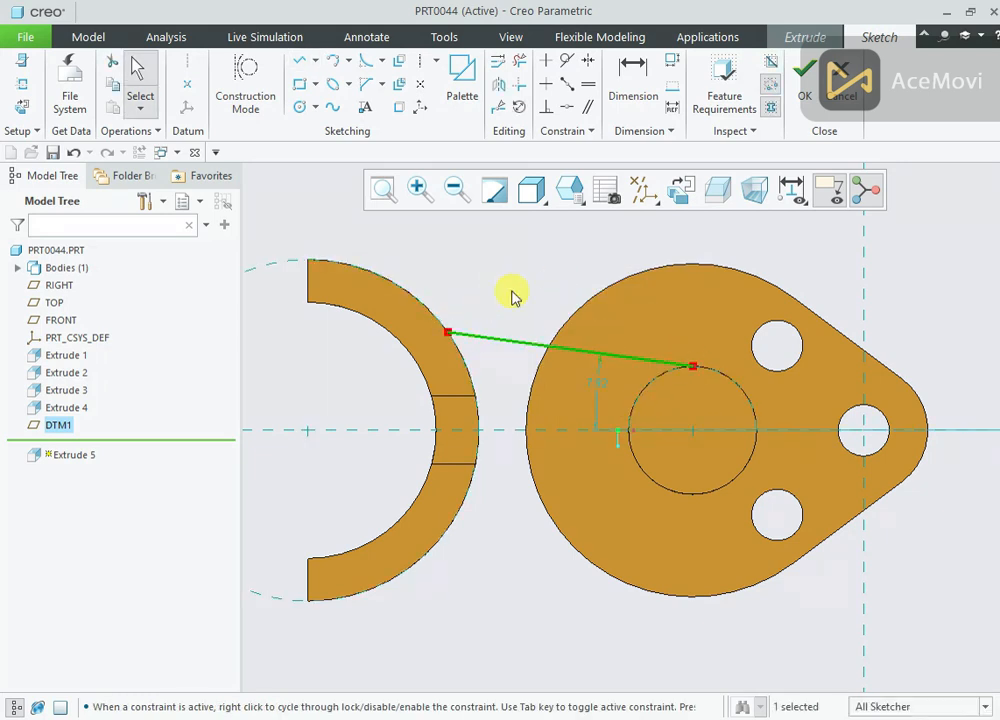
Step: Set the line's angle to the horizontal reference to 12 degrees and mirror the line about that reference
double_click(591, 380)
key("BackSpace")
type("12")
key("Return")
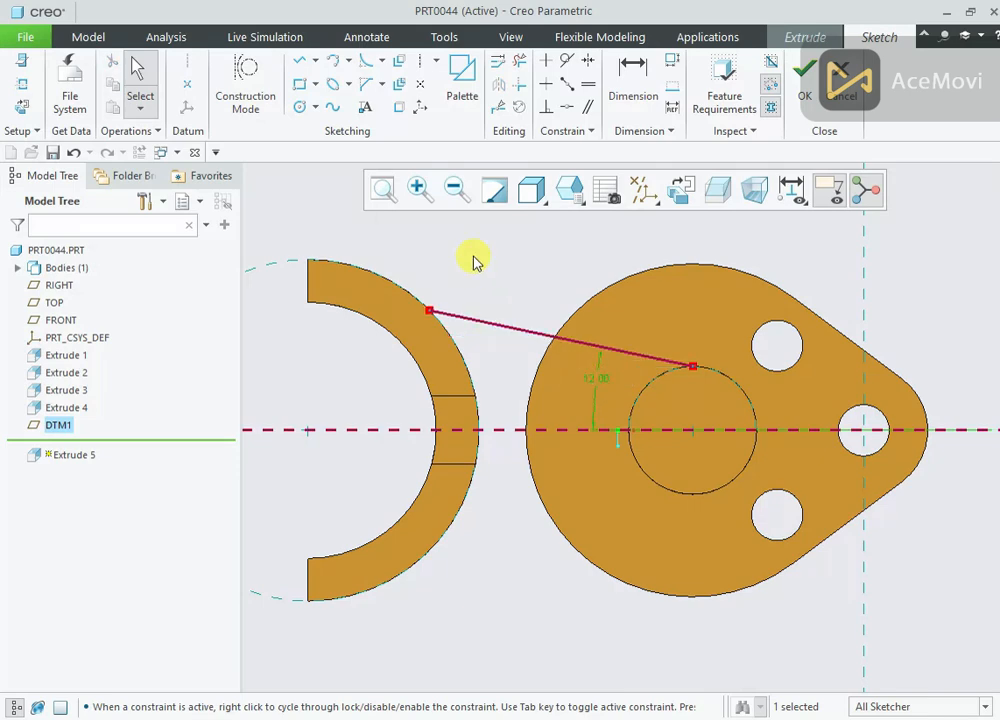
left_click(503, 332)
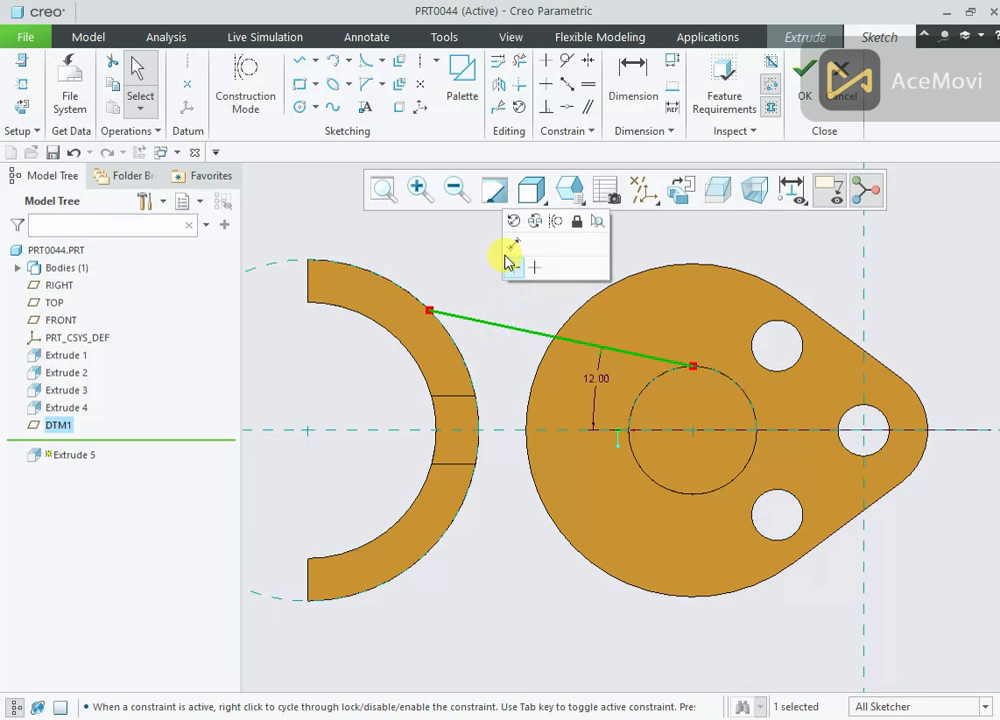
left_click(500, 87)
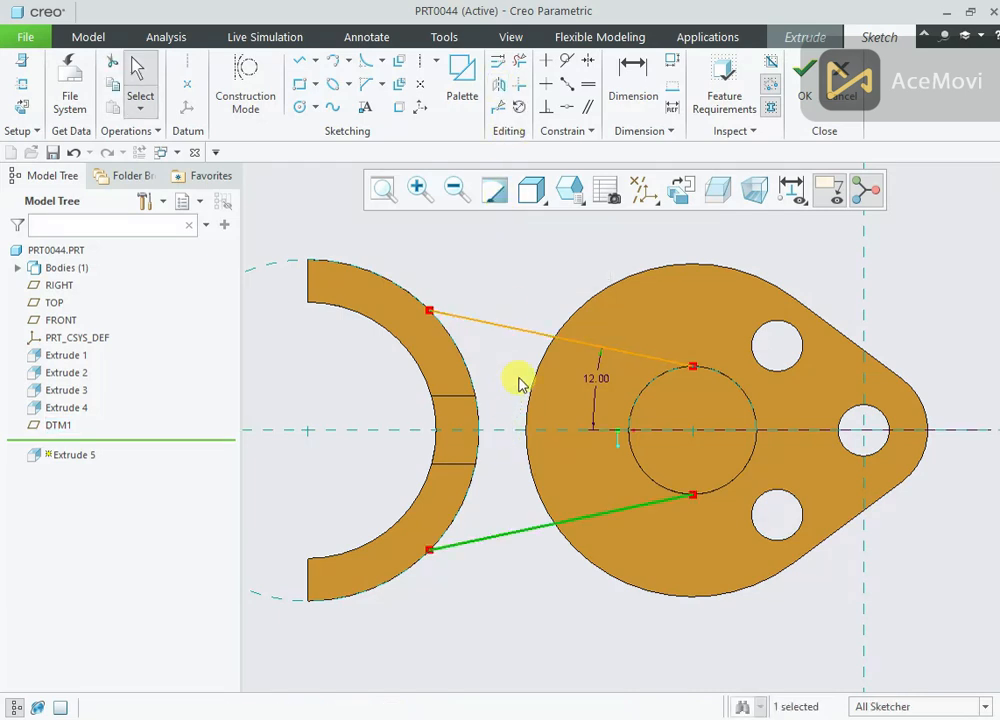
Step: Project the boss circle and the half-ring's outer arc, trim them to close the arm's outline, and finish the sketch
left_click(399, 108)
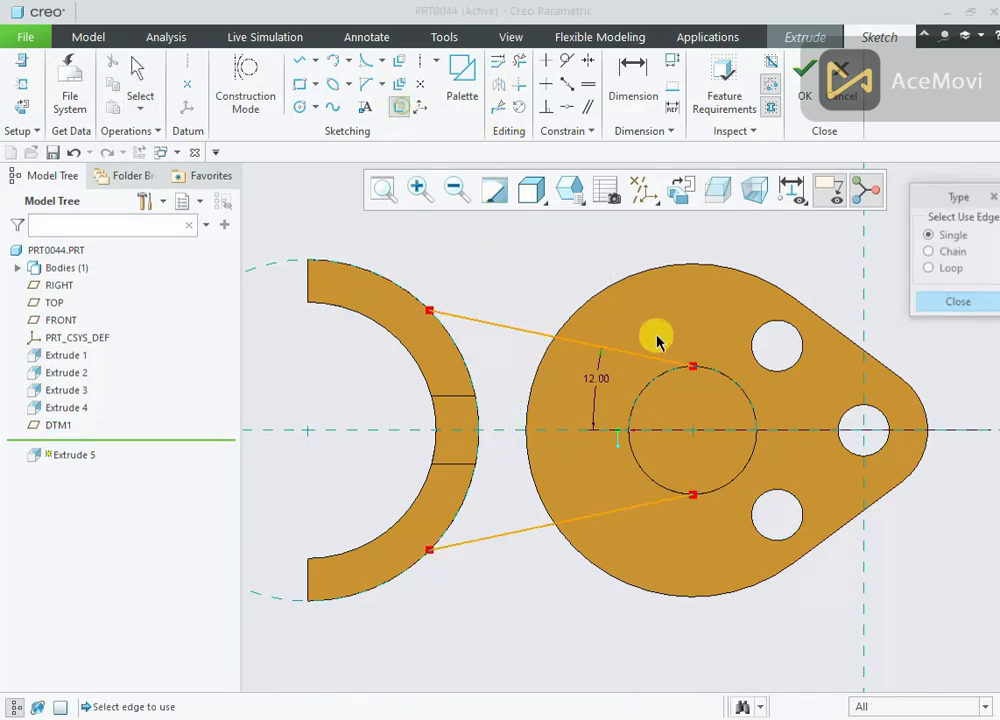
left_click(955, 304)
left_click(520, 62)
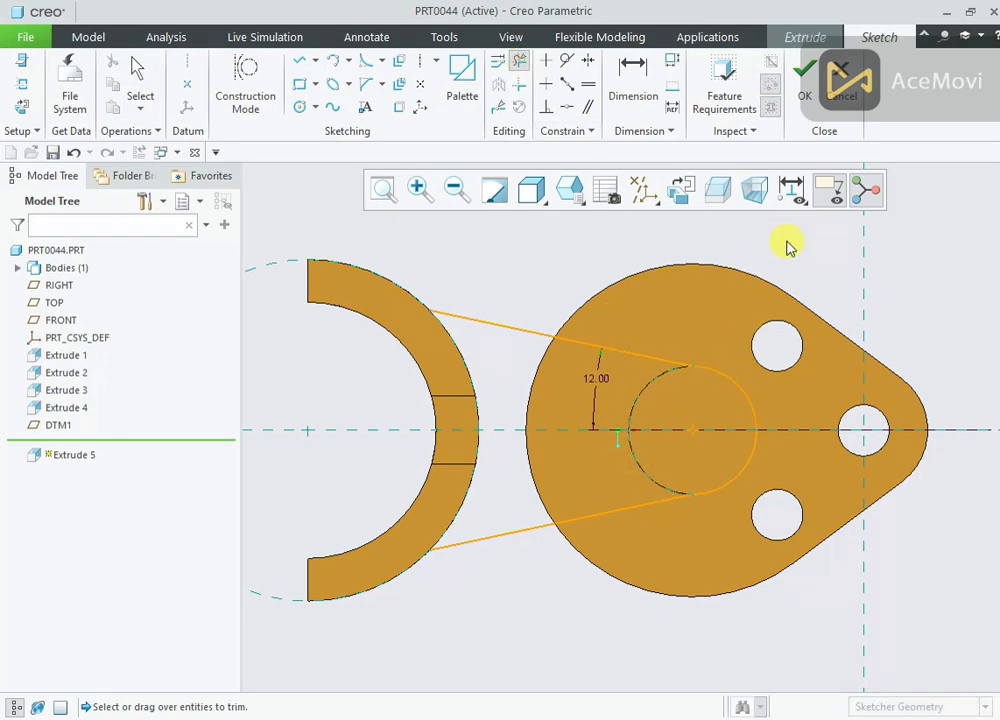
left_click(399, 107)
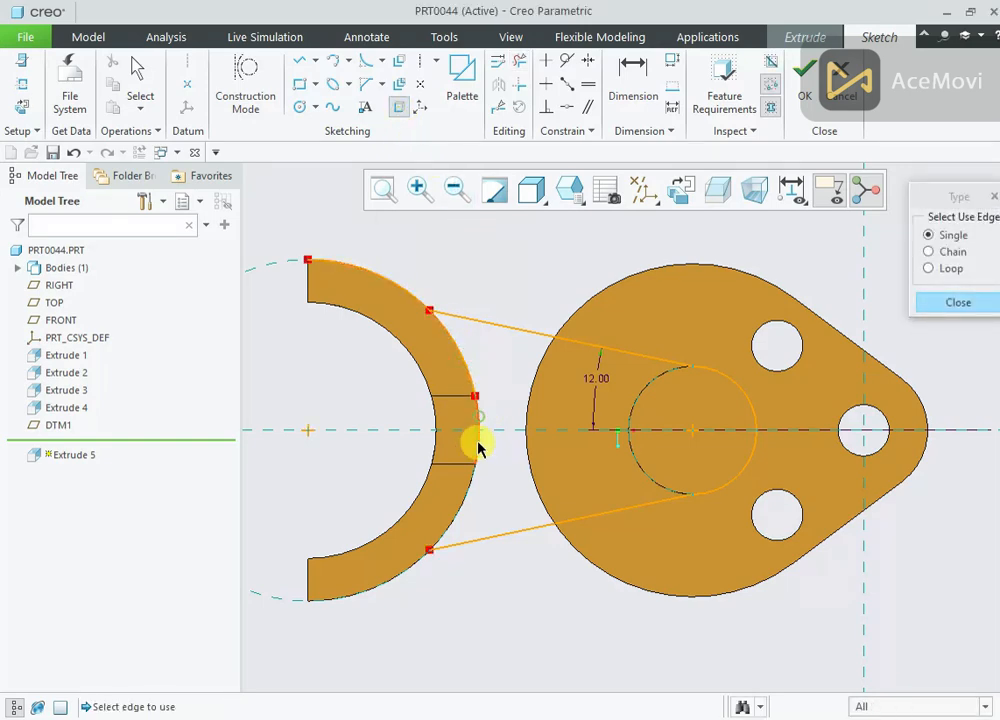
left_click(519, 64)
left_click_drag(403, 228, 396, 266)
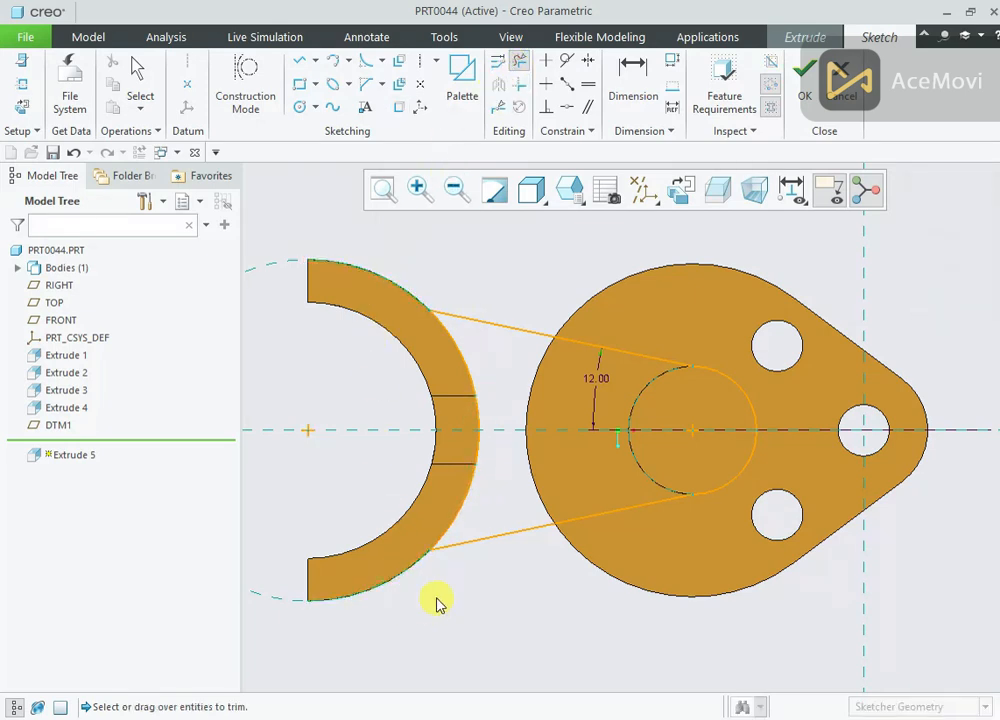
middle_click(439, 598)
scroll(494, 554, "up", 1)
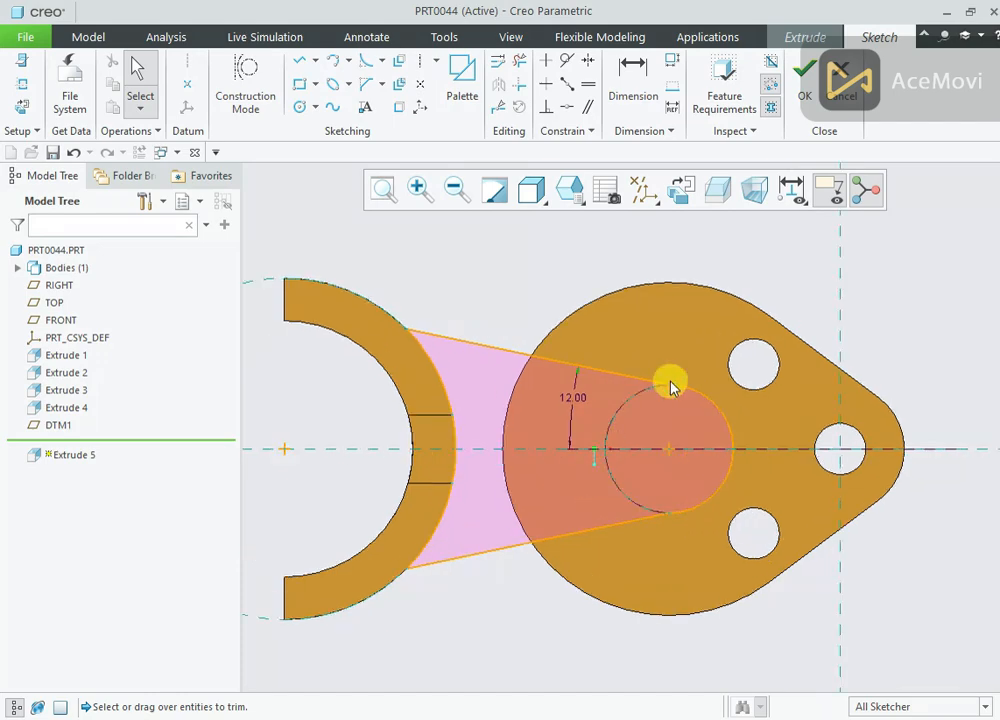
left_click(800, 82)
Step: Extrude the arm profile 10 mm downward between the half-ring and the boss
middle_click_drag(588, 541, 588, 450)
left_click(556, 343)
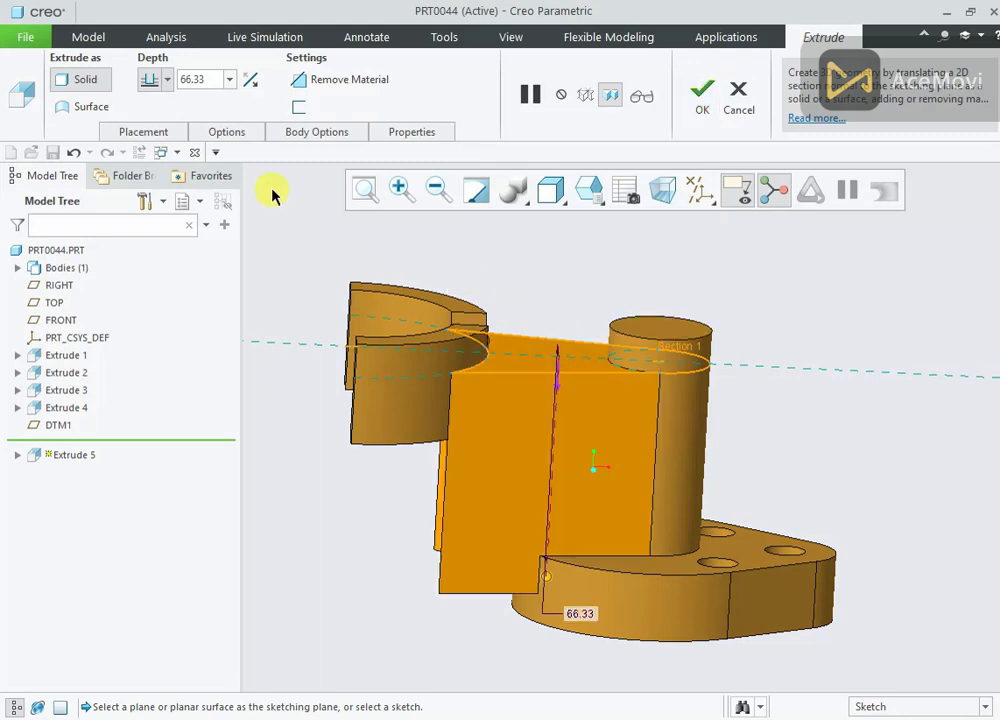
type("1")
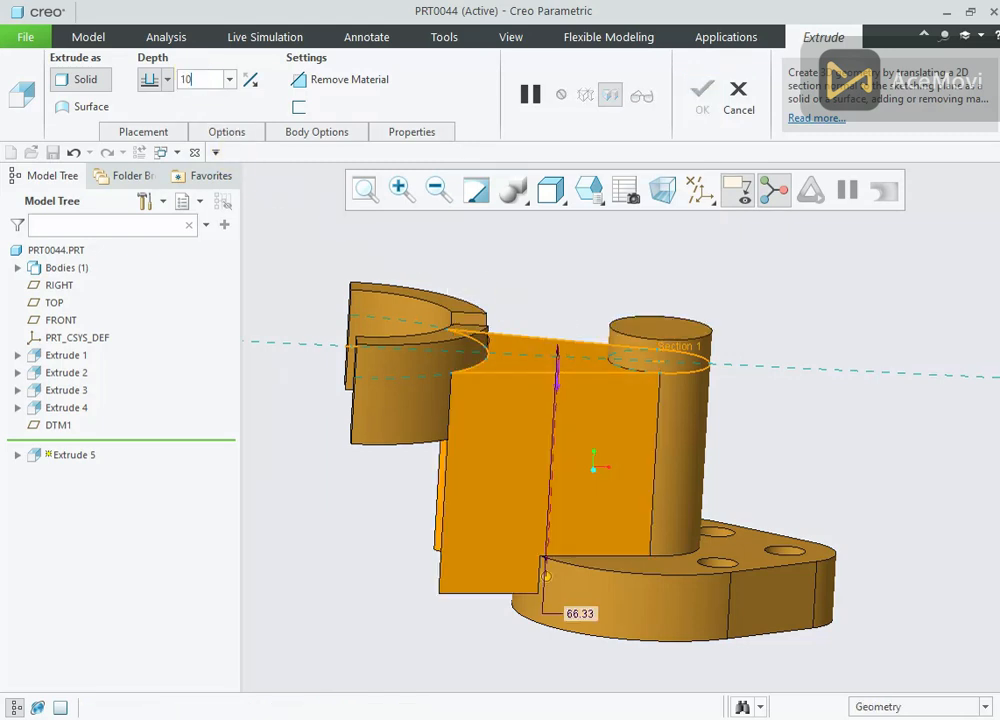
type("0")
key("Return")
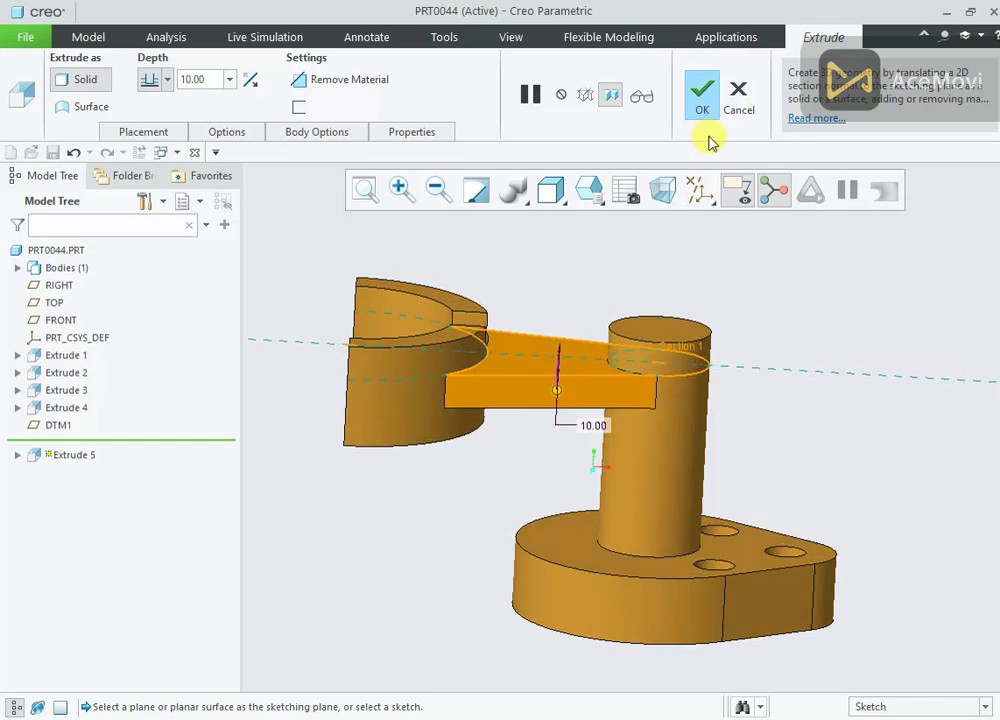
left_click(702, 95)
mouse_move(663, 275)
middle_mouse_down()
mouse_move(585, 284)
mouse_move(663, 281)
middle_mouse_up()
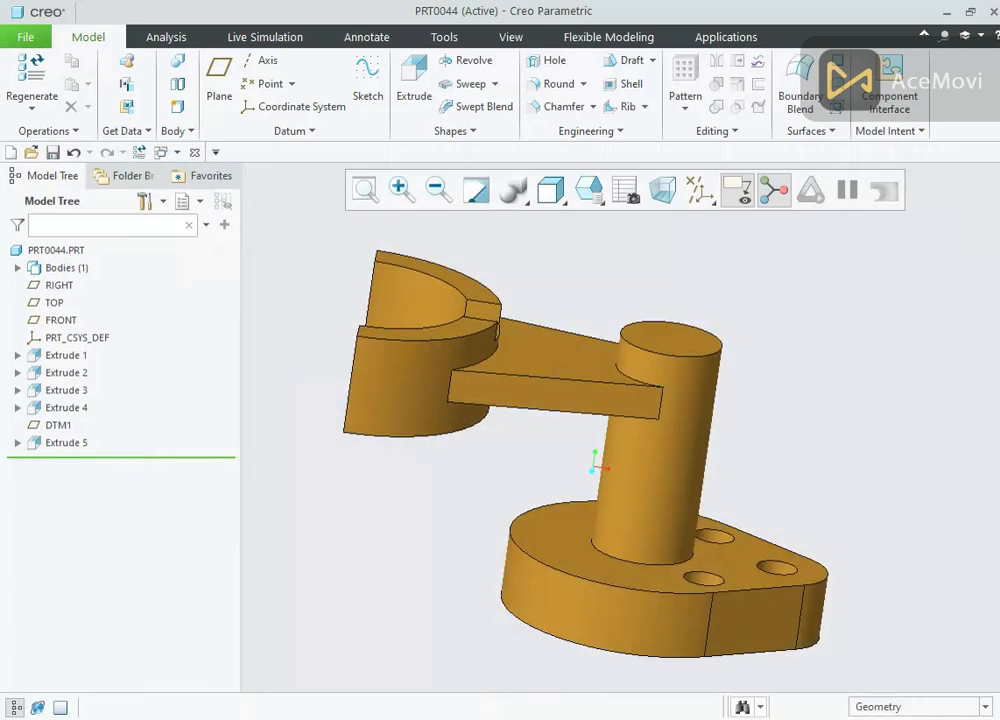
Step: Show the datum axes and place a simple 20 mm diameter hole on the boss's top face, coaxial with the boss axis
middle_click_drag(592, 546, 571, 544)
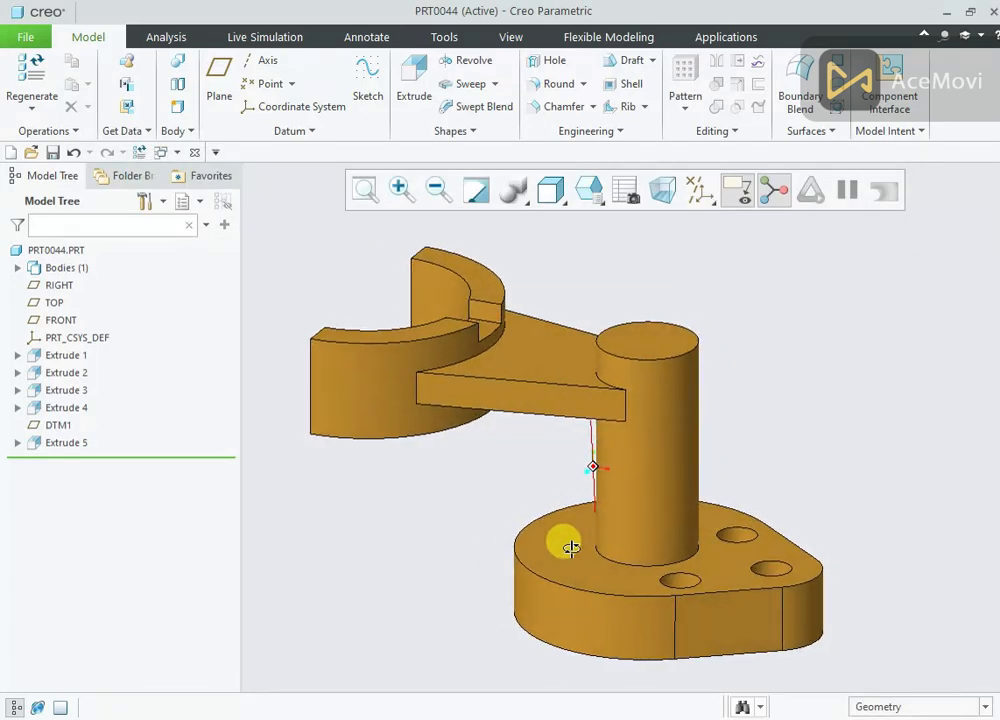
left_click(704, 210)
left_click(714, 239)
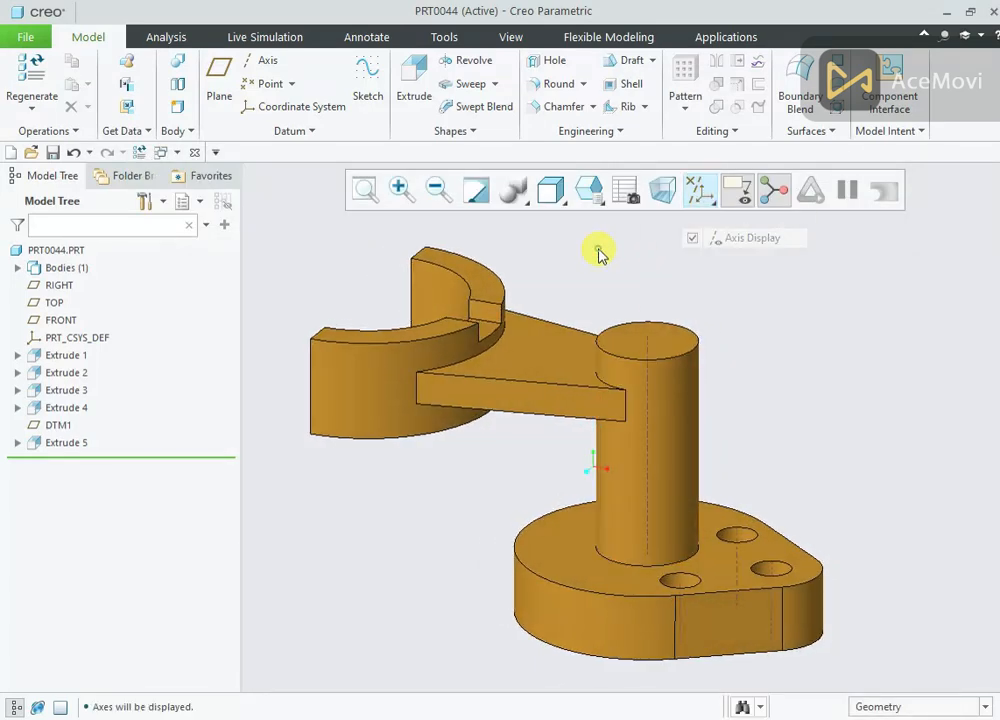
left_click(555, 61)
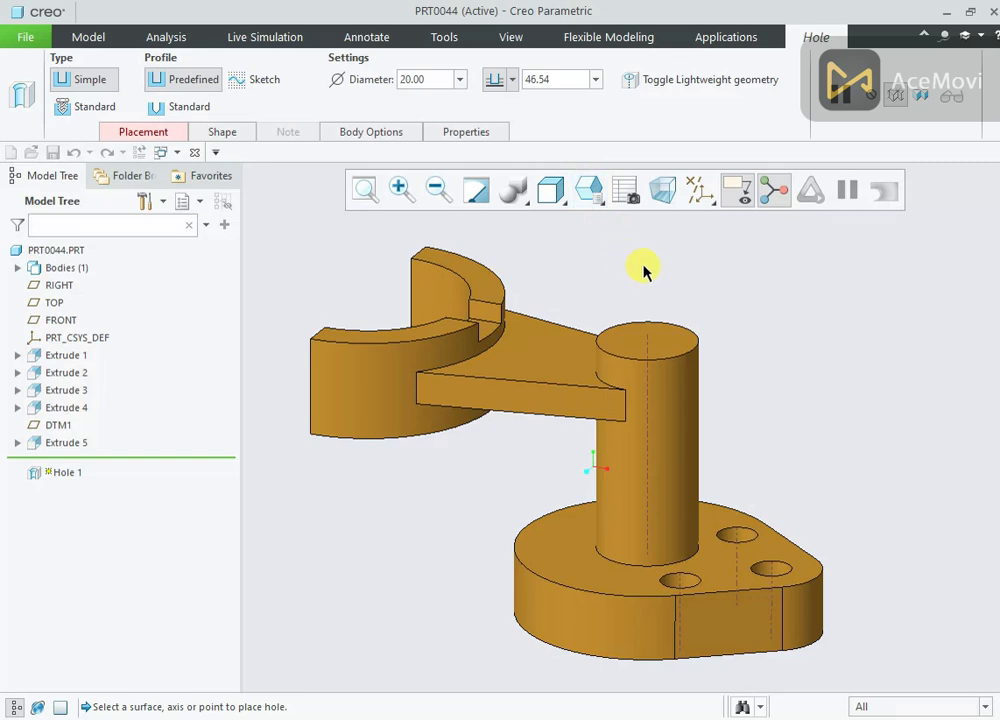
left_click(667, 350)
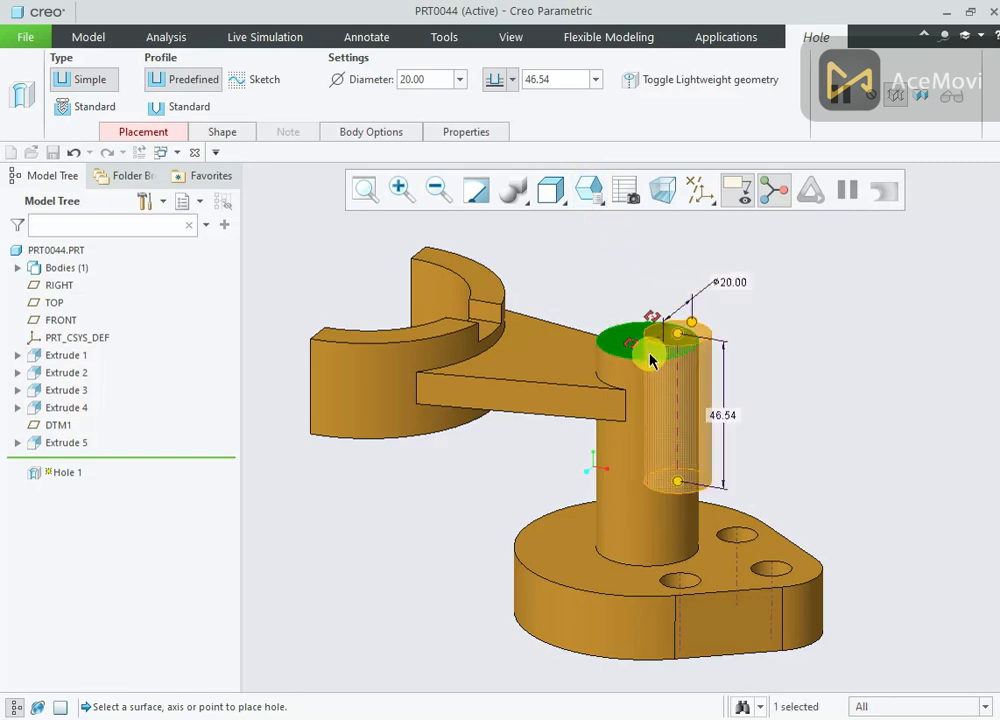
left_click(650, 360, "ctrl")
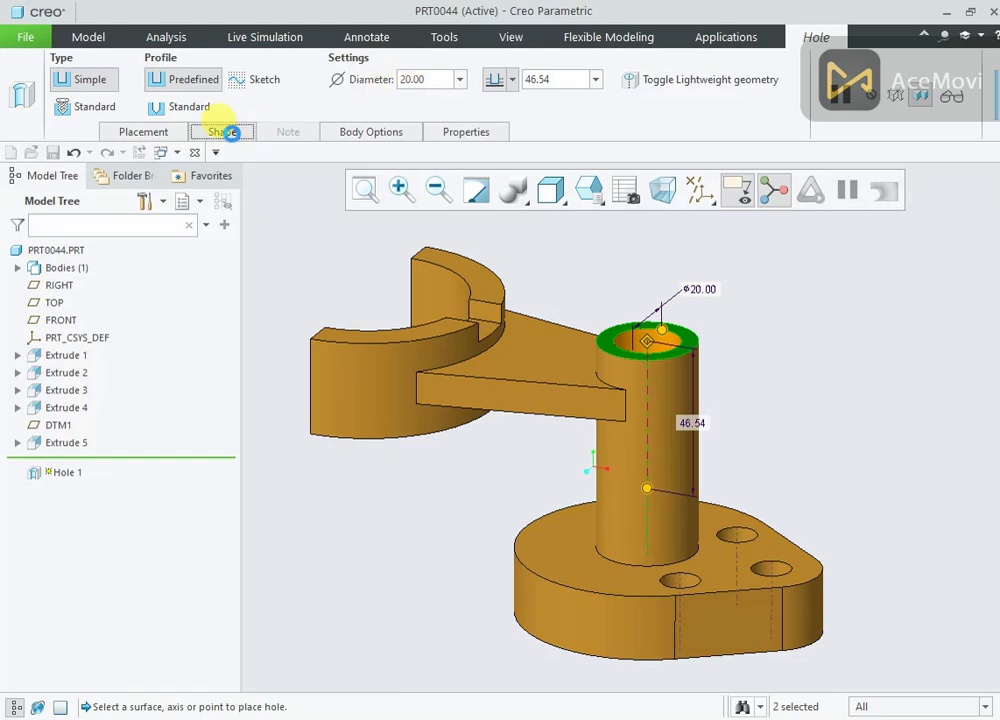
Step: Set the boss hole's depth option to To Next and finish the hole
left_click(226, 132)
left_click(400, 286)
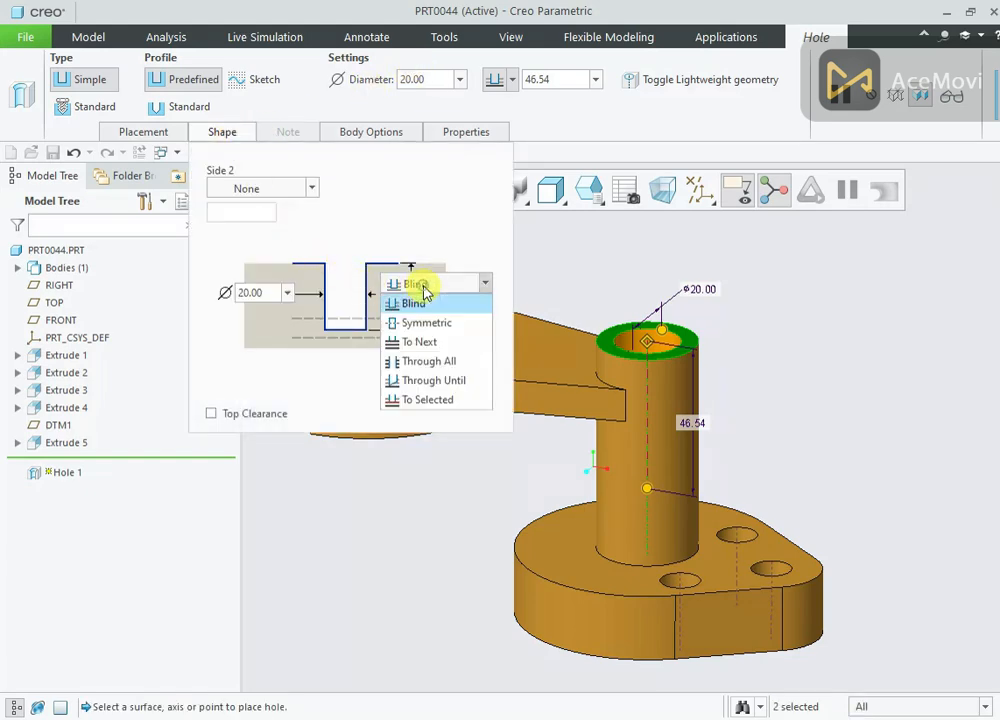
left_click(437, 350)
middle_click_drag(681, 393, 873, 343)
left_click(995, 105)
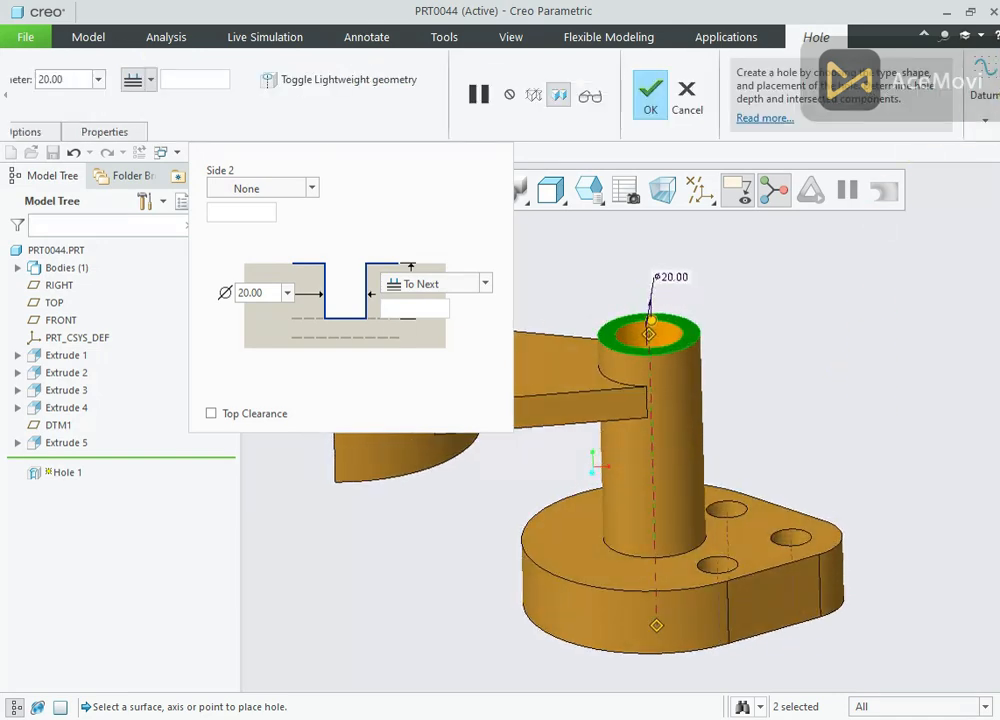
left_click(647, 95)
left_click(640, 278)
middle_click_drag(640, 278, 616, 264)
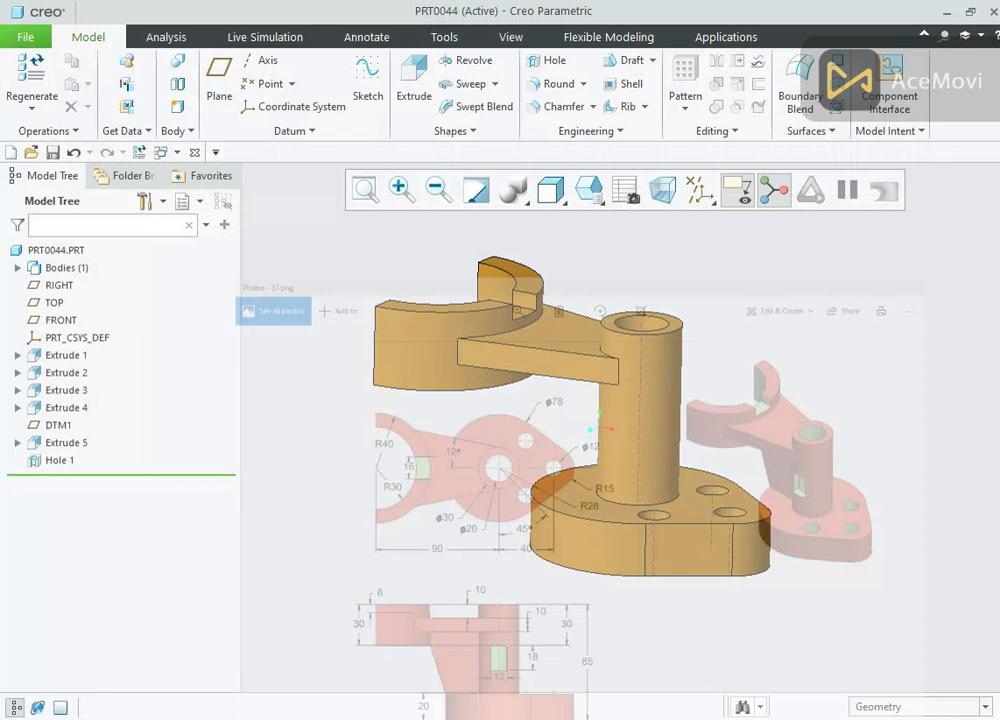
Step: Show the datum planes, start an extrude sketch on the FRONT plane, and hide the planes again
left_click(710, 200)
left_click(693, 296)
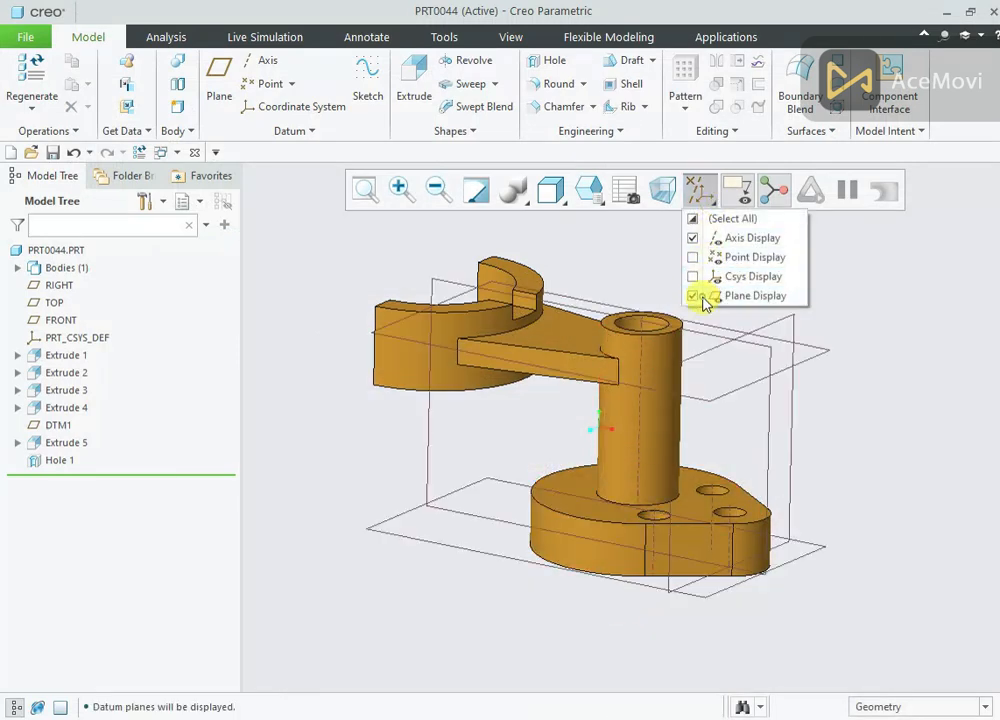
left_click(832, 310)
left_click(797, 305)
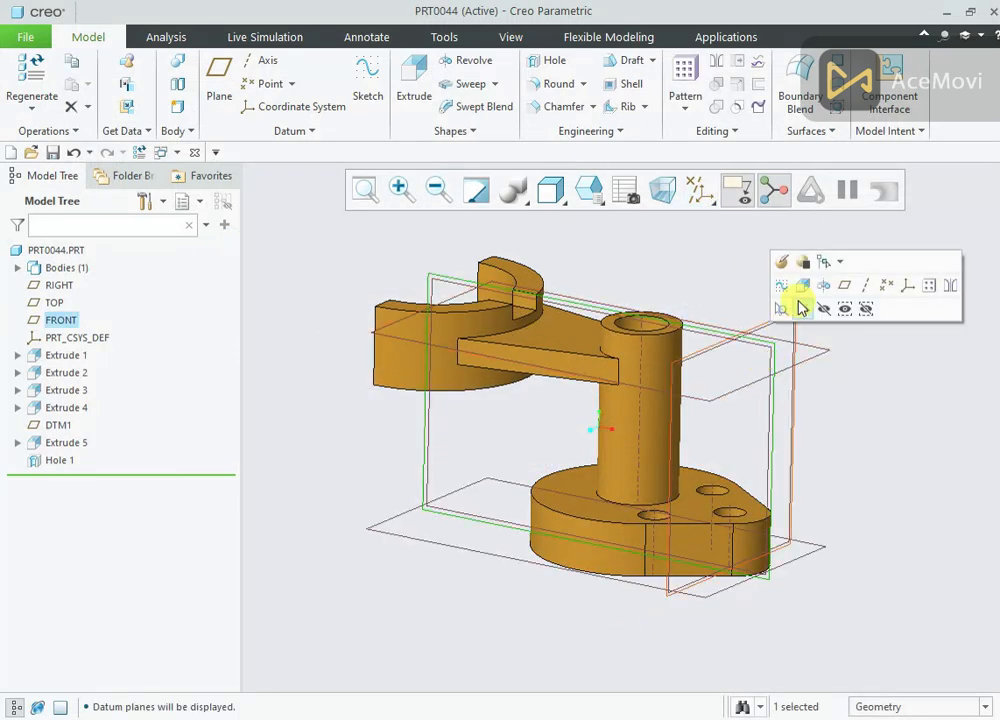
left_click(801, 288)
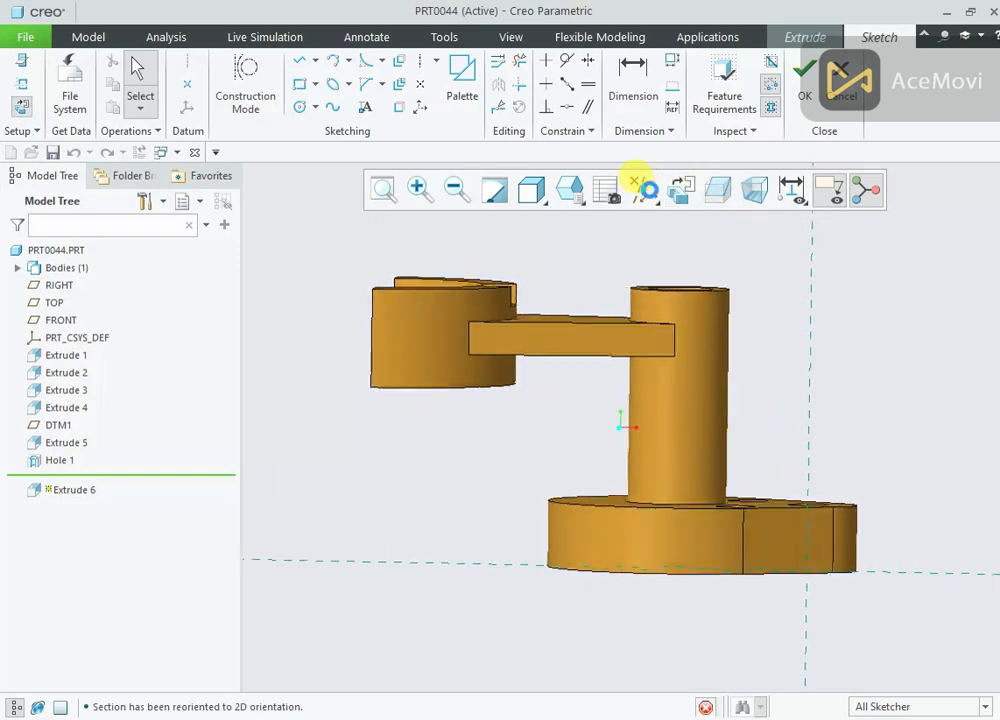
left_click(646, 192)
left_click(663, 296)
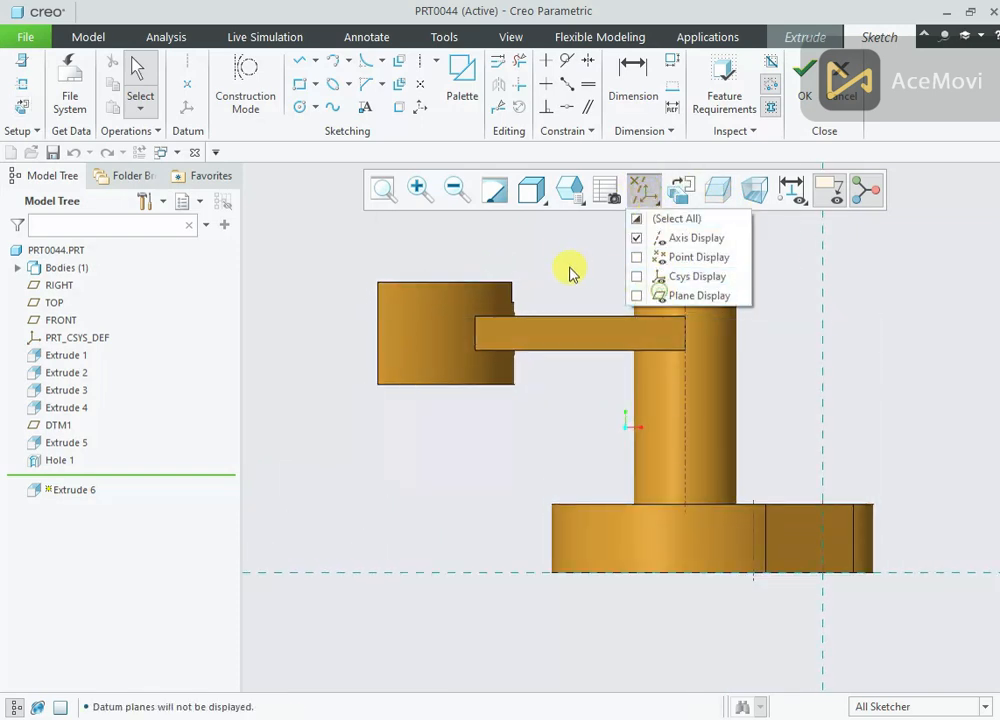
Step: Sketch a rectangle about 16 mm square across the boss axis, between the arm and the base
right_click(567, 272)
left_click(626, 292)
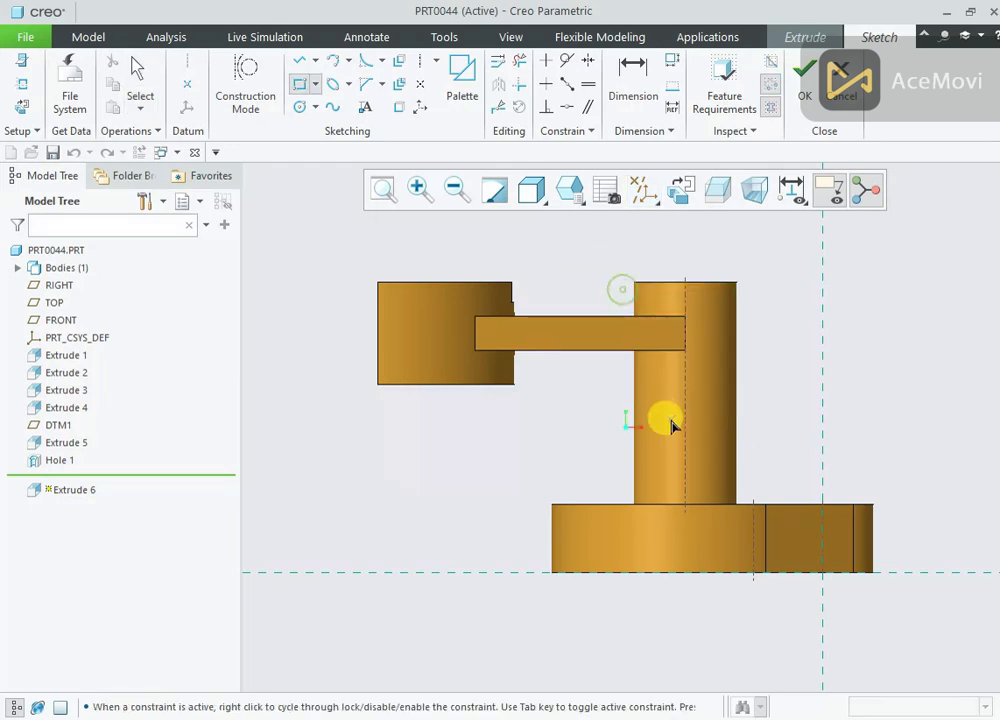
left_click(762, 458)
middle_click(770, 456)
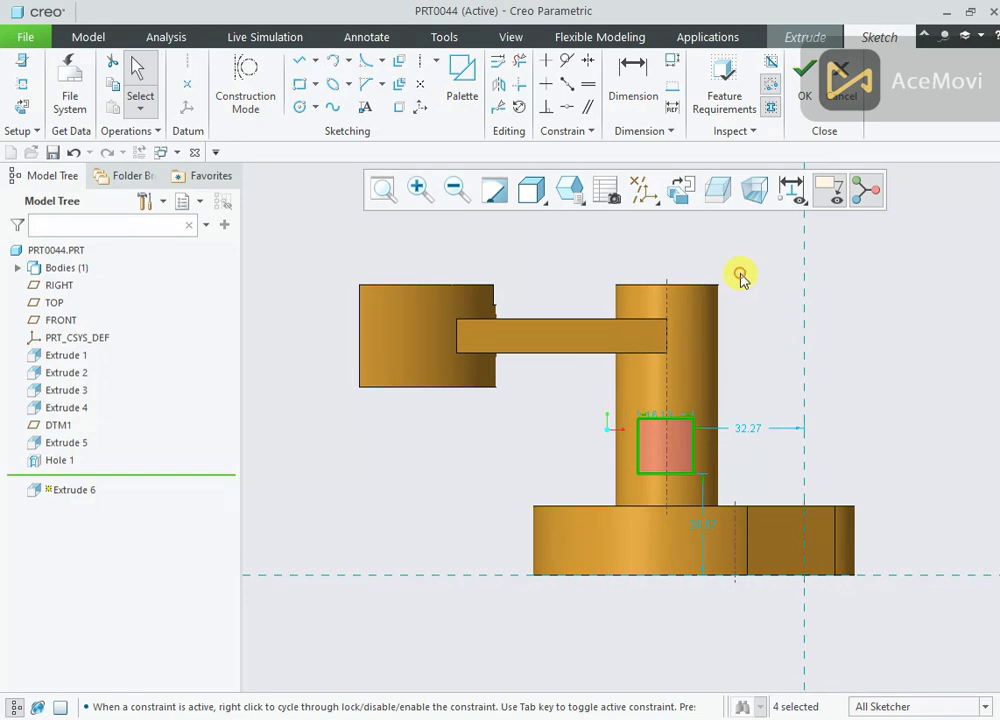
Step: Dimension the rectangle's upper edge from the boss's top face and set the distance to 30 mm
right_click(740, 276)
left_click(927, 308)
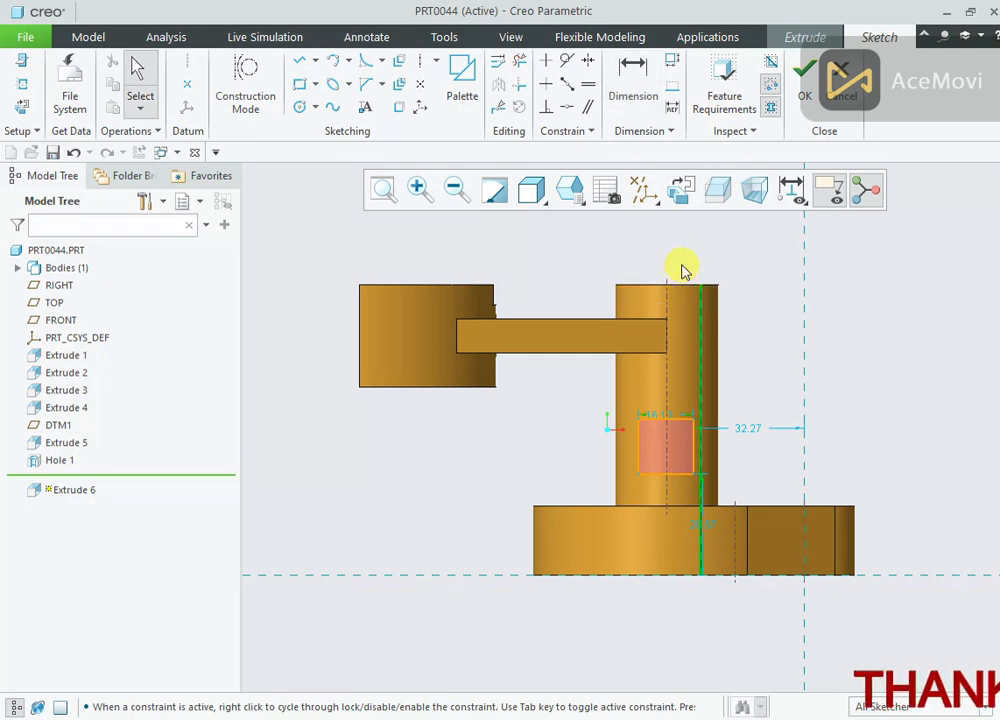
right_click(683, 263)
left_click(868, 290)
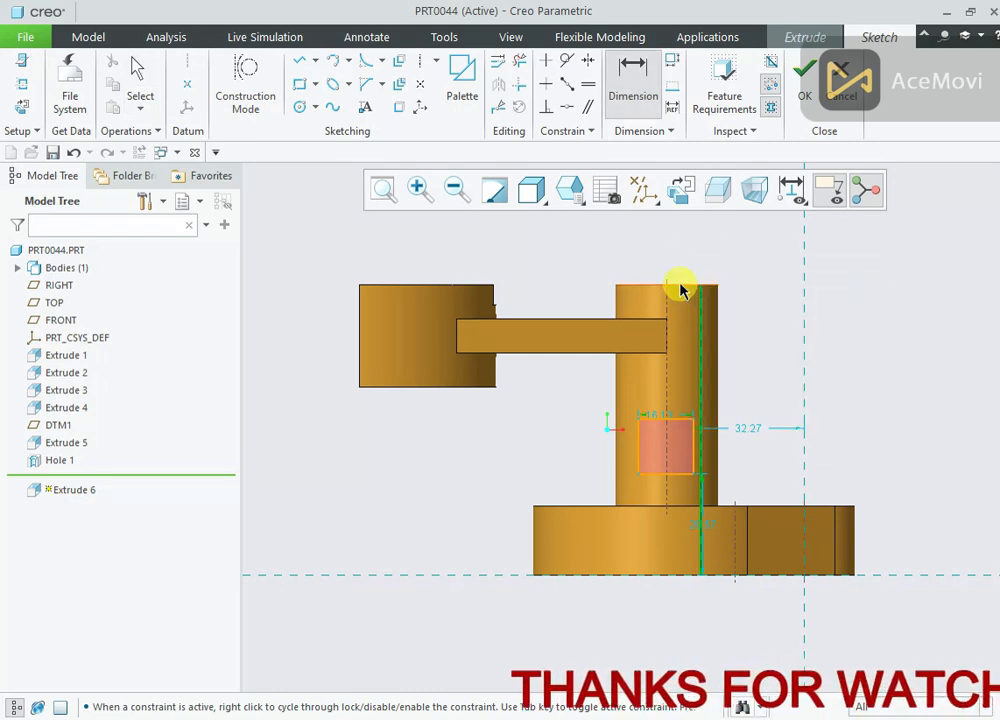
left_click(680, 286)
left_click(679, 418)
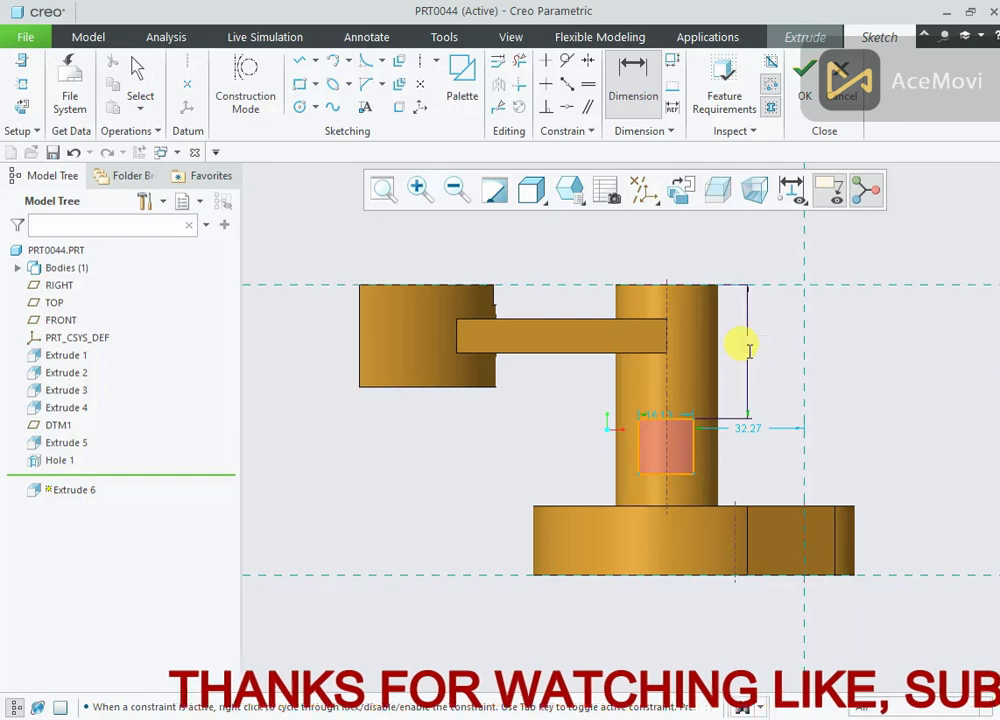
middle_click(743, 347)
type("30")
key("Return")
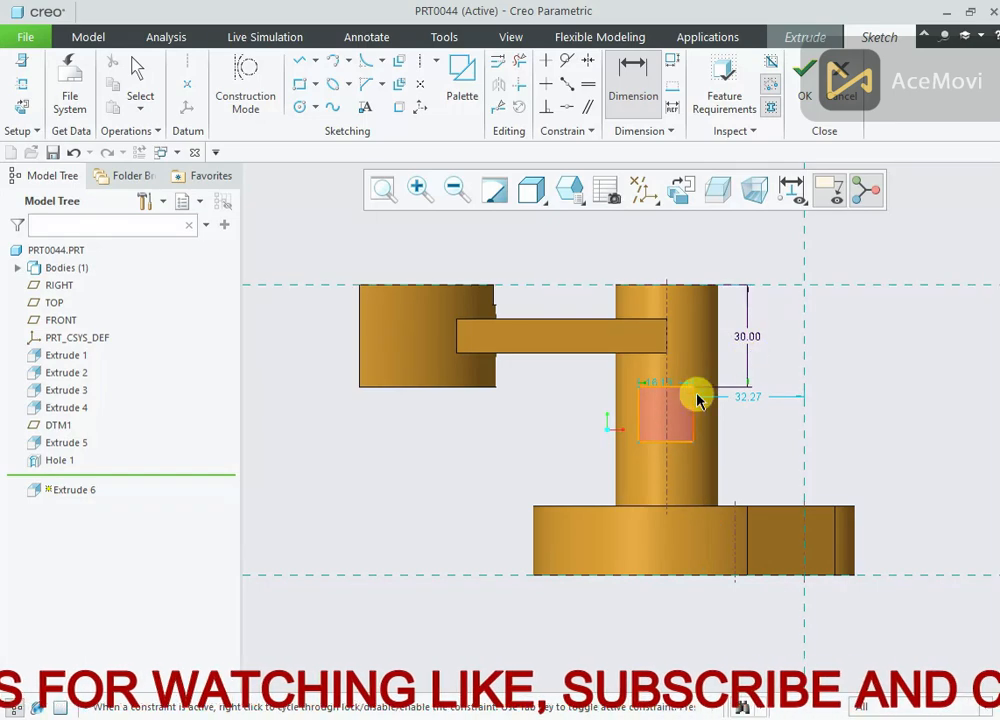
Step: Dimension the window rectangle's width and set it to 12 mm
left_click(666, 386)
middle_click(565, 423)
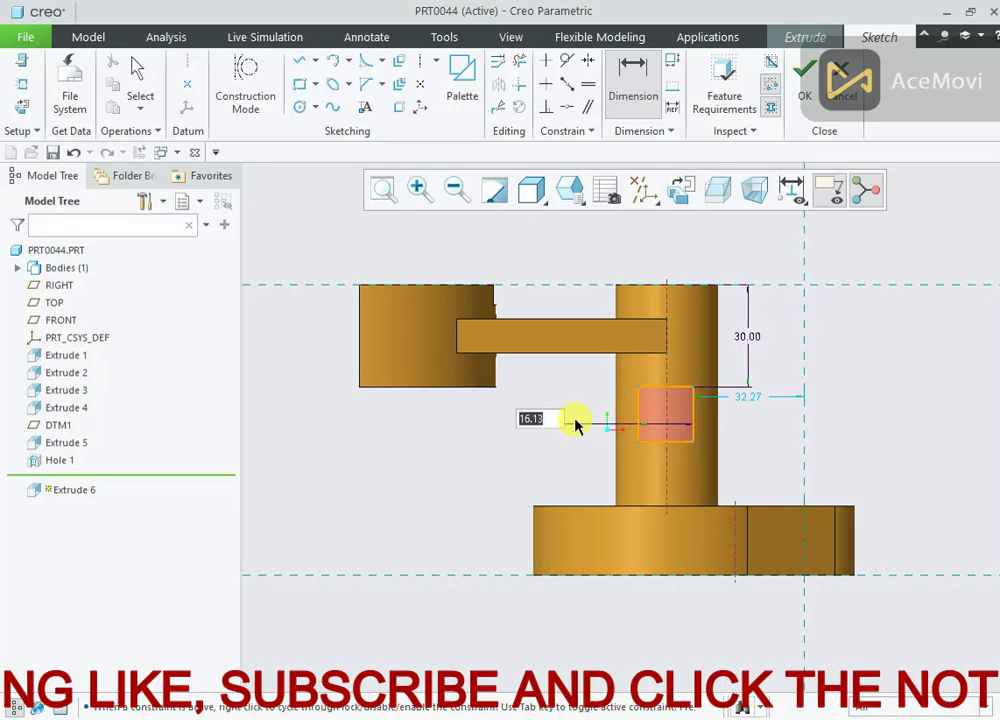
type("12")
key("Return")
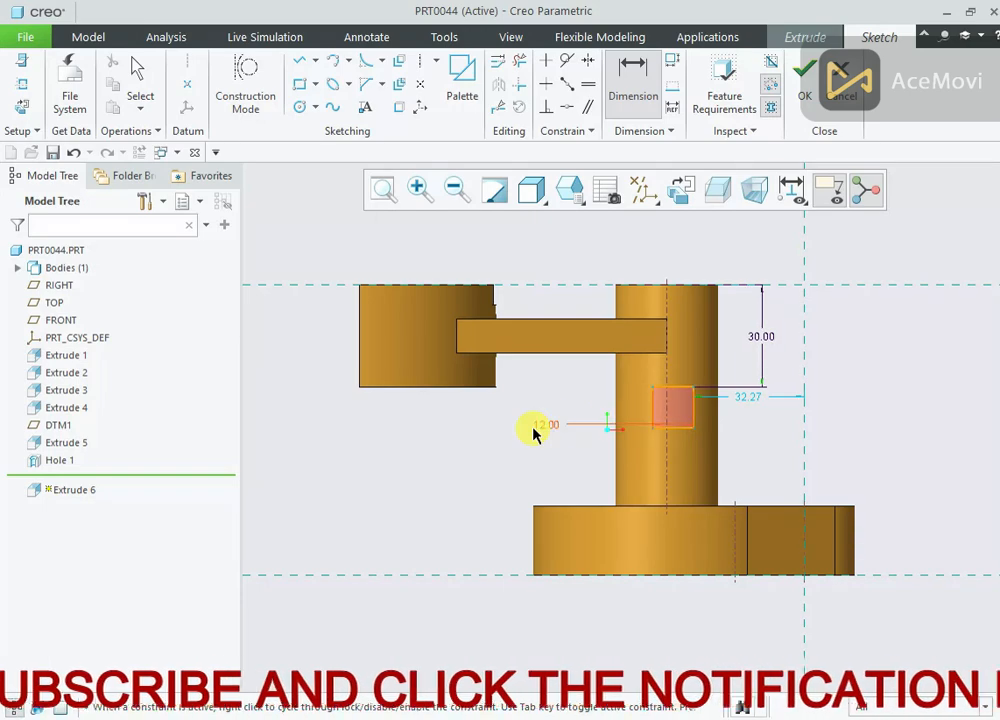
Step: Dimension the window rectangle's height, delete the conflicting Equal lengths constraint, and set the height to 18 mm
left_click(696, 408)
middle_click(741, 406)
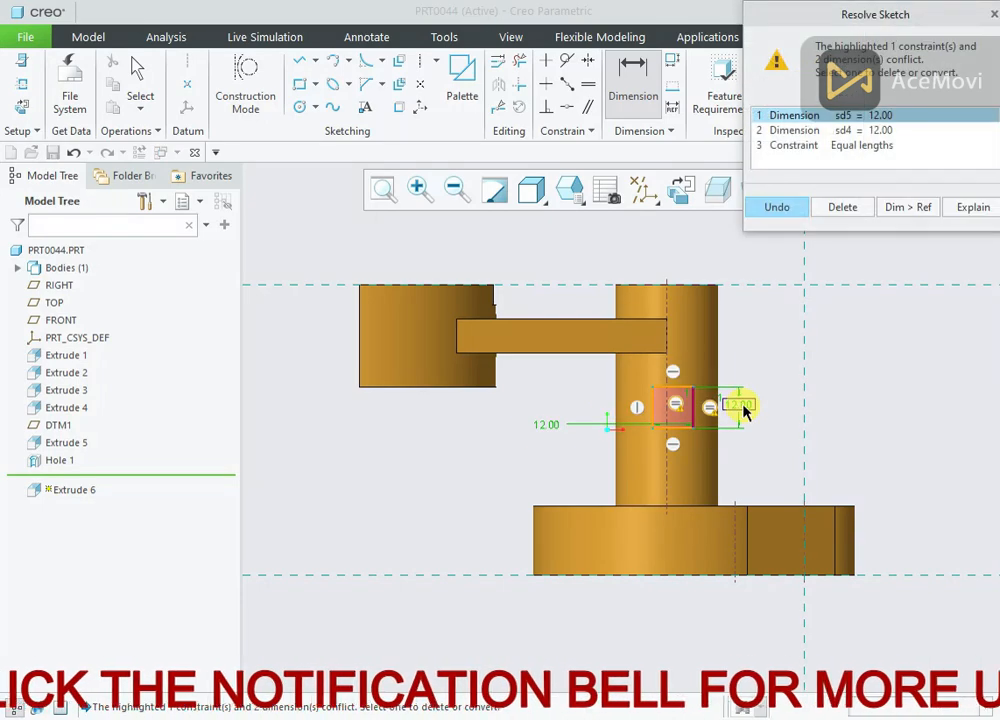
left_click(862, 146)
left_click(845, 207)
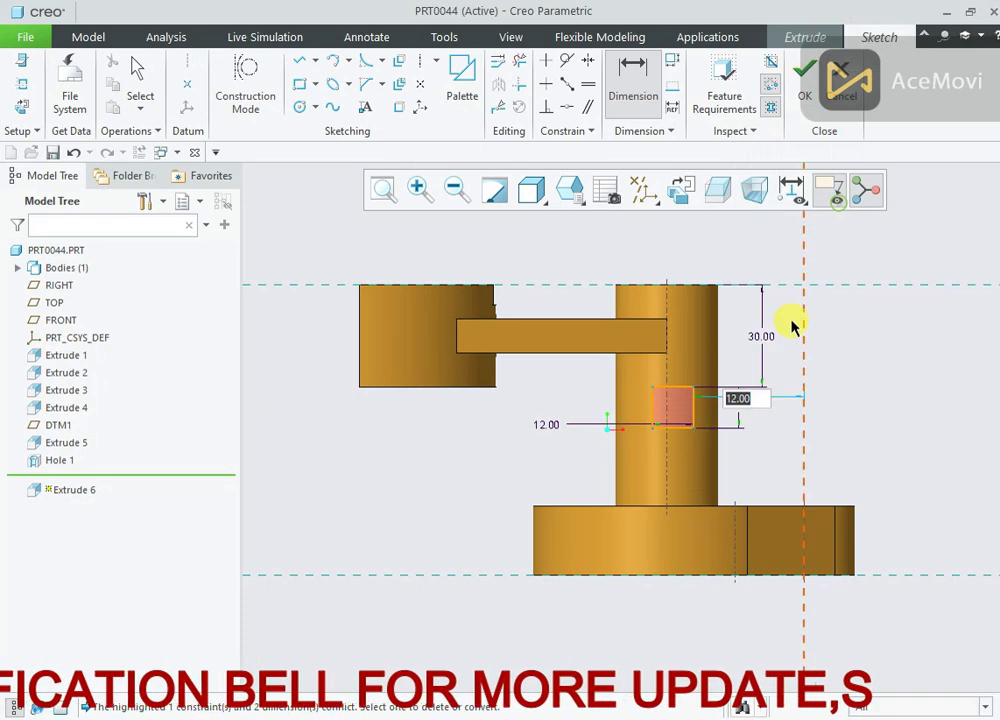
type("18")
key("Return")
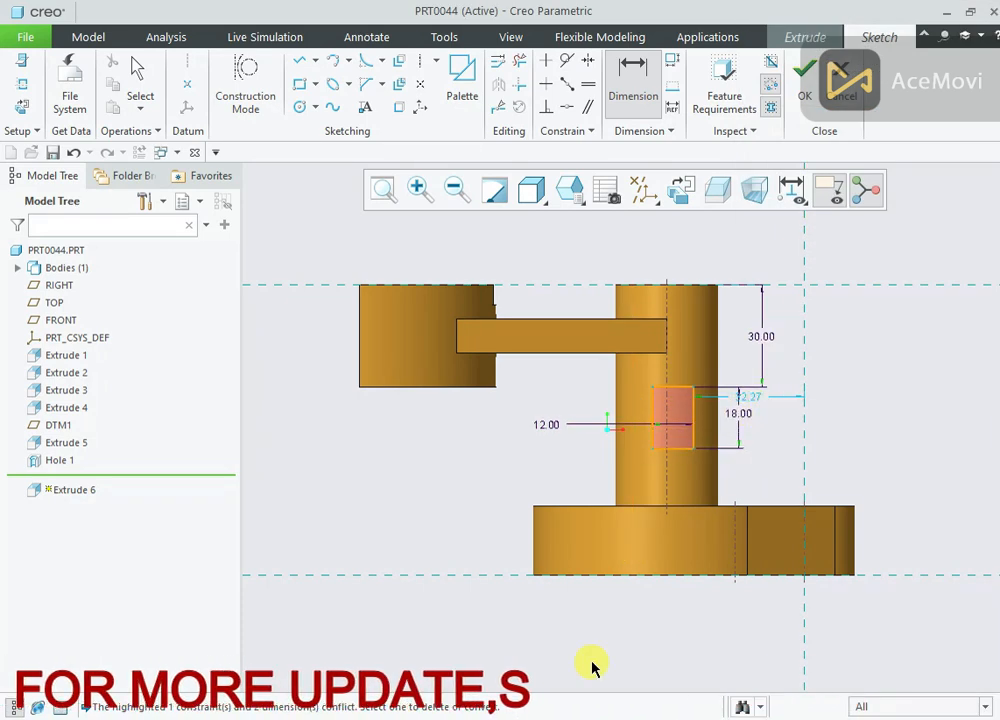
Step: Check the window in reference drawing 37.png and make the rectangle's upper corners symmetric about the boss axis
left_click(548, 716)
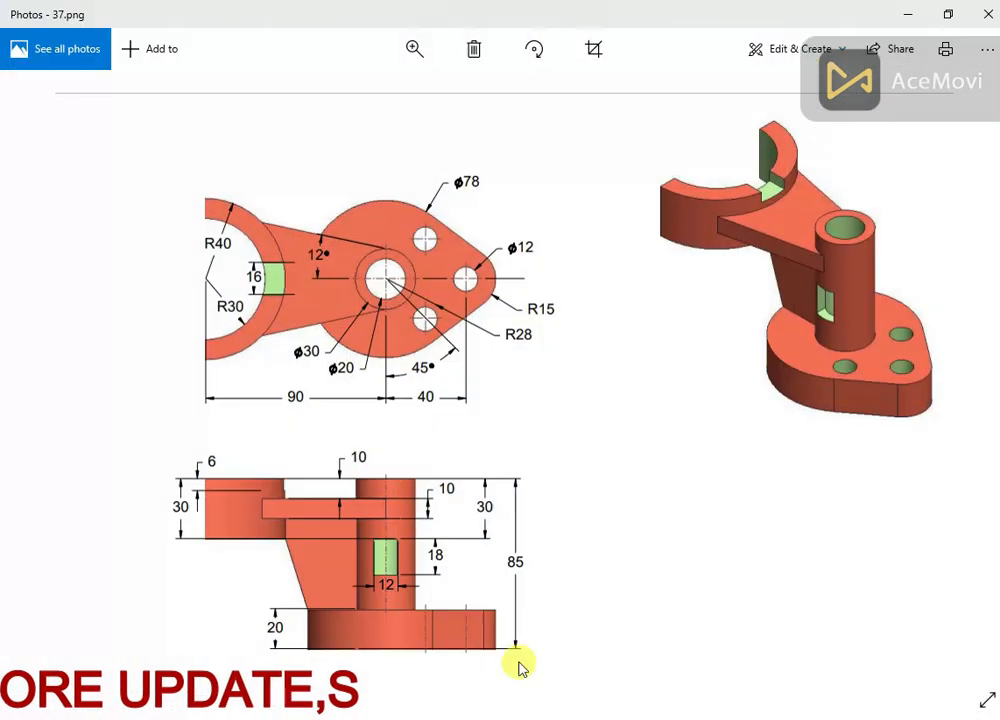
left_click(548, 716)
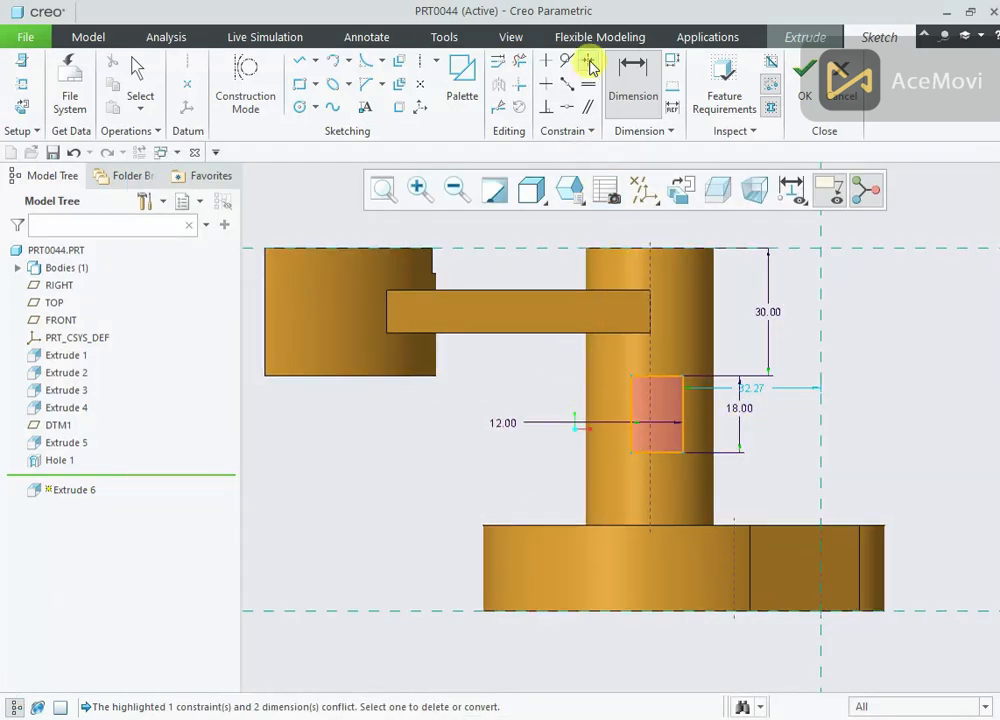
left_click(589, 61)
left_click(632, 379)
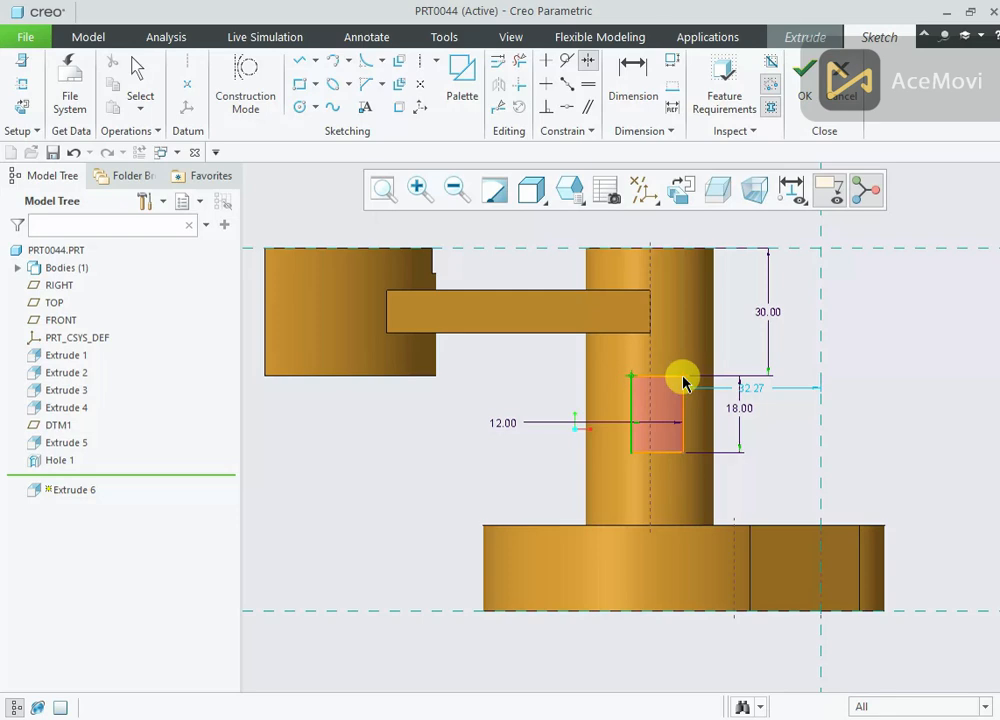
mouse_move(661, 364)
middle_mouse_down()
mouse_move(743, 393)
mouse_move(724, 420)
middle_mouse_up()
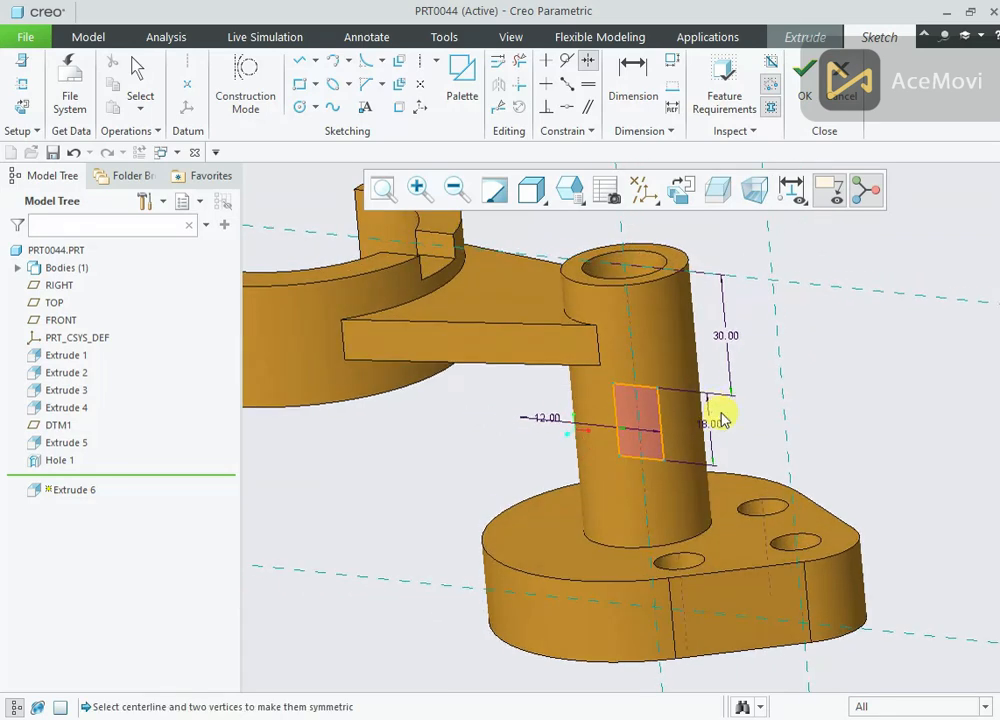
Step: Finish the sketch and extrude the rectangle with Remove Material to the To Next depth, cutting the window into the boss
left_click(805, 95)
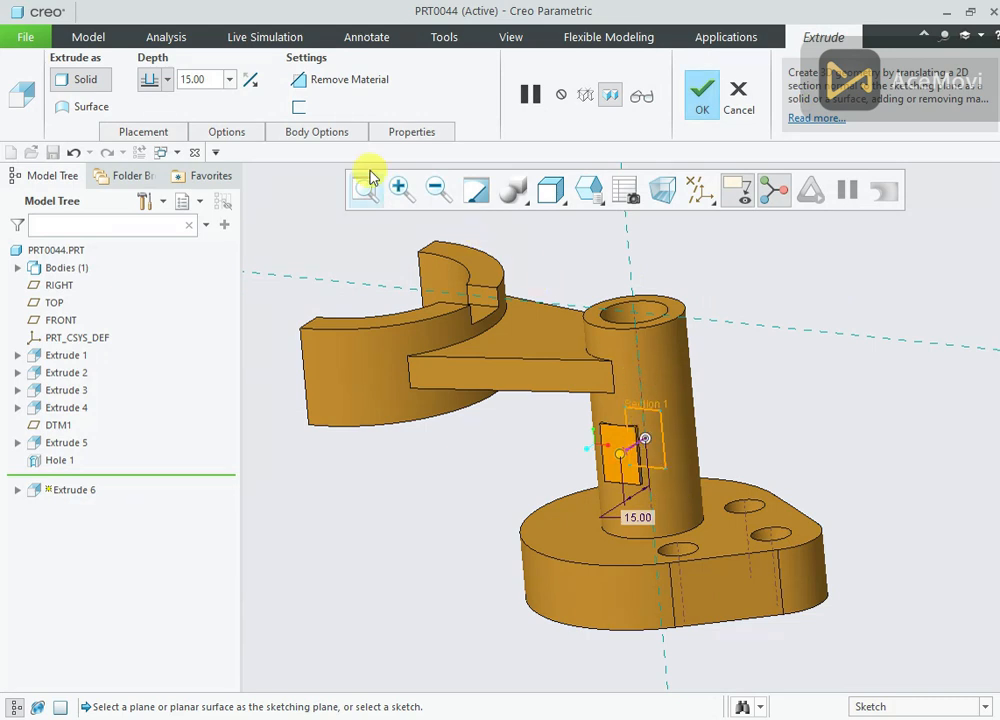
left_click(224, 131)
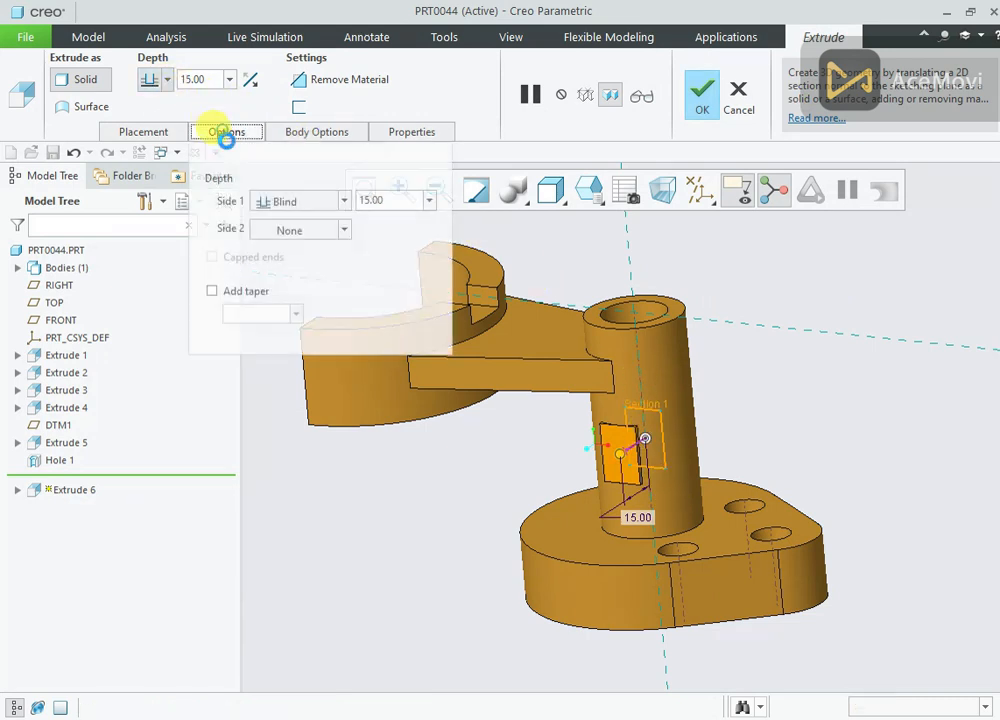
left_click(300, 203)
left_click(293, 260)
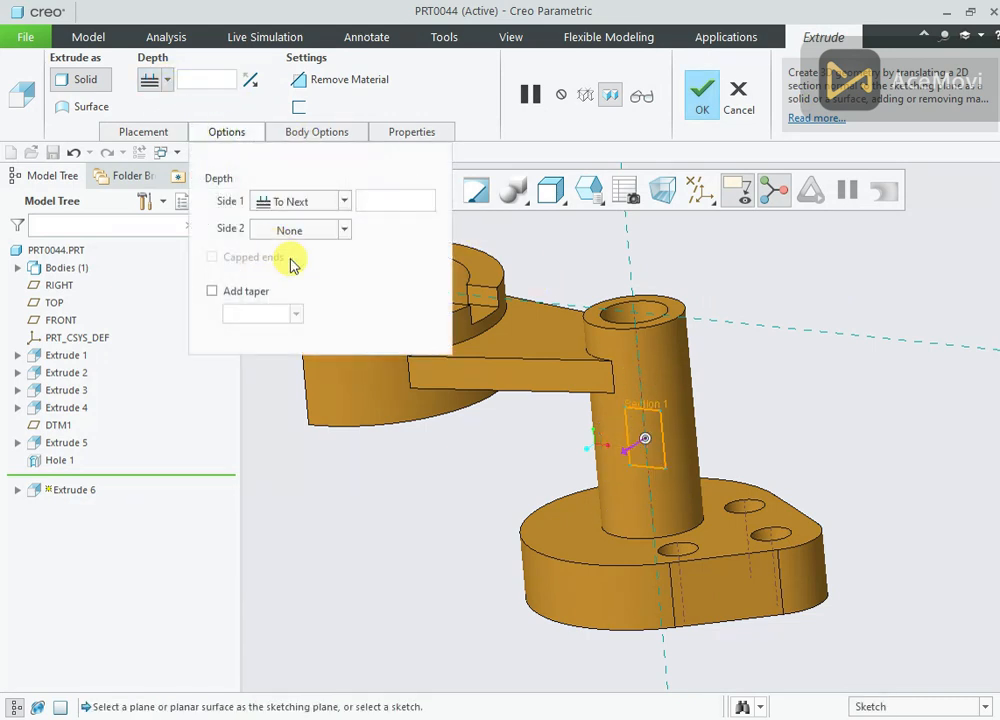
left_click(333, 80)
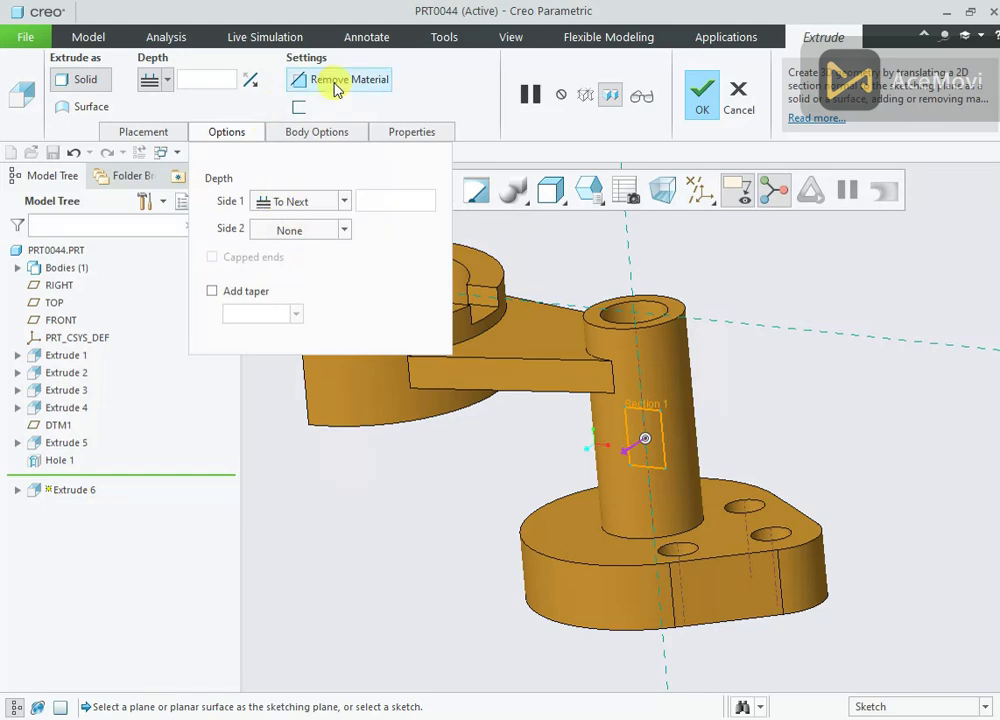
left_click(706, 97)
middle_click_drag(728, 301, 770, 297)
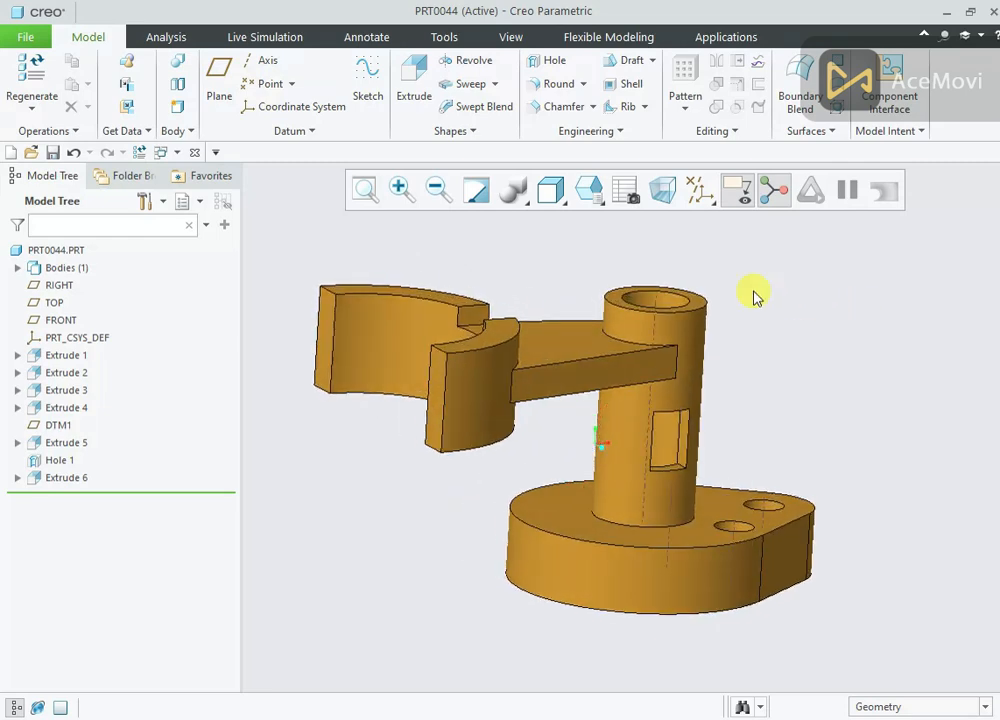
Step: Apply the white appearance to the half-ring's surfaces and the boss bore, picking them as intent surfaces
left_click(505, 36)
left_click(160, 110)
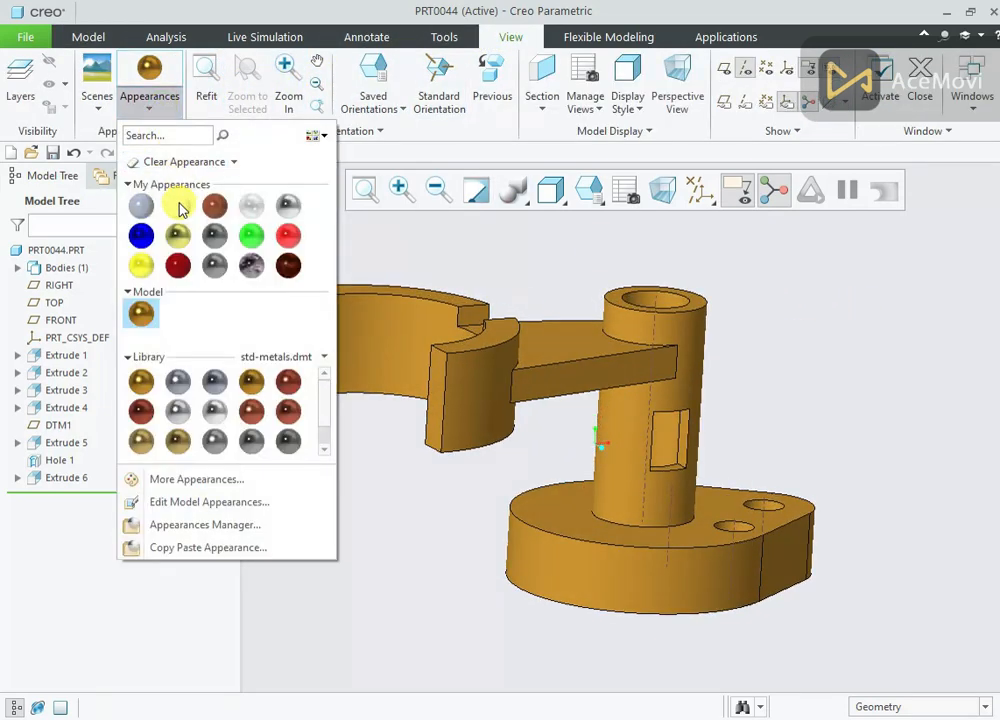
left_click(179, 205)
left_click(885, 707)
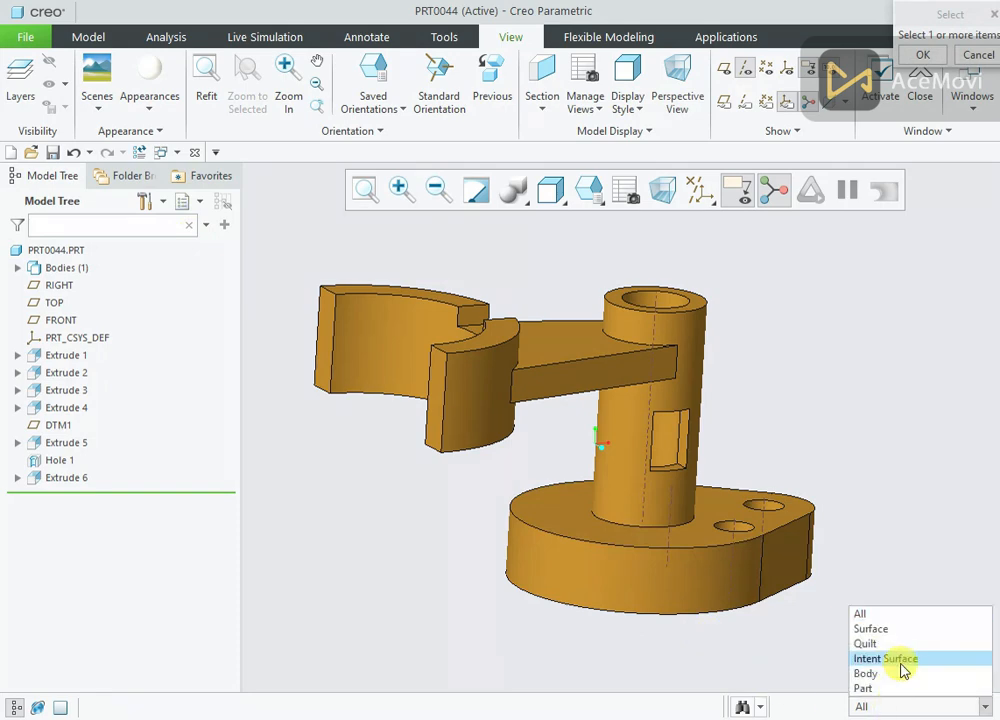
left_click(895, 661)
left_click(456, 300)
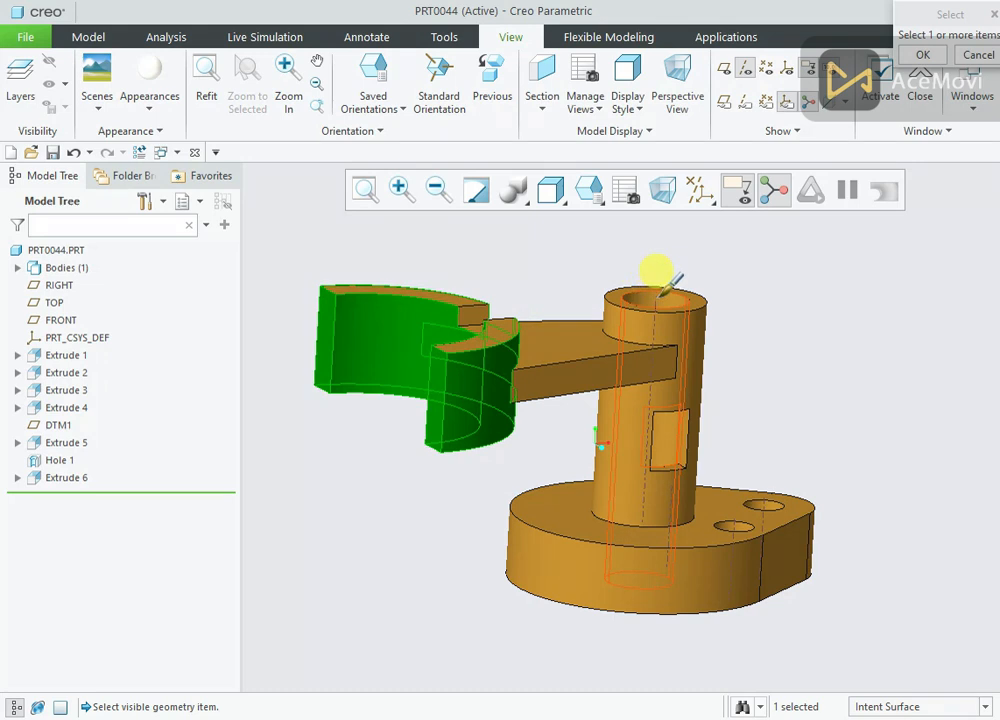
left_click(680, 378, "ctrl")
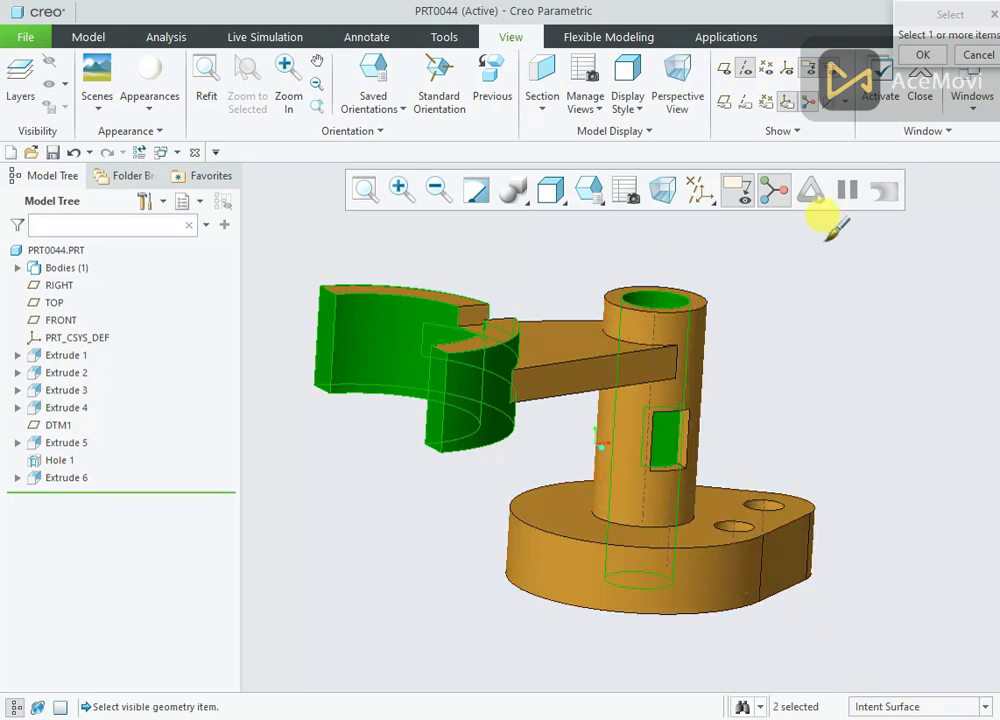
left_click(921, 55)
middle_click_drag(728, 410, 716, 418)
Step: Apply the model's original golden-brown appearance to the half-ring's outer curved surface
left_click(150, 108)
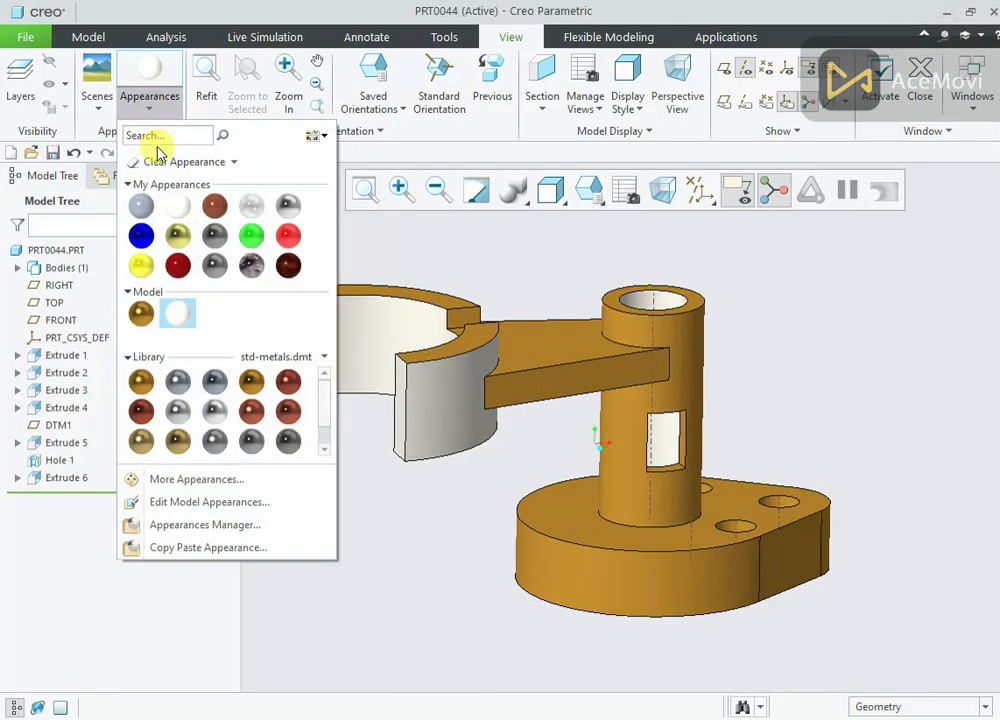
left_click(141, 313)
left_click(465, 385)
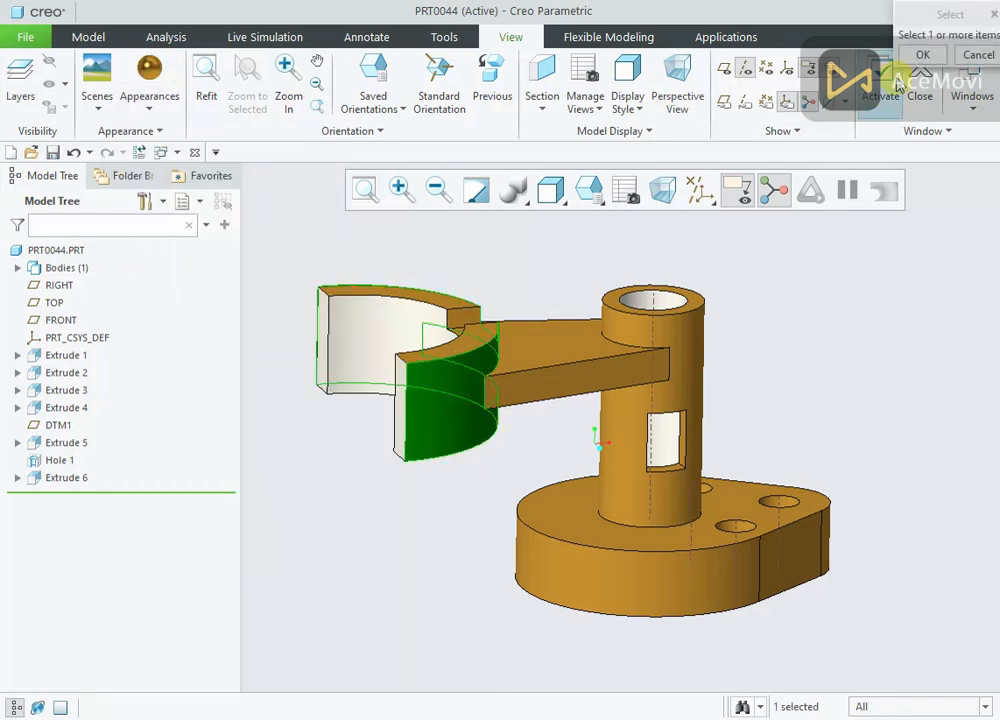
left_click(922, 55)
mouse_move(840, 335)
middle_mouse_down()
mouse_move(797, 330)
mouse_move(844, 327)
middle_mouse_up()
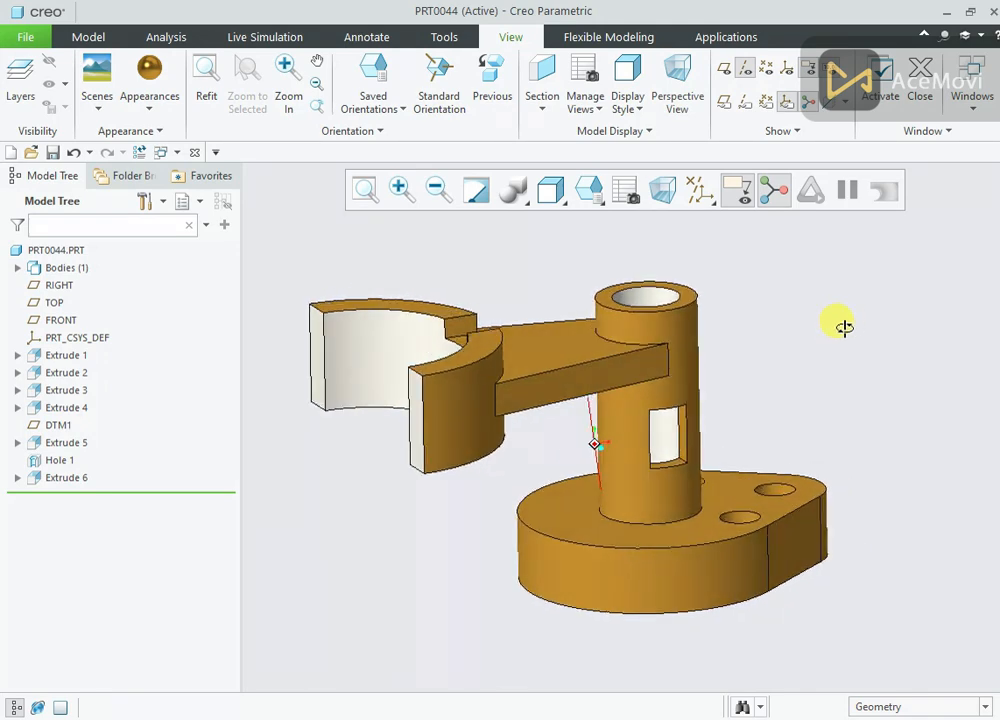
Step: Start applying the white appearance and pick the four inner side faces of the boss window
left_click(150, 100)
left_click(143, 203)
scroll(535, 389, "down", 3)
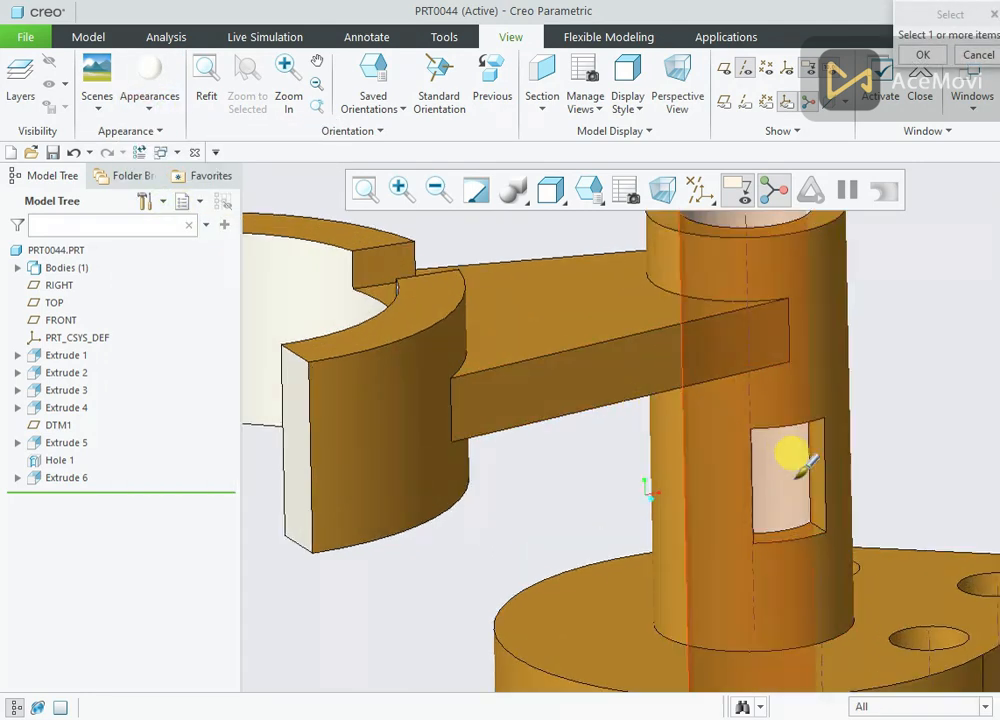
scroll(610, 383, "up", 2)
left_click(743, 443)
middle_click_drag(743, 443, 666, 438)
left_click(725, 487, "ctrl")
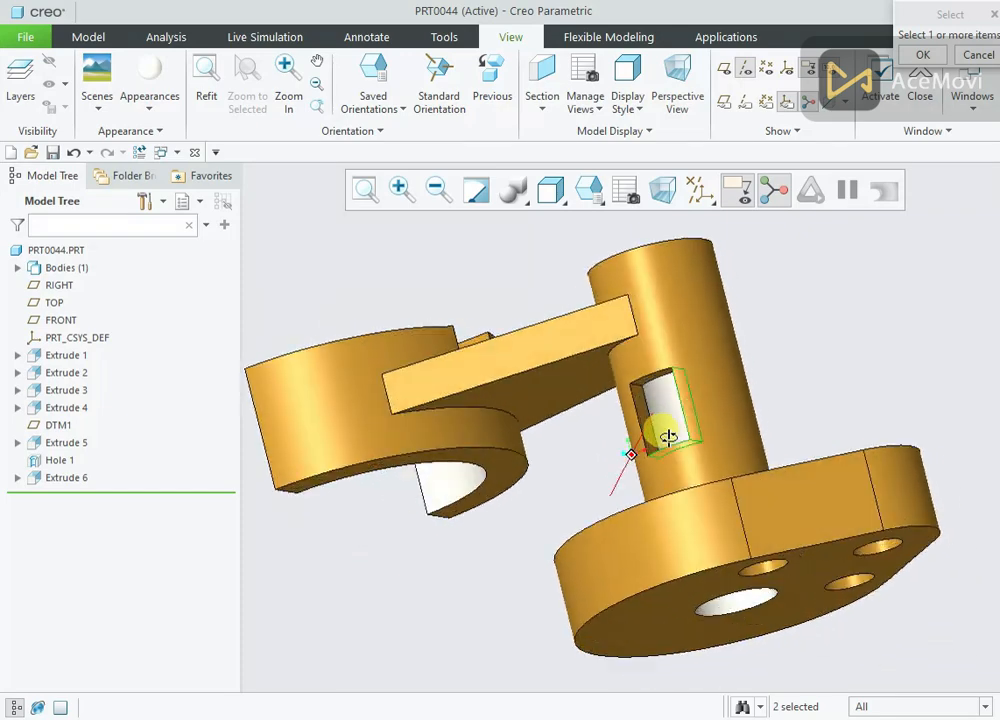
left_click(648, 408, "ctrl")
left_click(665, 365, "ctrl")
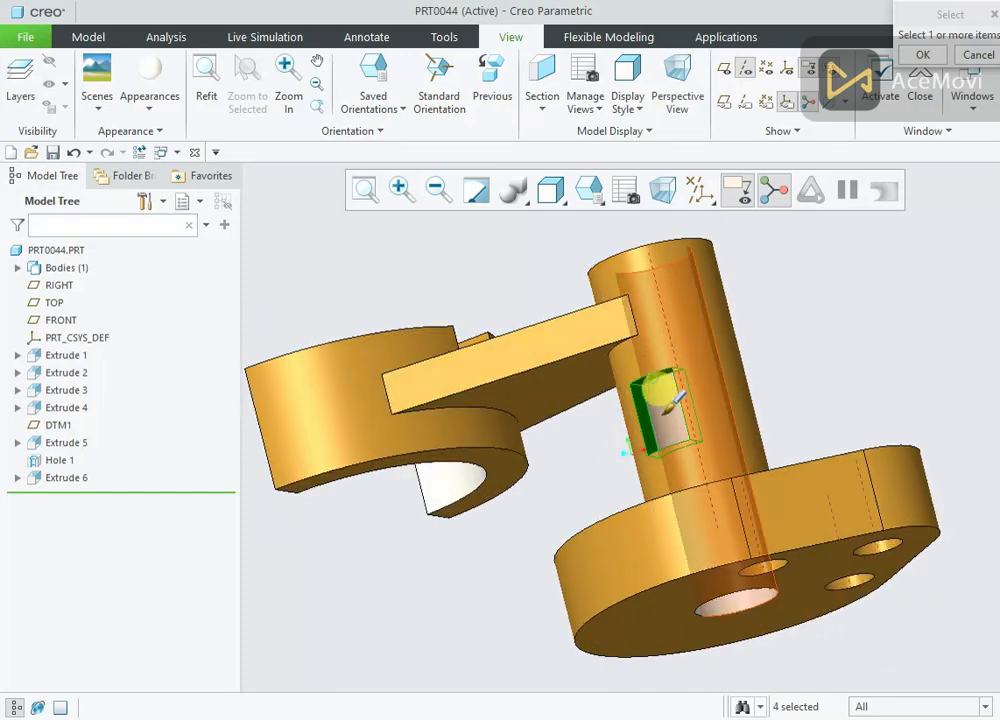
middle_click_drag(665, 365, 695, 518)
Step: Add the wall surfaces of the three base holes to the selection and apply the white appearance
left_click(798, 597, "ctrl")
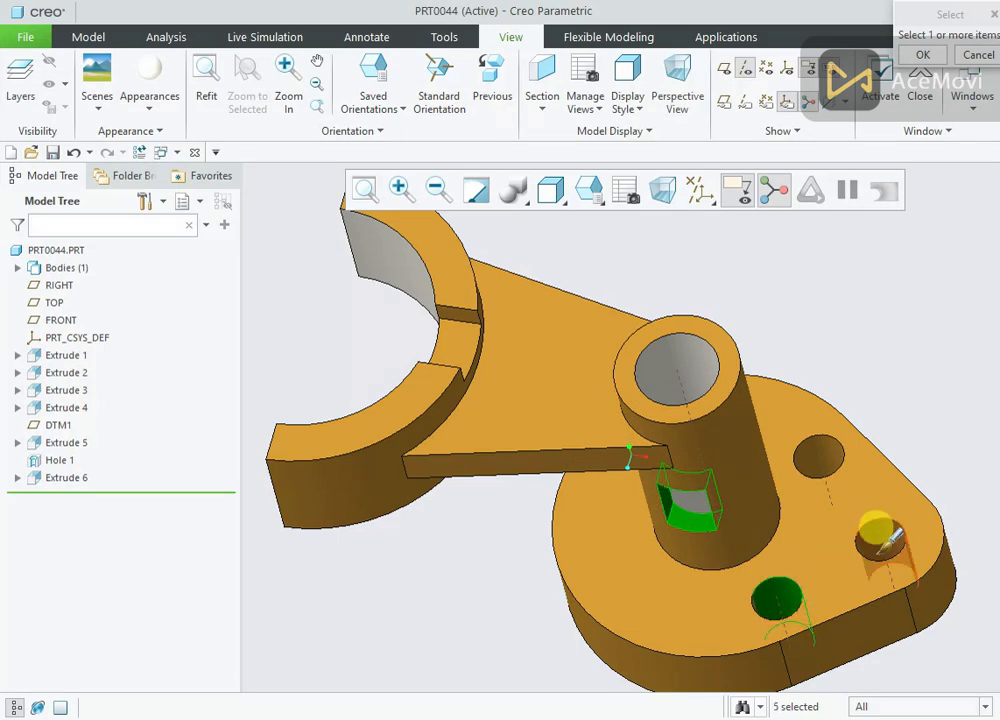
left_click(893, 520, "ctrl")
middle_click_drag(838, 435, 515, 610)
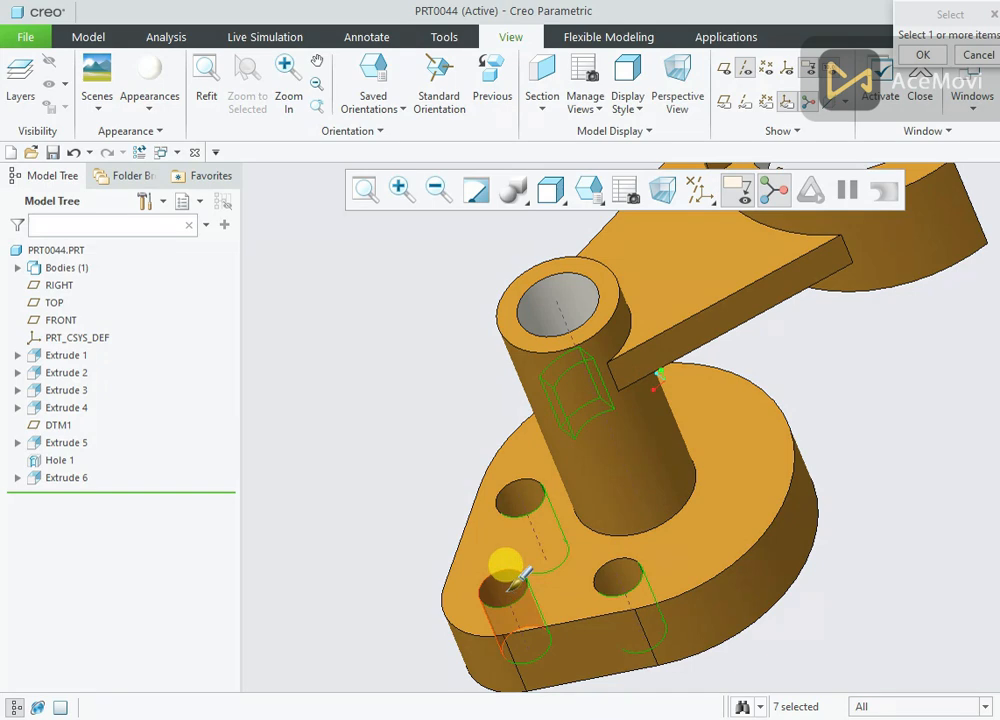
left_click(505, 585, "ctrl")
left_click(515, 495, "ctrl")
left_click(622, 568, "ctrl")
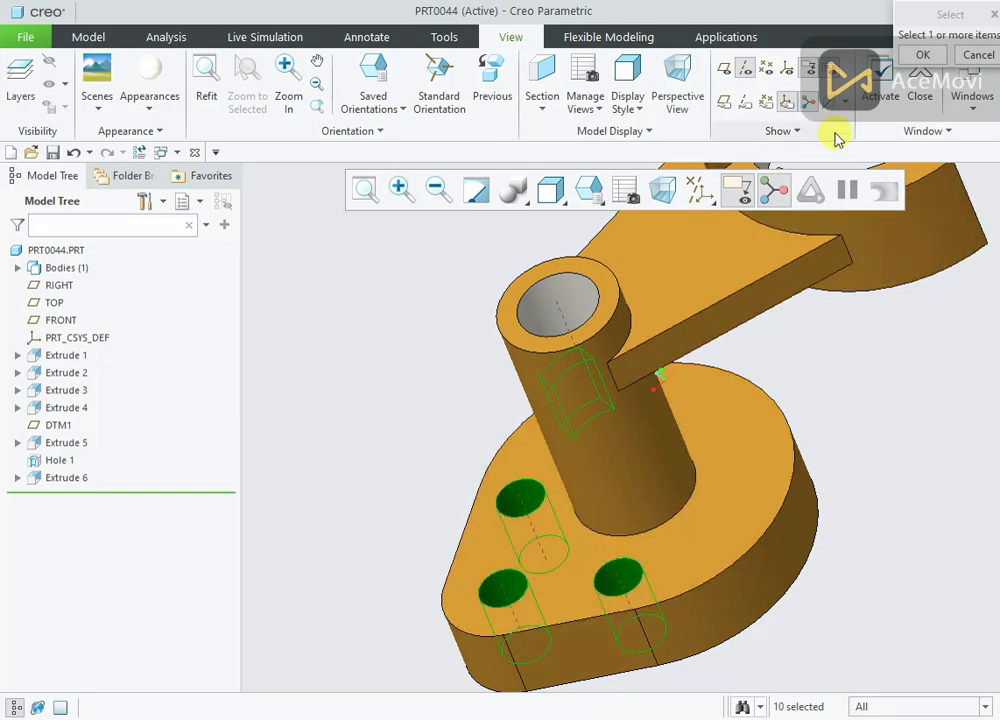
left_click(922, 55)
middle_click_drag(576, 462, 850, 330)
middle_click_drag(784, 356, 338, 372)
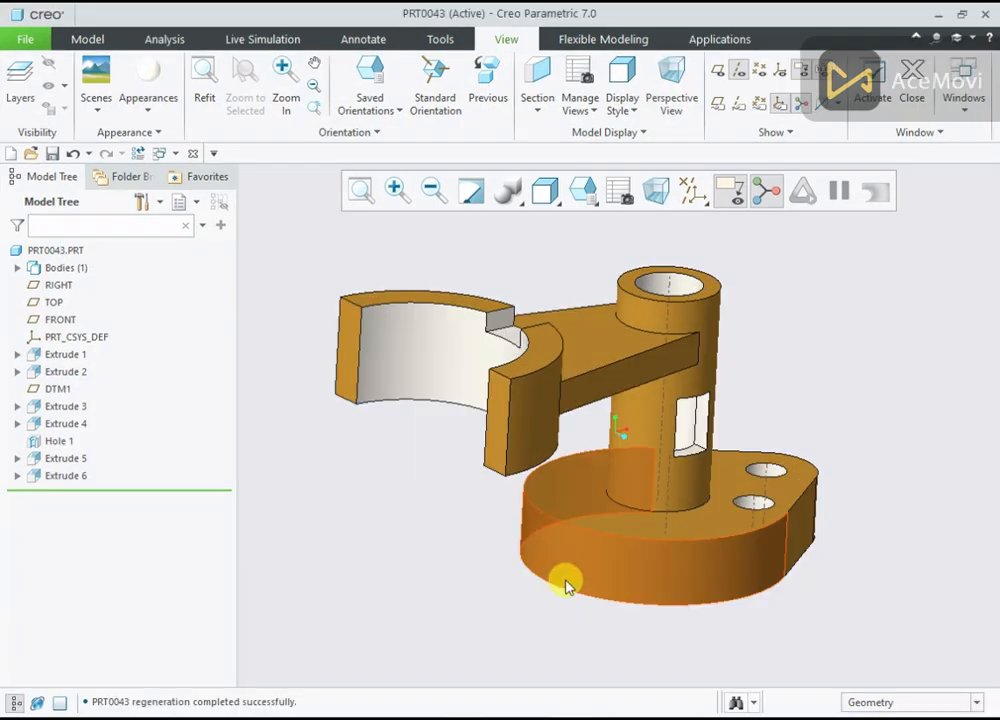
Step: Show the datum planes and start a Profile Rib sketch on the FRONT plane
middle_click_drag(567, 584, 529, 571)
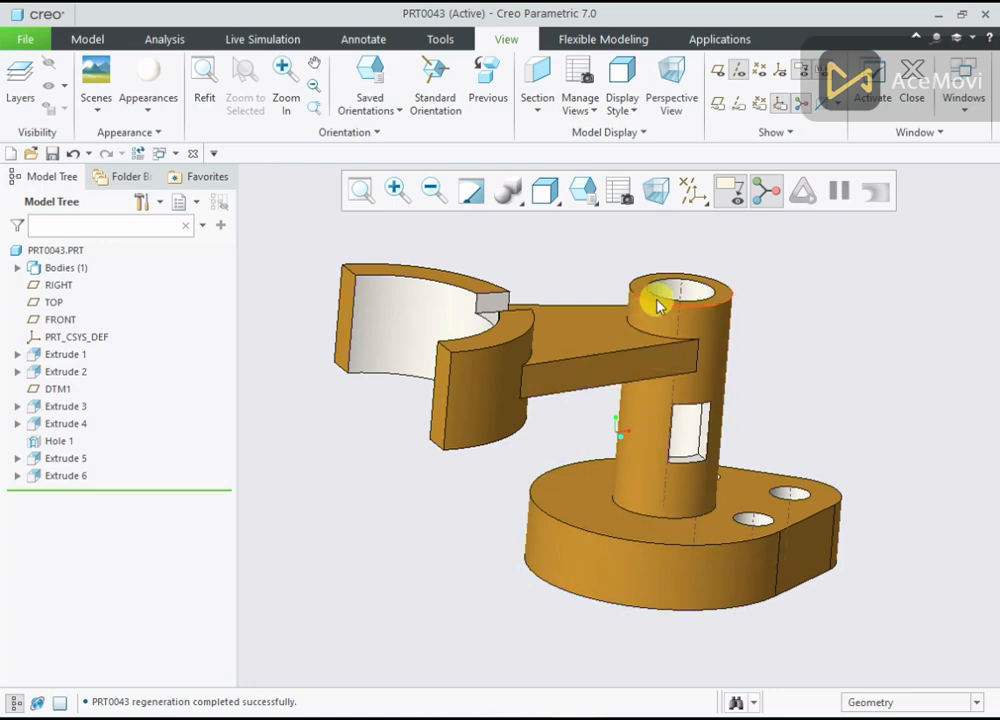
left_click(703, 207)
left_click(728, 293)
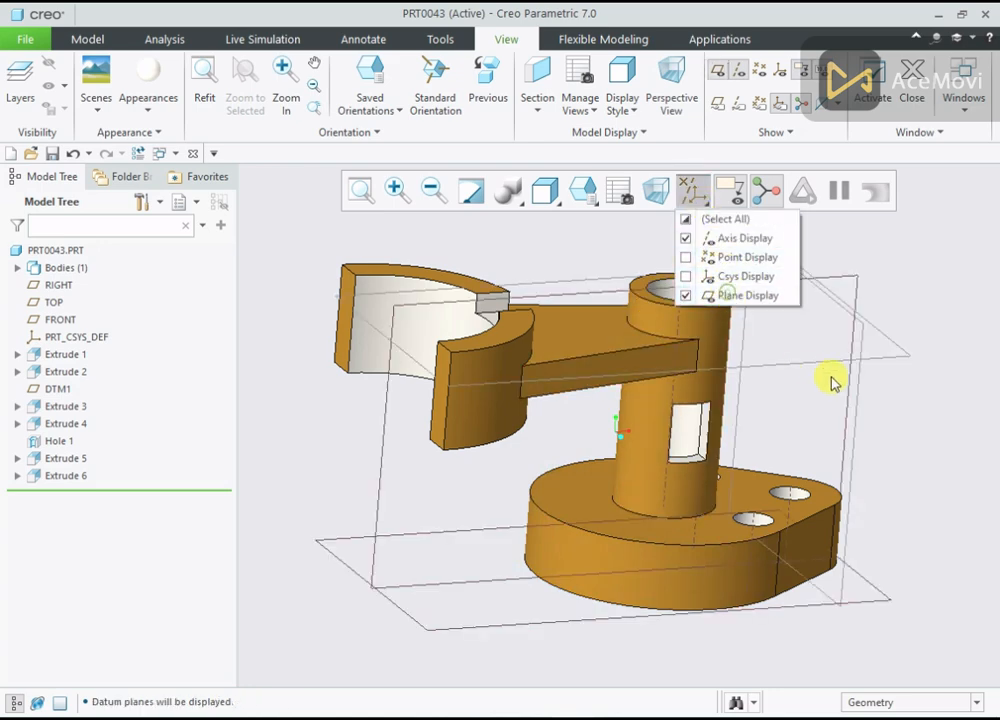
left_click(828, 272)
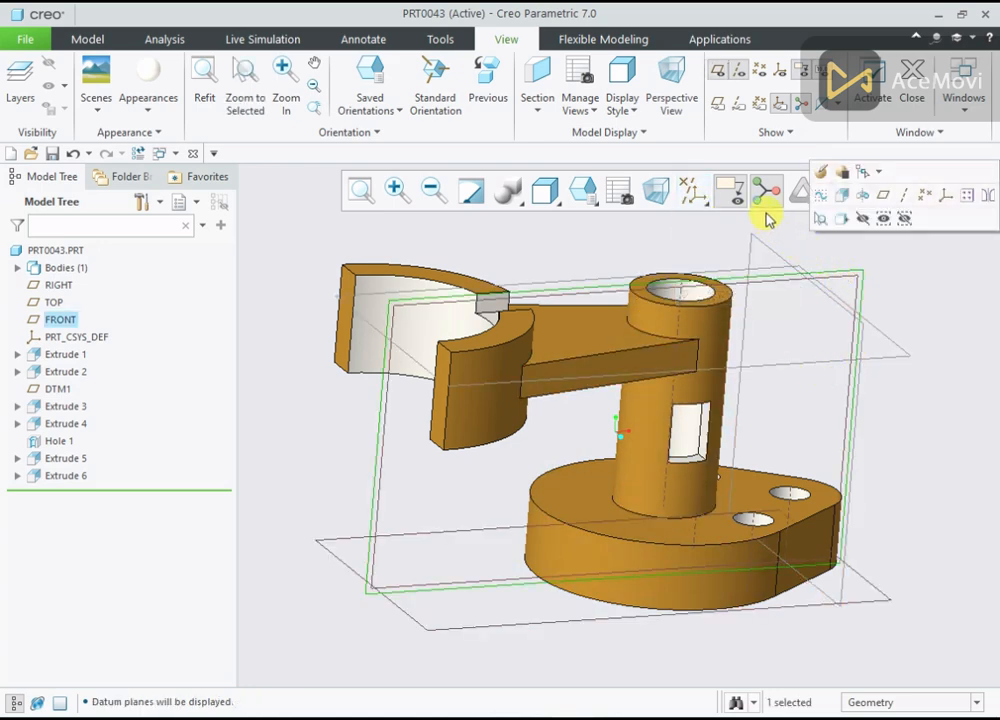
left_click(100, 38)
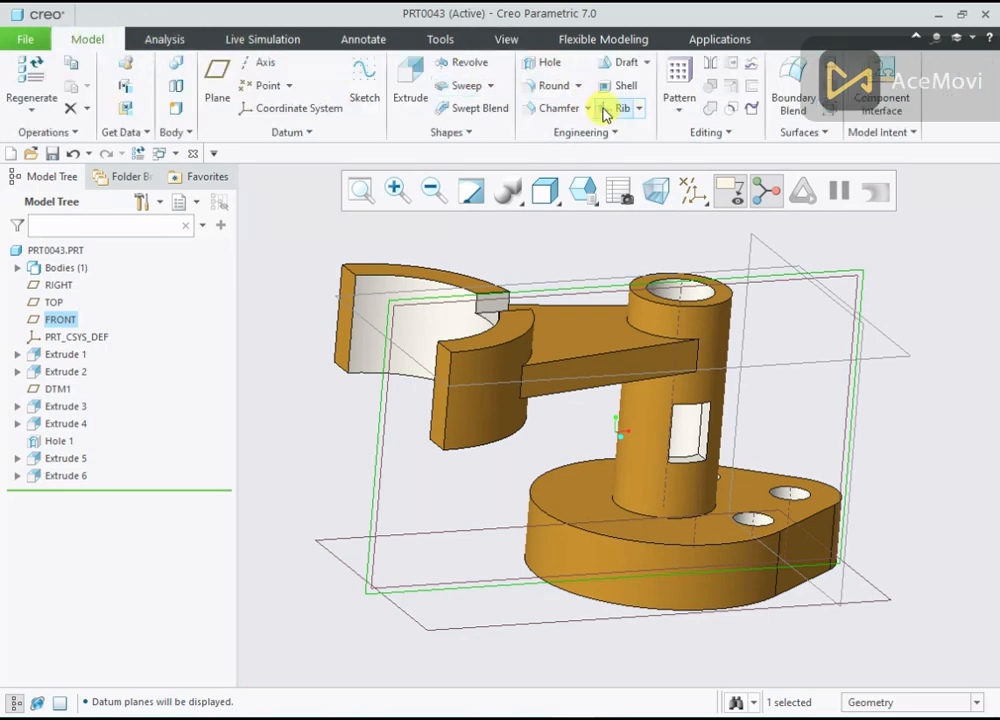
left_click(646, 148)
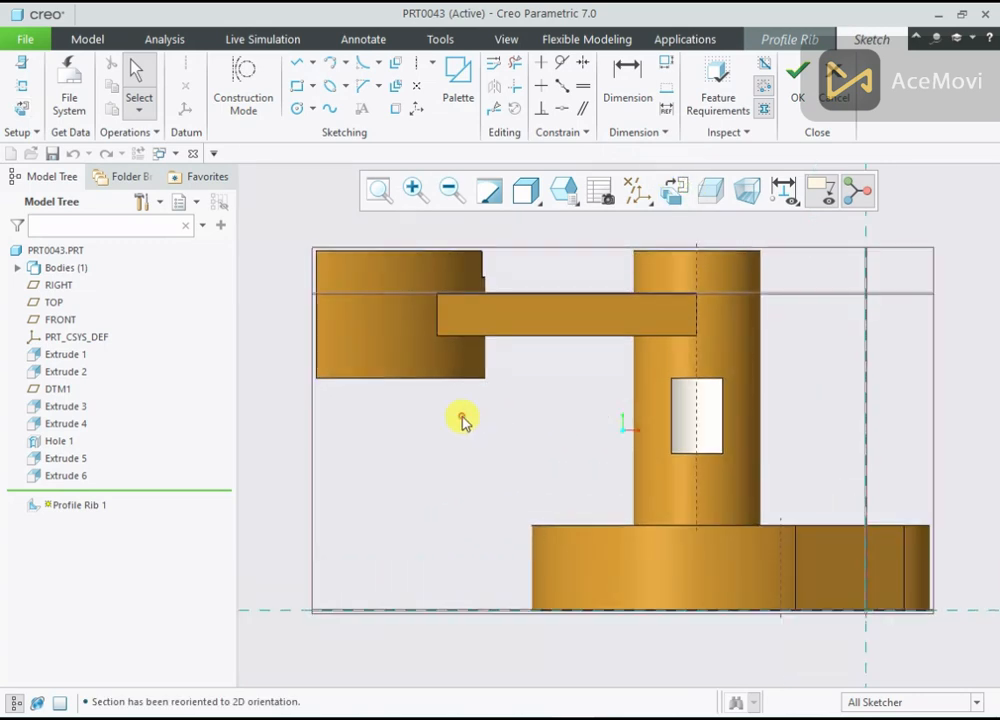
Step: Add the arm's underside, the half-ring's lower and side edges, the boss's side and the base's top and side edges as sketch references
right_click(462, 420)
left_click(515, 478)
left_click(576, 338)
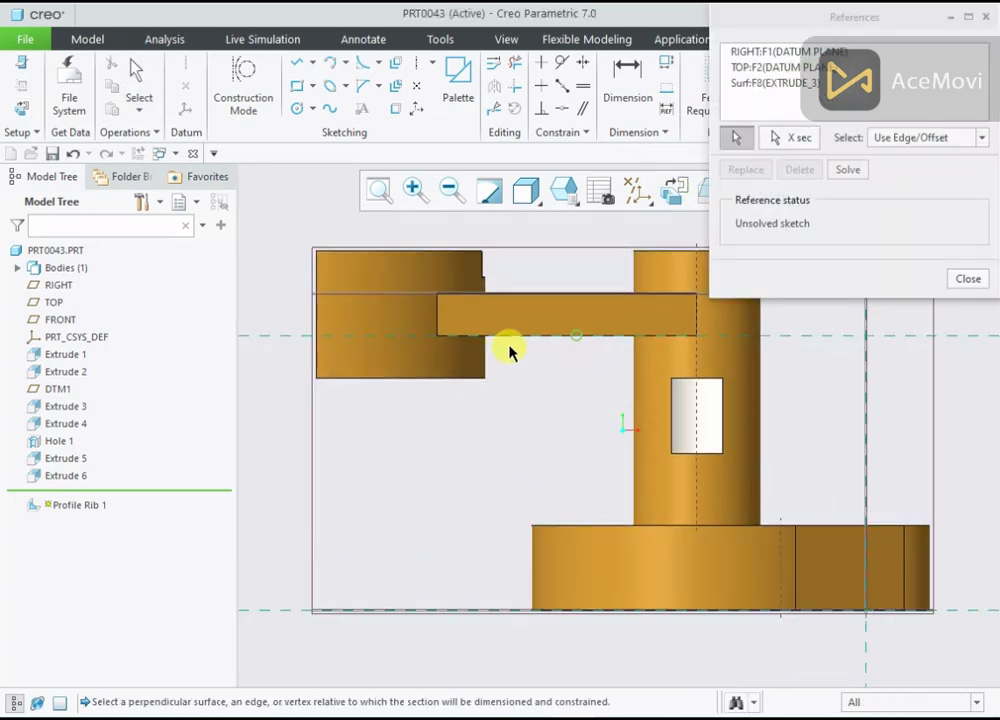
left_click(462, 379)
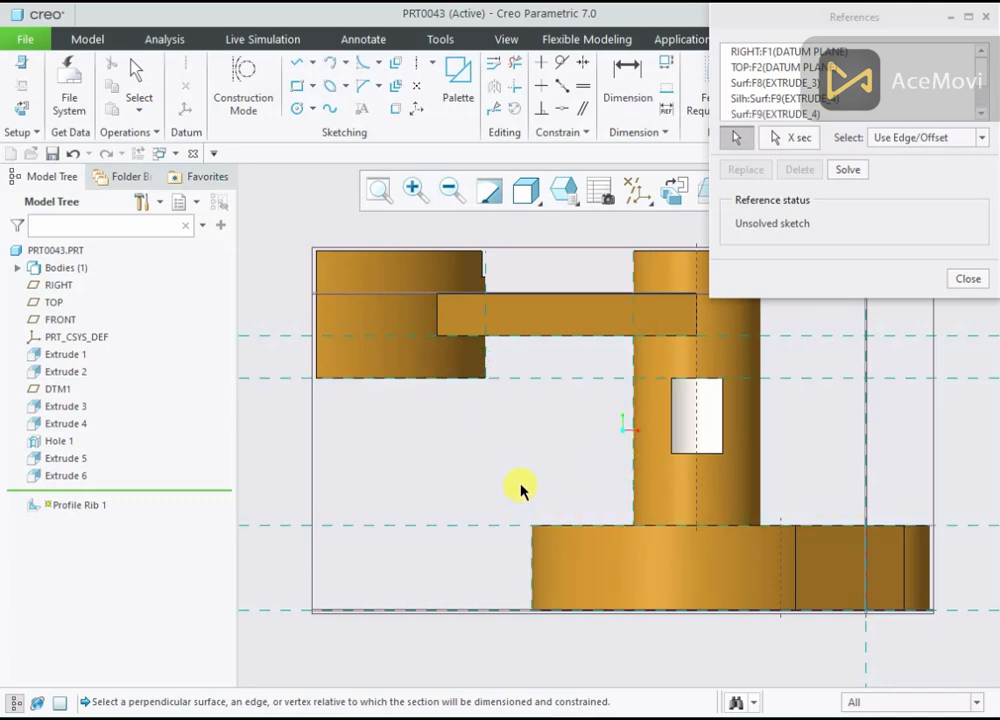
left_click(966, 279)
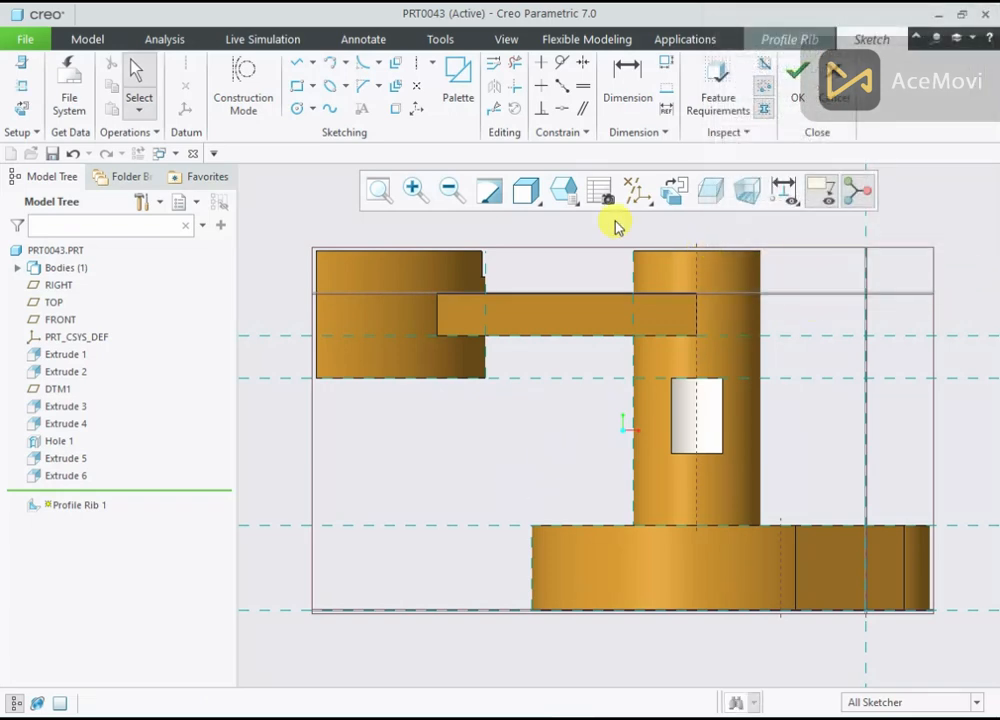
Step: Sketch the open rib profile from the arm's underside down the half-ring's side to its lower corner and on to the base's upper corner, and finish the sketch
right_click(618, 224)
left_click(634, 252)
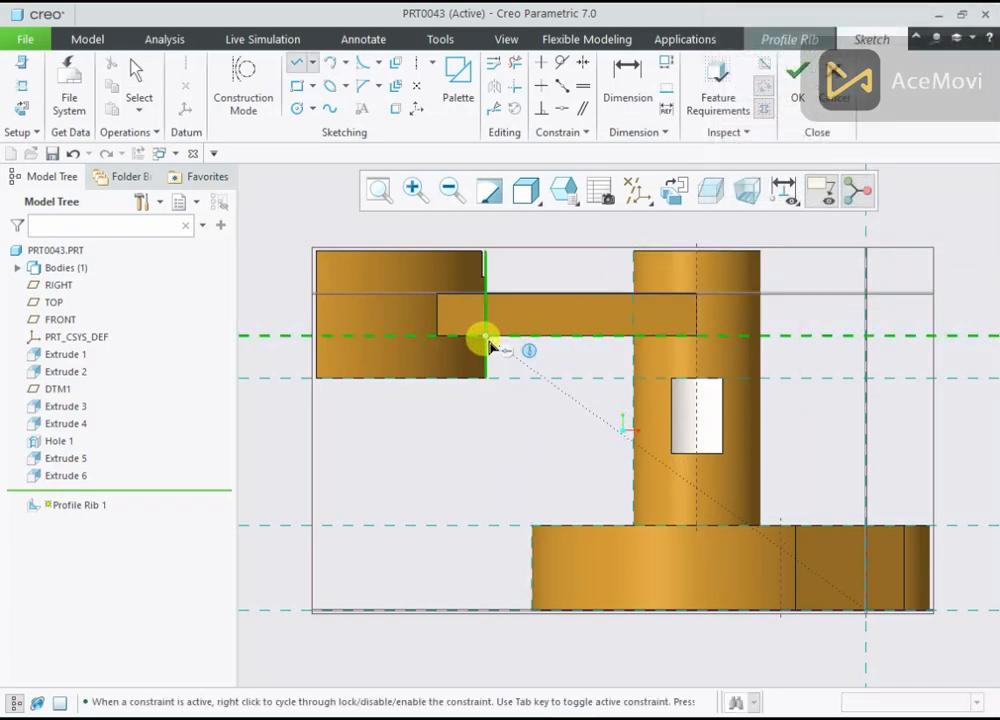
left_click(532, 523)
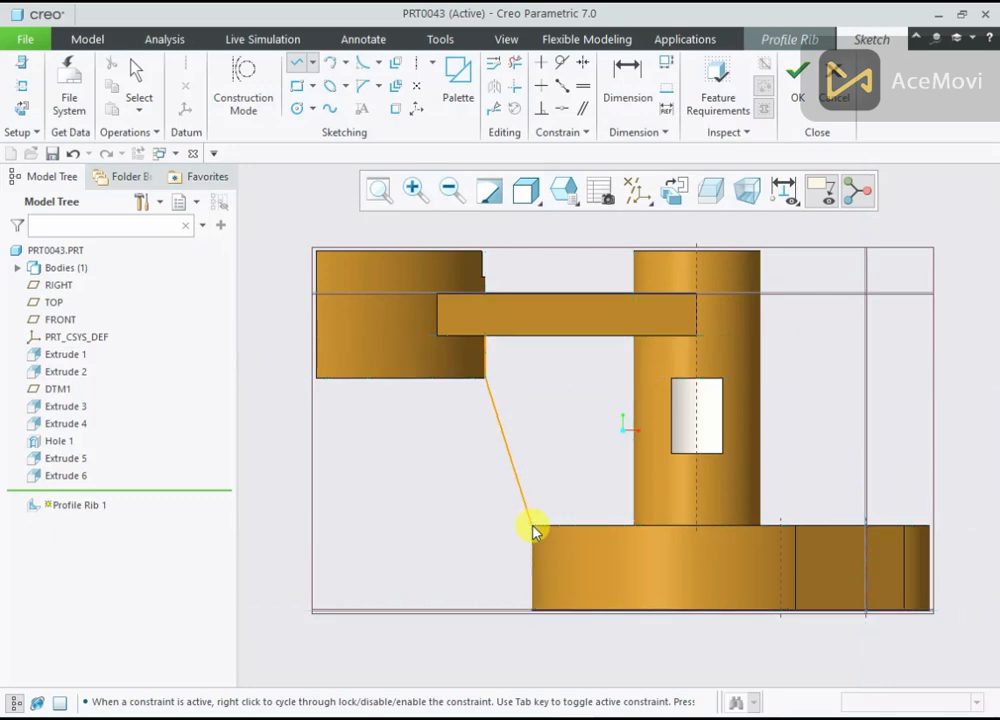
middle_click(558, 468)
left_click(792, 106)
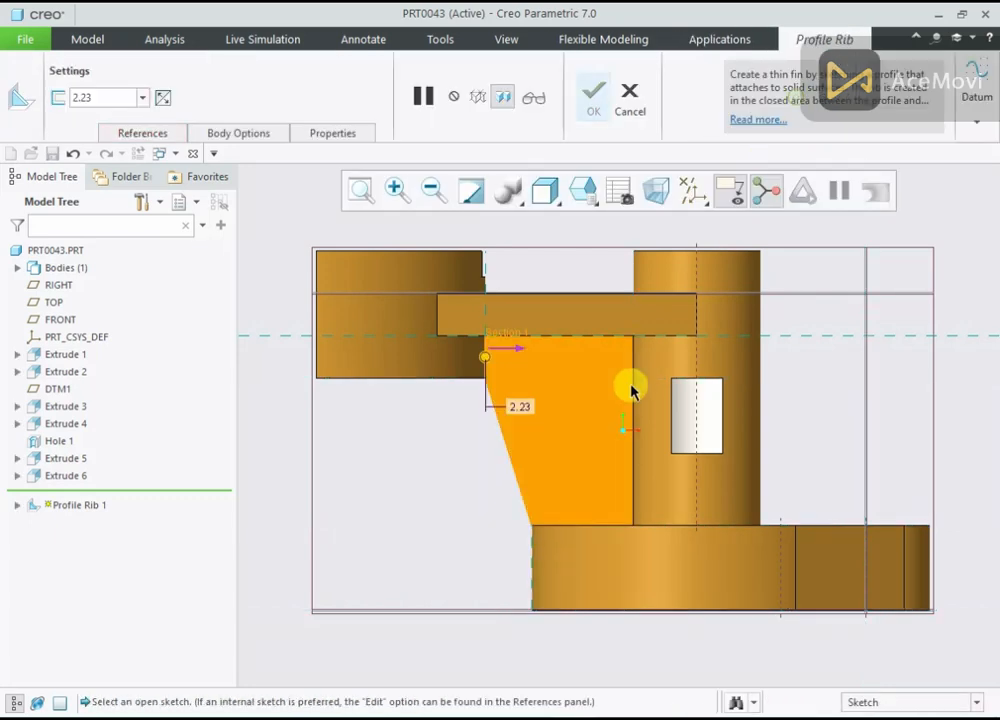
Step: Check the reference drawing, set the profile rib's thickness to 10 and complete the rib
key("alt+Tab")
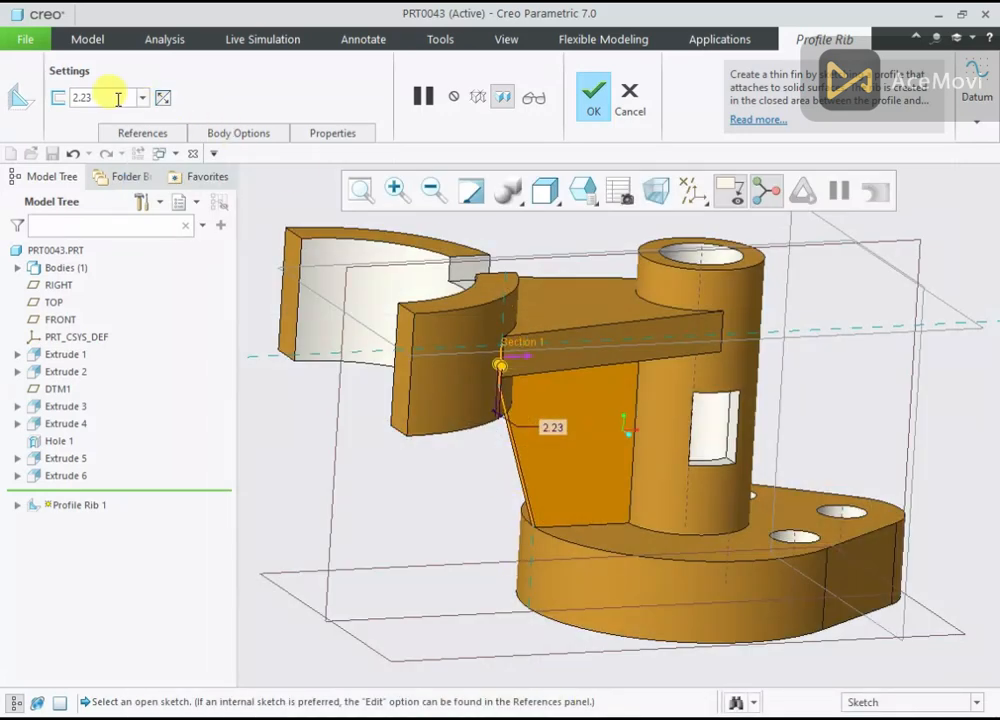
type("10")
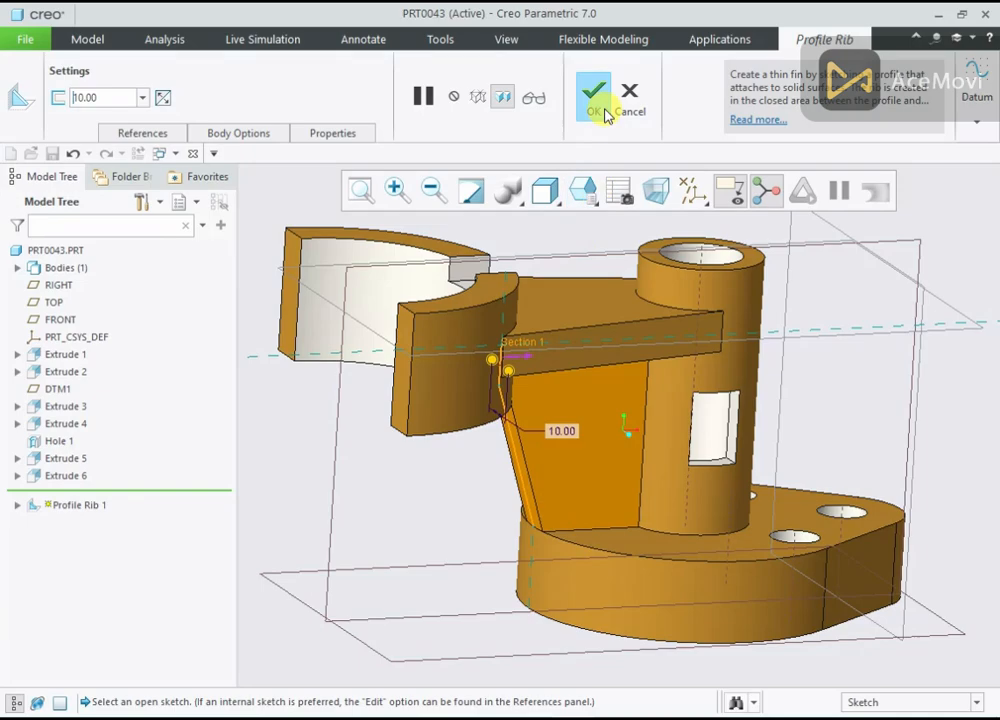
left_click(603, 111)
Step: Turn off the display of the datum planes
middle_click_drag(585, 363, 560, 378)
middle_click_drag(598, 240, 650, 280)
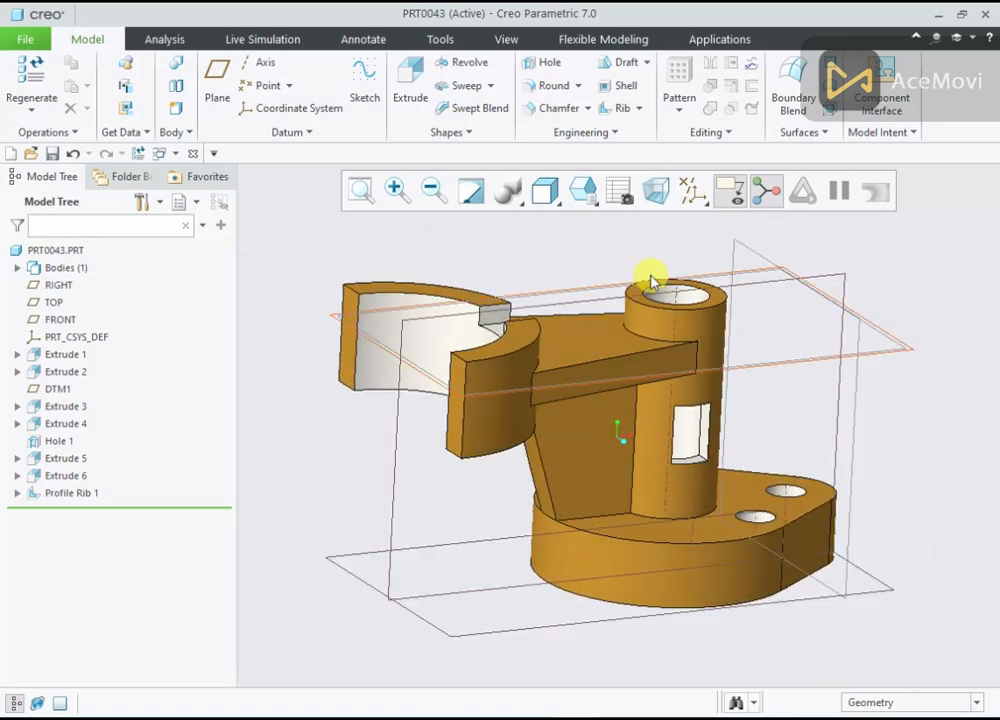
left_click(688, 207)
left_click(703, 257)
left_click(704, 294)
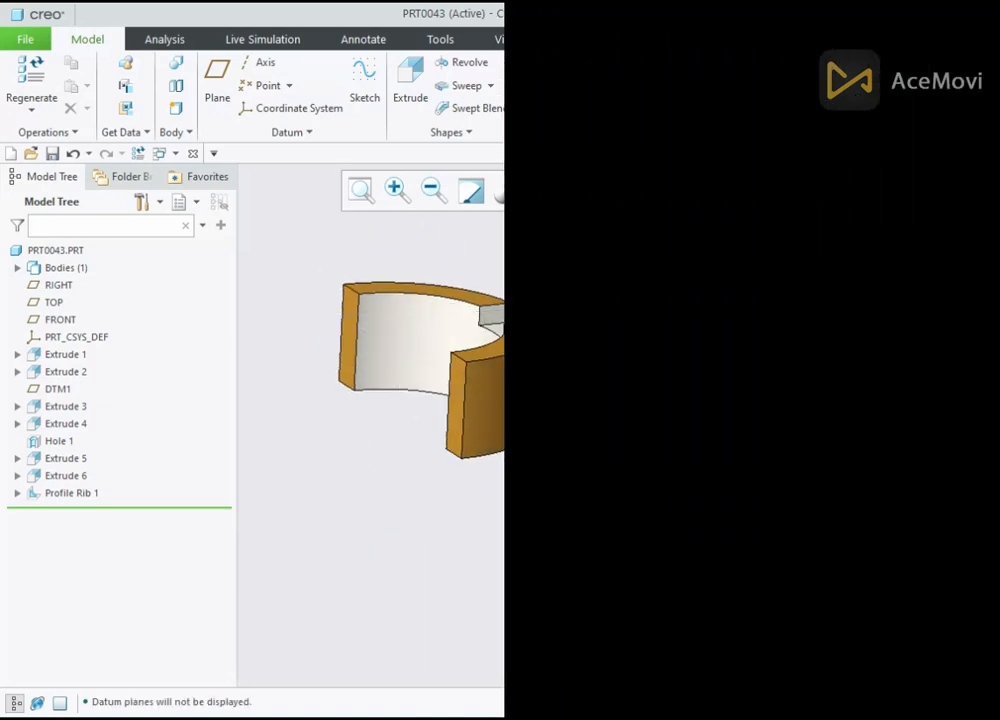